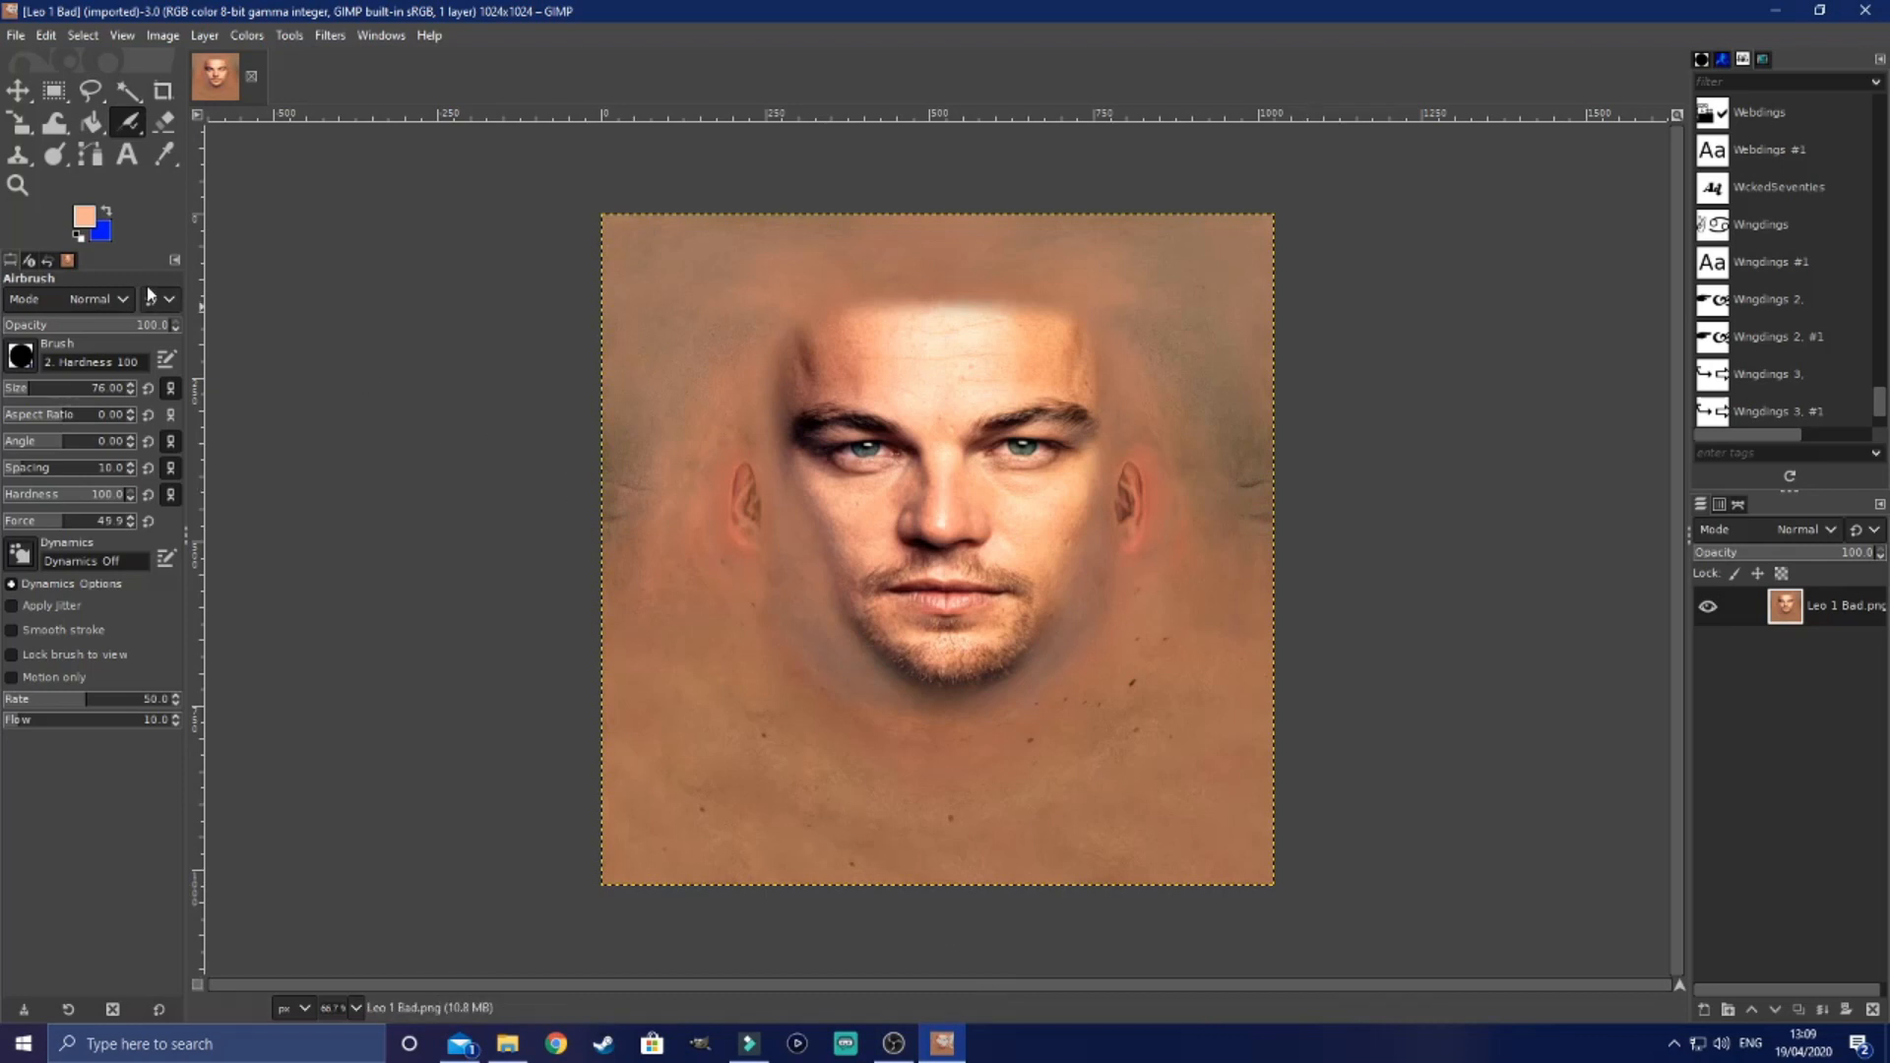
# Step: Sample the orange skin tone near the right-hand edge of the forehead as the foreground color
pyautogui.click(127, 91)
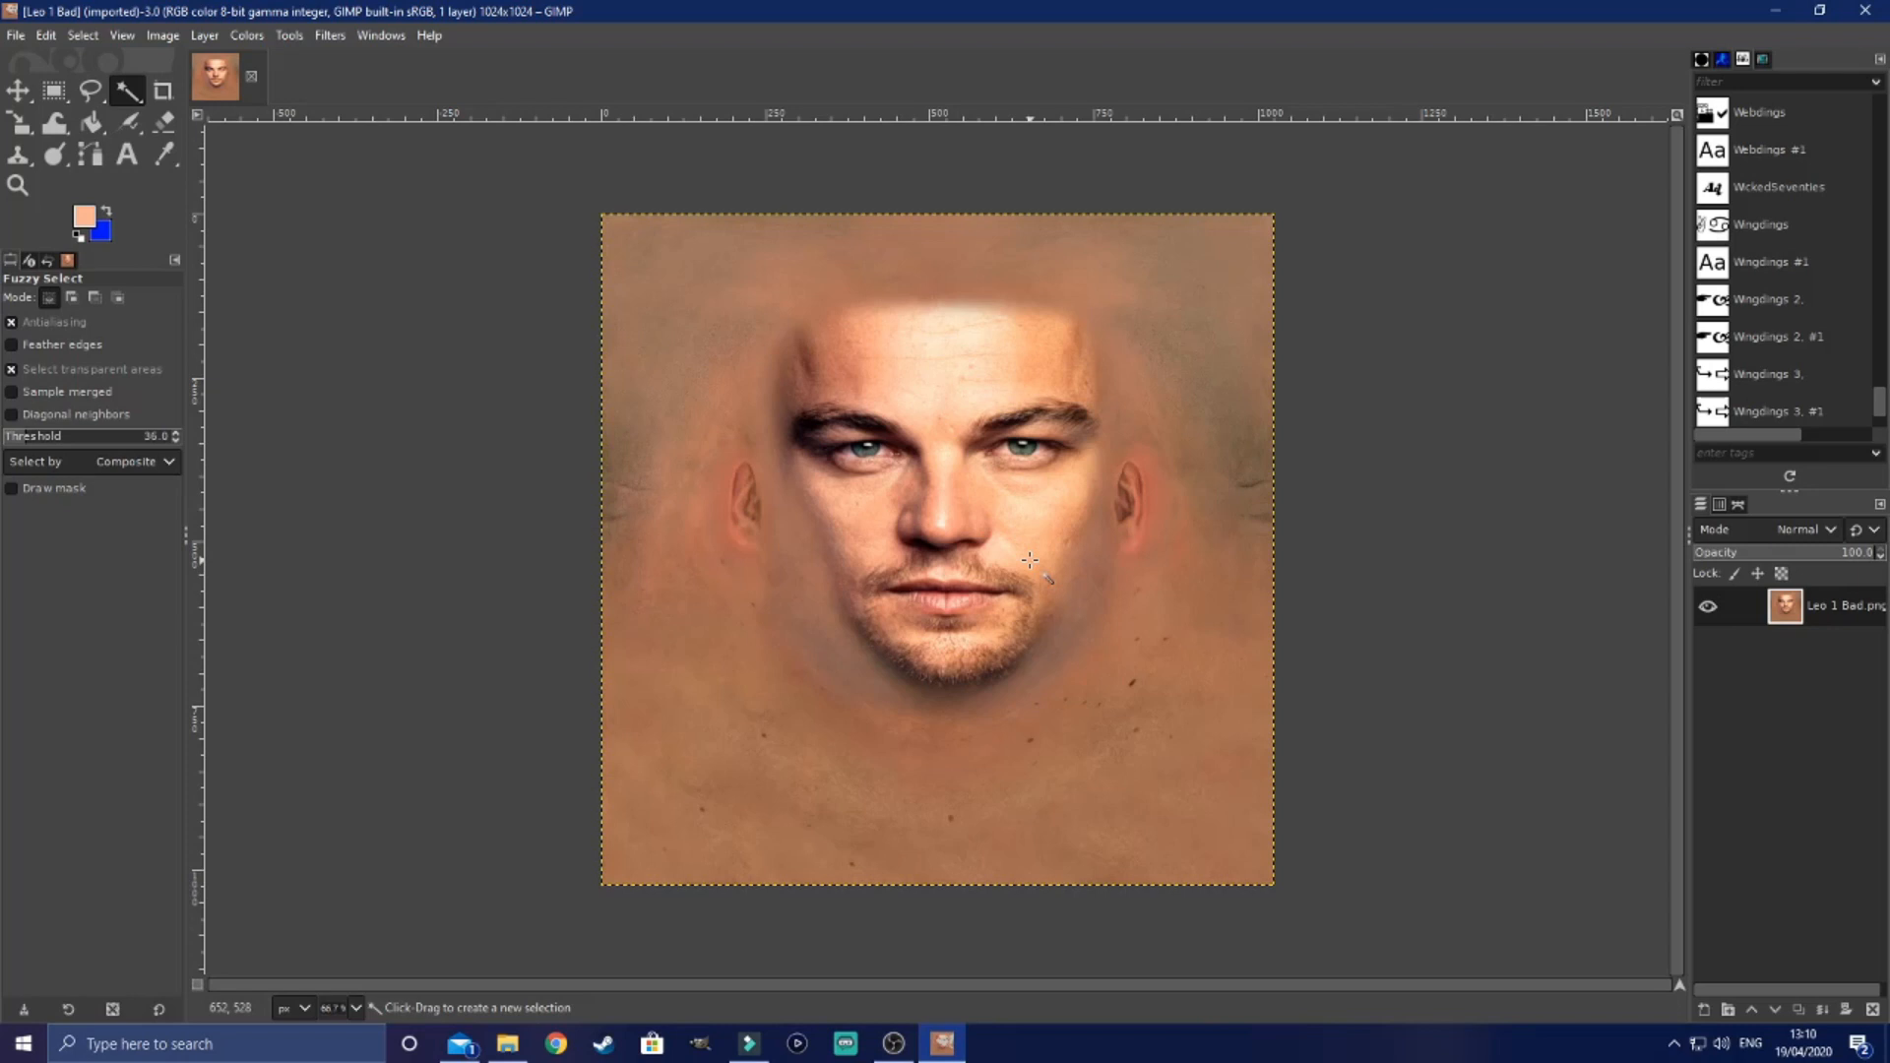
pyautogui.click(165, 156)
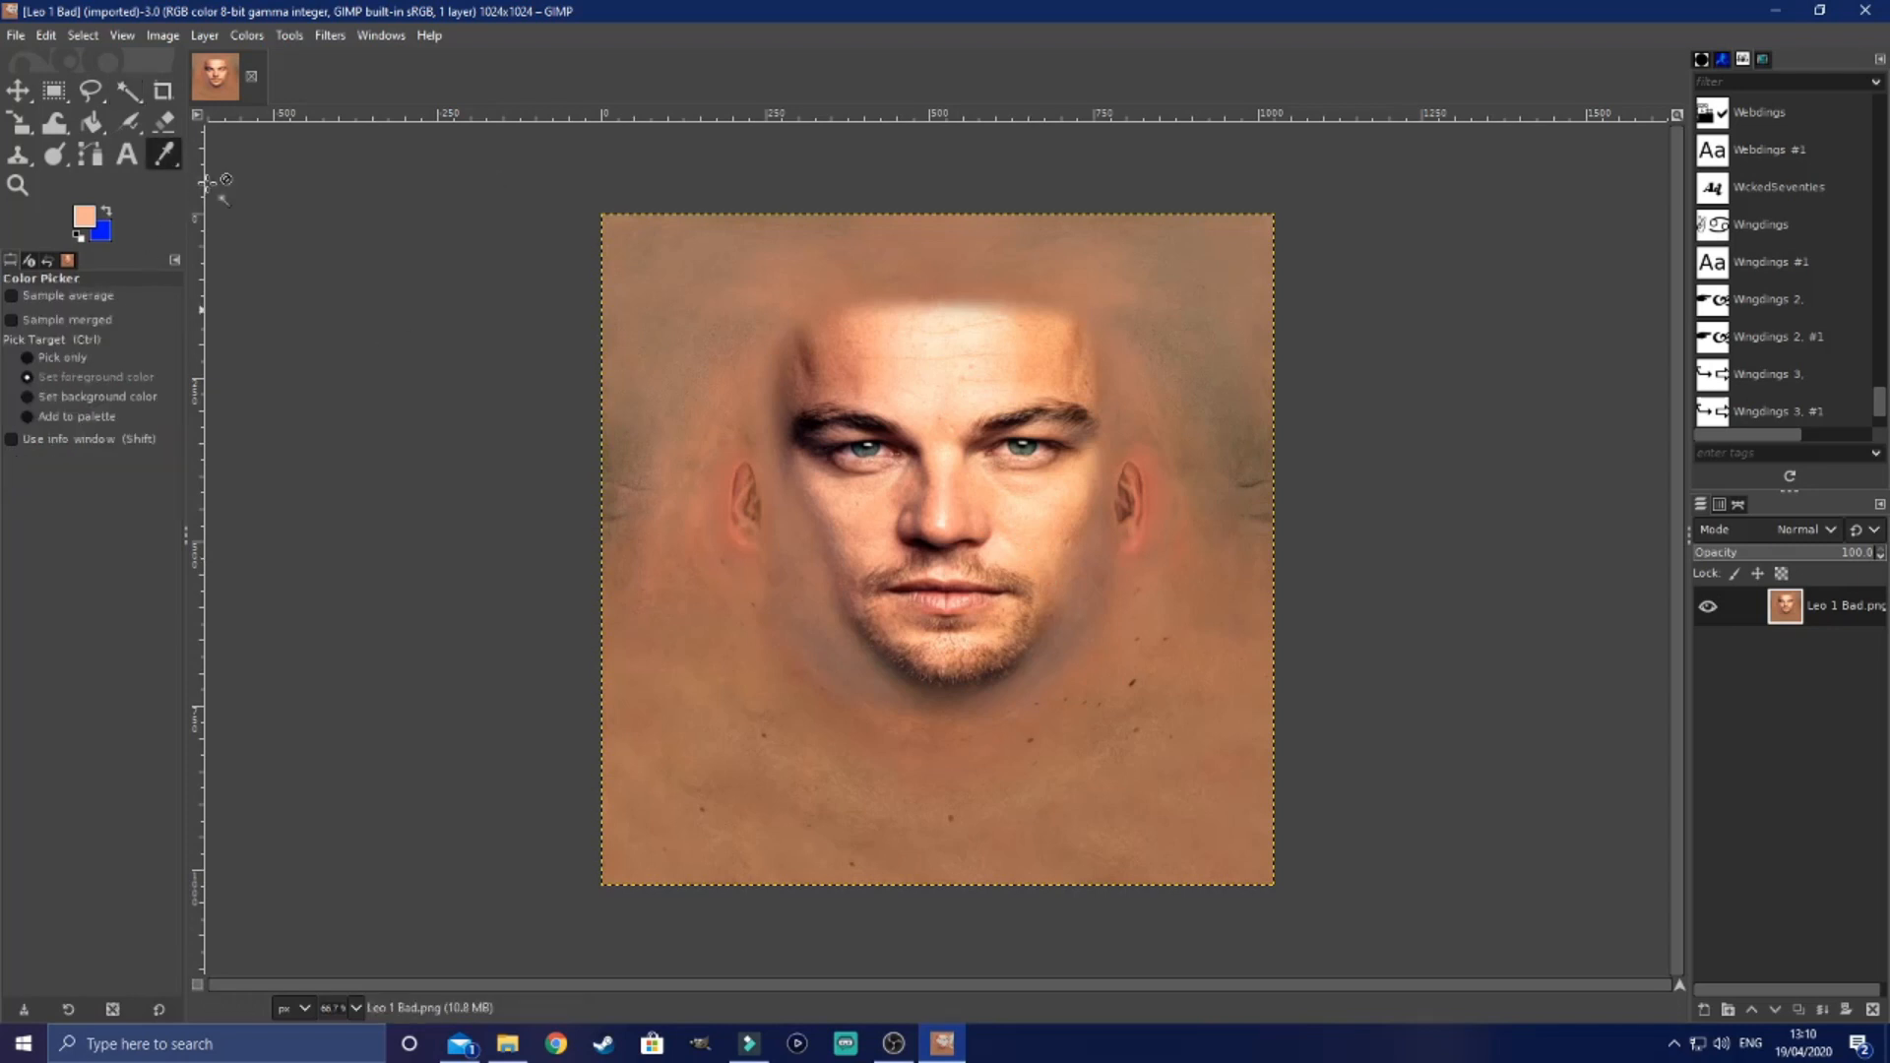
pyautogui.click(1073, 360)
pyautogui.click(1065, 358)
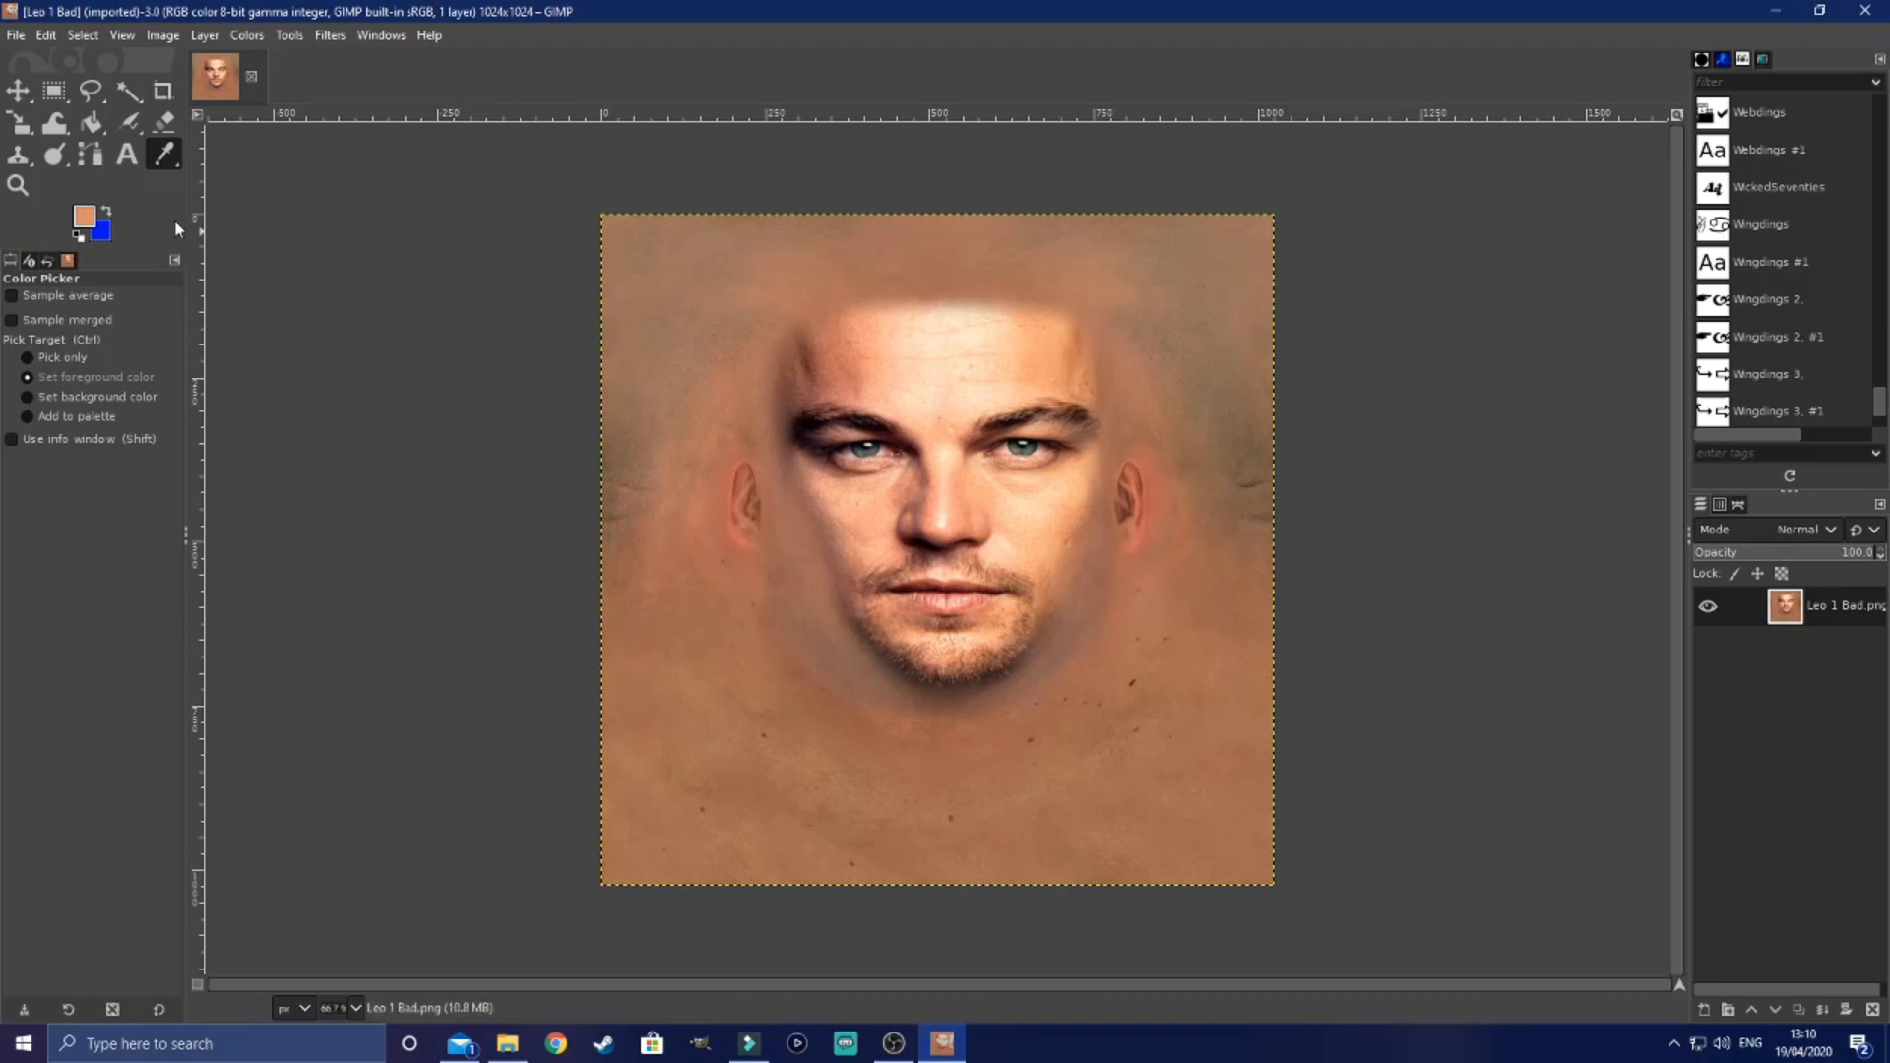
# Step: Try the Airbrush across the forehead, undo the trial strokes and set its opacity to 31.2
pyautogui.click(131, 128)
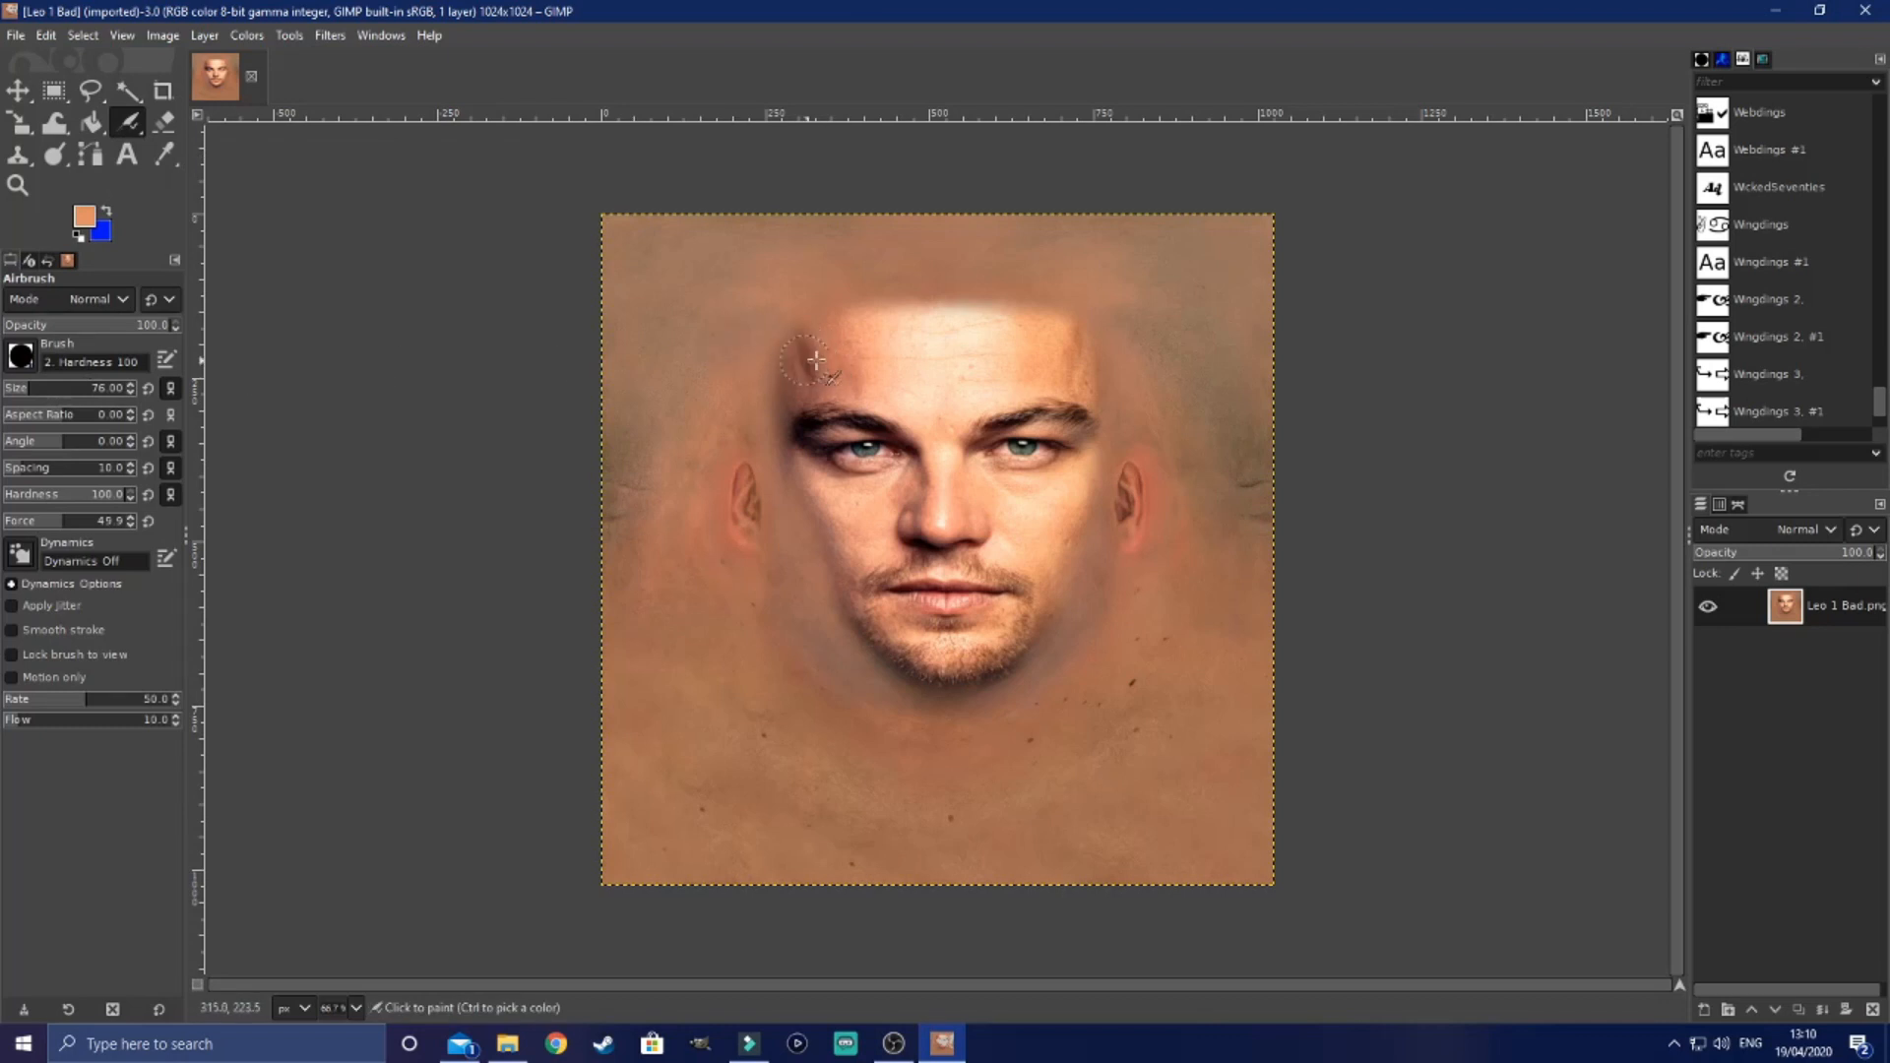
pyautogui.moveTo(829, 346)
pyautogui.mouseDown()
pyautogui.moveTo(824, 364)
pyautogui.moveTo(996, 333)
pyautogui.moveTo(1007, 308)
pyautogui.mouseUp()
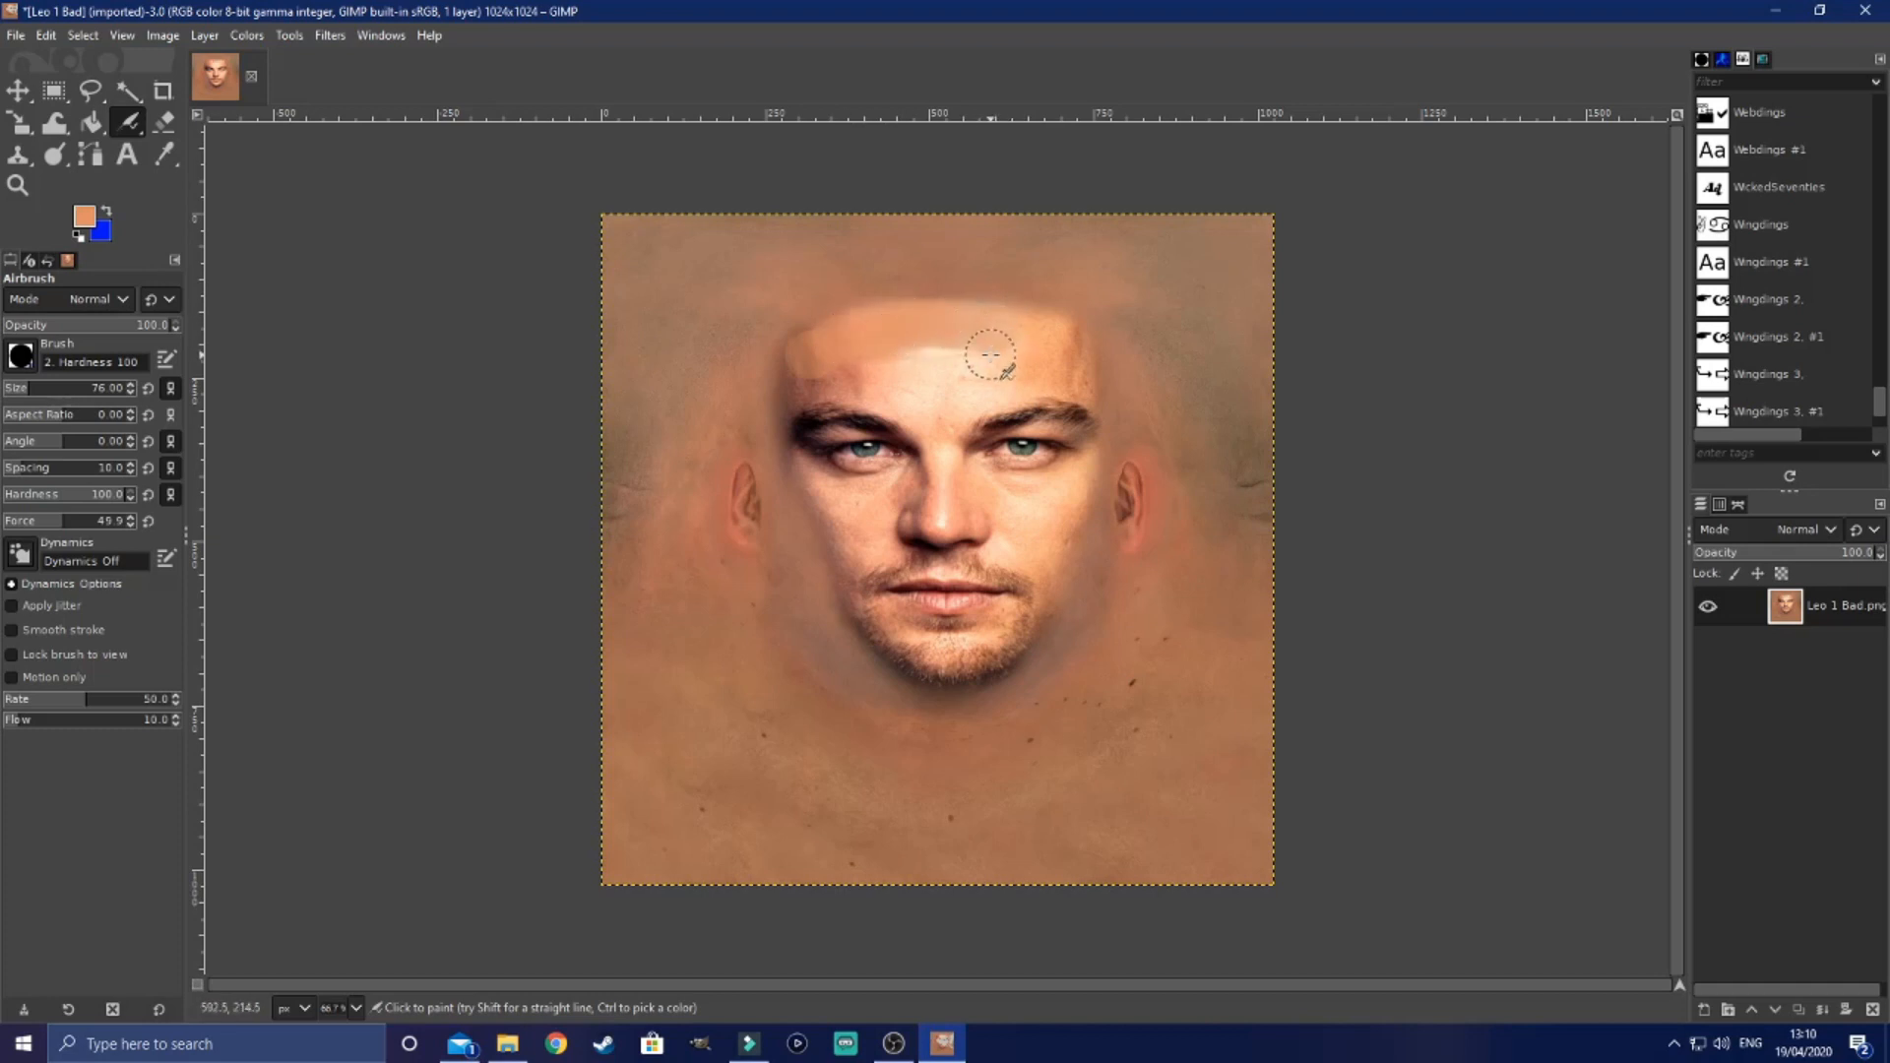
pyautogui.hotkey('ctrl', 'z')
pyautogui.moveTo(65, 322); pyautogui.dragTo(47, 325)
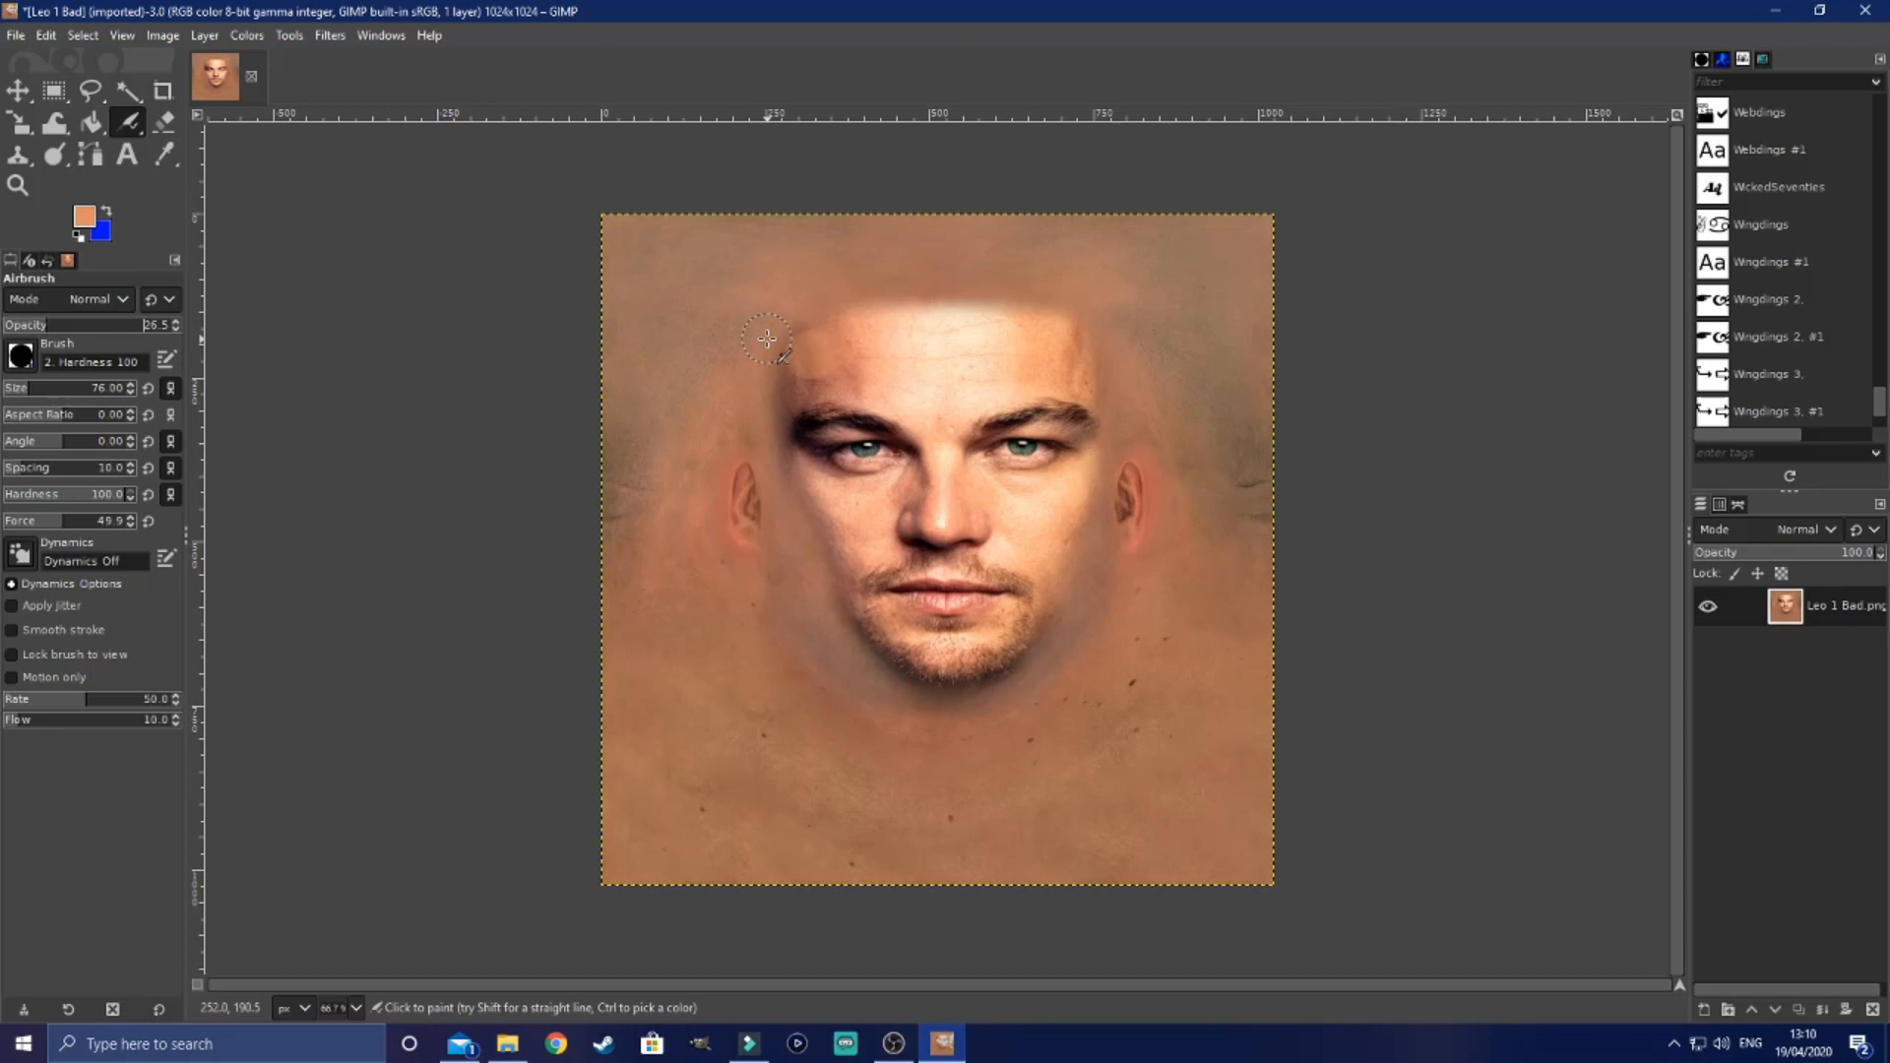
pyautogui.hotkey('ctrl', 'z')
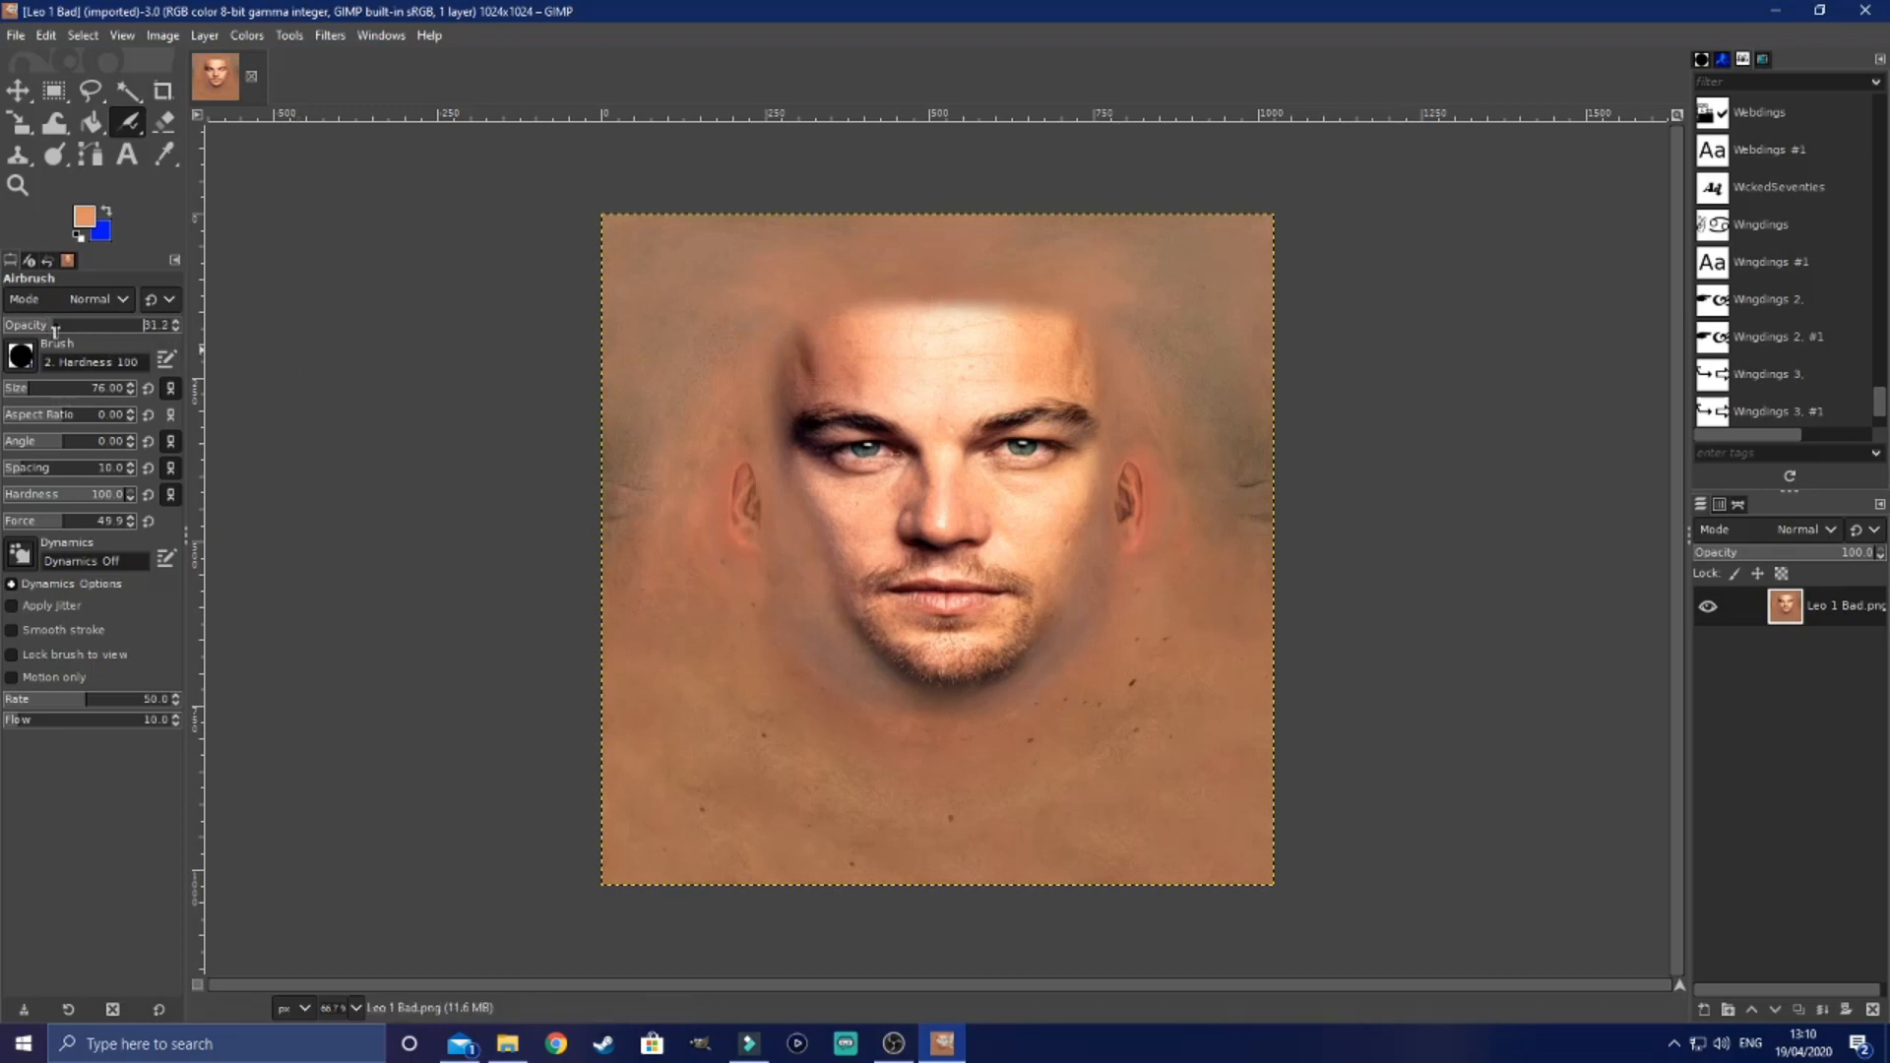
# Step: Airbrush the sampled skin tone over the whole forehead and between the eyebrows to even out highlights and wrinkles
pyautogui.moveTo(992, 328)
pyautogui.mouseDown()
pyautogui.moveTo(797, 363)
pyautogui.moveTo(852, 335)
pyautogui.moveTo(803, 359)
pyautogui.moveTo(830, 336)
pyautogui.moveTo(789, 371)
pyautogui.moveTo(947, 355)
pyautogui.moveTo(798, 389)
pyautogui.moveTo(973, 371)
pyautogui.moveTo(876, 372)
pyautogui.moveTo(1010, 387)
pyautogui.moveTo(928, 421)
pyautogui.moveTo(887, 398)
pyautogui.moveTo(967, 435)
pyautogui.moveTo(912, 400)
pyautogui.moveTo(1016, 382)
pyautogui.moveTo(912, 371)
pyautogui.moveTo(1039, 359)
pyautogui.moveTo(923, 321)
pyautogui.moveTo(1111, 345)
pyautogui.moveTo(1074, 346)
pyautogui.moveTo(1117, 397)
pyautogui.moveTo(1023, 384)
pyautogui.moveTo(940, 415)
pyautogui.moveTo(831, 390)
pyautogui.moveTo(837, 348)
pyautogui.moveTo(812, 364)
pyautogui.moveTo(815, 340)
pyautogui.moveTo(999, 331)
pyautogui.moveTo(984, 335)
pyautogui.moveTo(997, 317)
pyautogui.moveTo(1082, 345)
pyautogui.moveTo(1115, 387)
pyautogui.moveTo(924, 397)
pyautogui.moveTo(984, 369)
pyautogui.moveTo(900, 394)
pyautogui.moveTo(941, 425)
pyautogui.moveTo(946, 472)
pyautogui.moveTo(969, 356)
pyautogui.moveTo(854, 378)
pyautogui.moveTo(864, 338)
pyautogui.moveTo(837, 328)
pyautogui.moveTo(1009, 337)
pyautogui.moveTo(1081, 381)
pyautogui.moveTo(948, 457)
pyautogui.mouseUp()
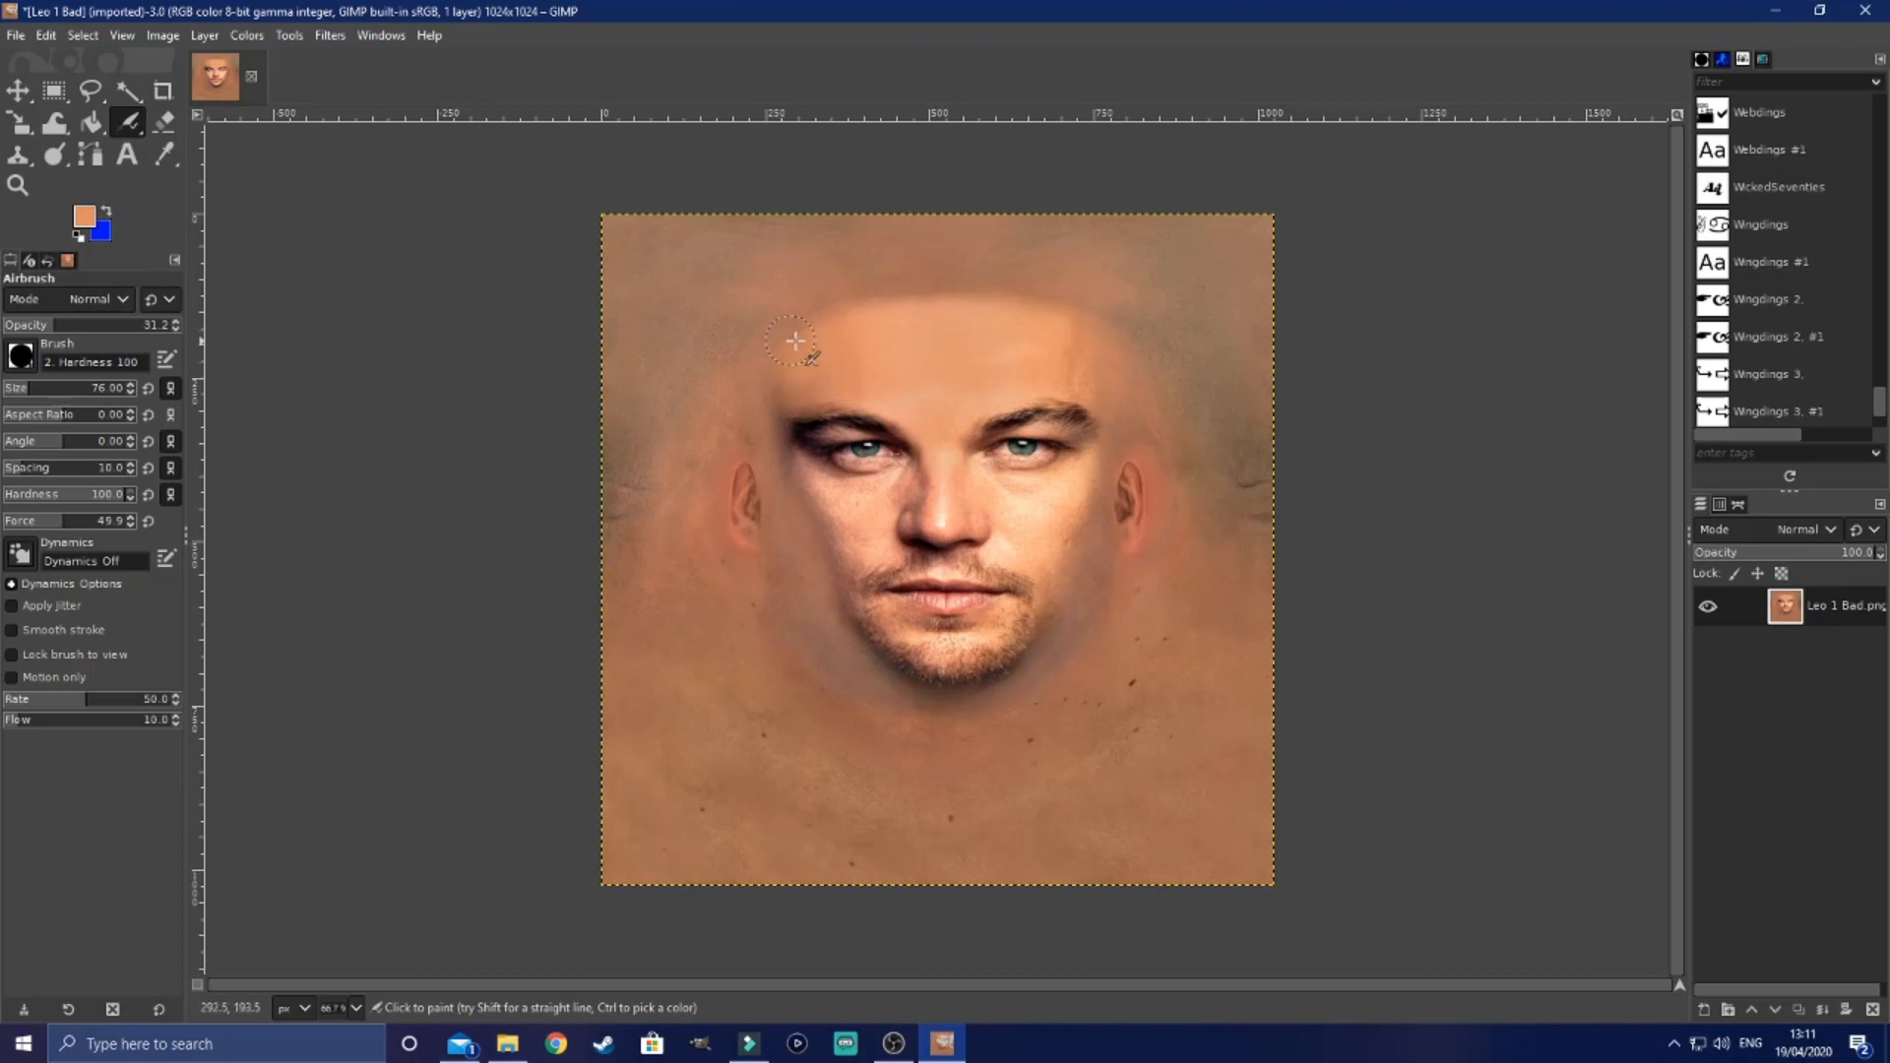
pyautogui.moveTo(787, 392); pyautogui.dragTo(788, 385)
pyautogui.moveTo(931, 381)
pyautogui.mouseDown()
pyautogui.moveTo(1008, 380)
pyautogui.moveTo(890, 404)
pyautogui.moveTo(949, 407)
pyautogui.mouseUp()
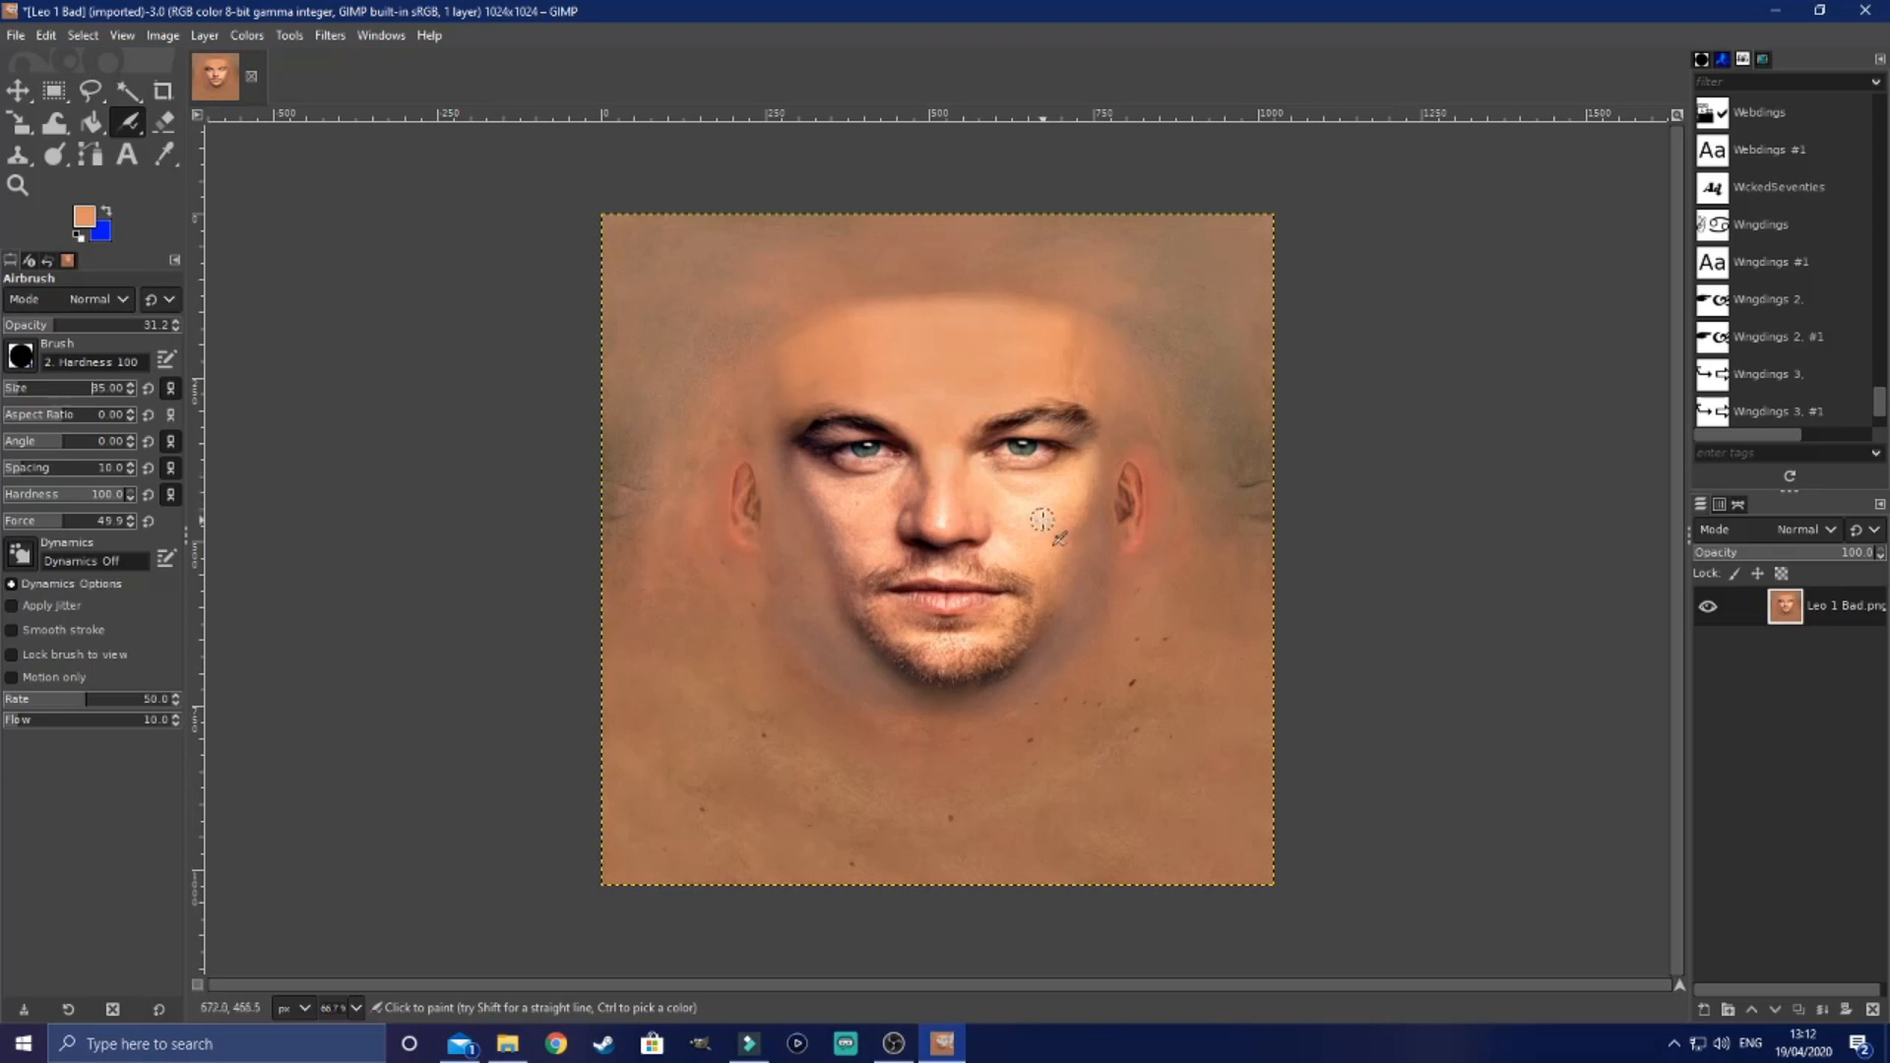
# Step: Airbrush skin tone around the right-hand eyebrow and eye with a size 35 brush to soften shadows and stray hairs
pyautogui.scroll(3, 1027, 508)
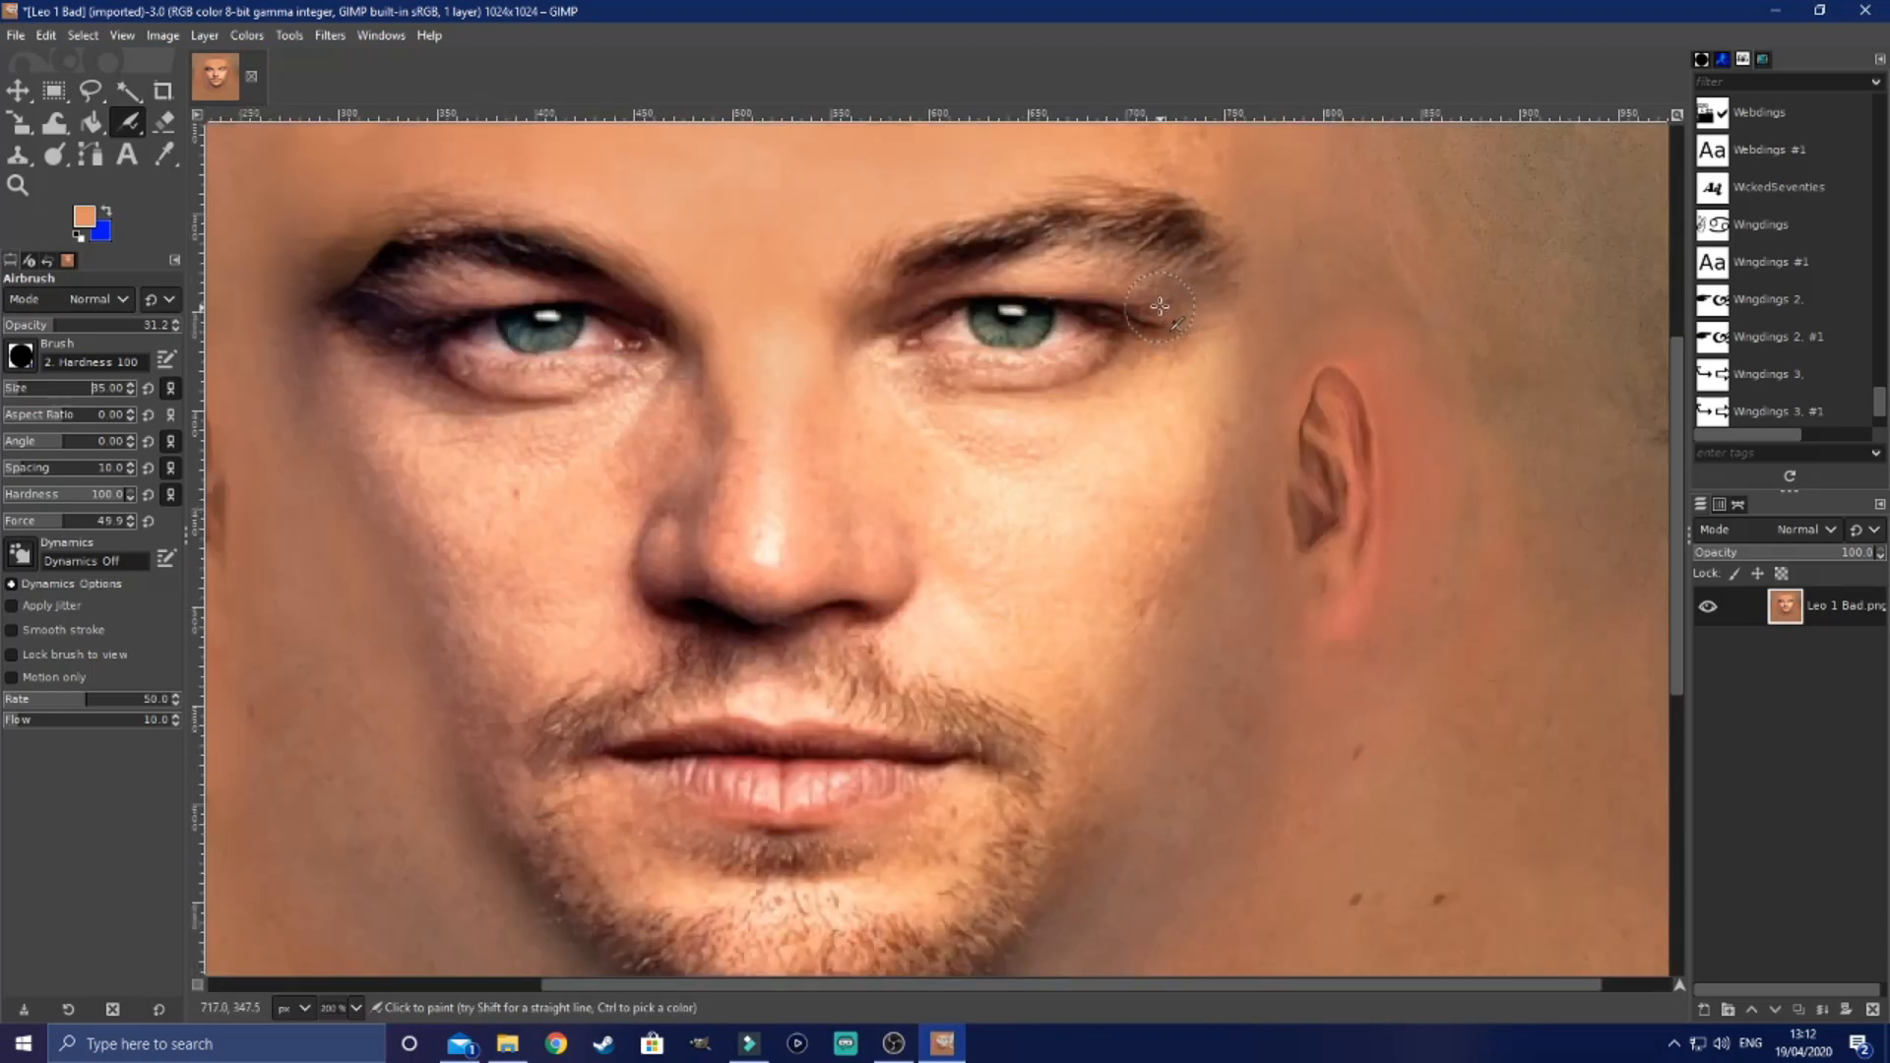
pyautogui.moveTo(989, 278)
pyautogui.mouseDown()
pyautogui.moveTo(866, 323)
pyautogui.moveTo(1015, 278)
pyautogui.moveTo(982, 272)
pyautogui.moveTo(1060, 269)
pyautogui.moveTo(1030, 266)
pyautogui.moveTo(1247, 310)
pyautogui.moveTo(1235, 229)
pyautogui.moveTo(1235, 285)
pyautogui.moveTo(1234, 233)
pyautogui.moveTo(1244, 281)
pyautogui.mouseUp()
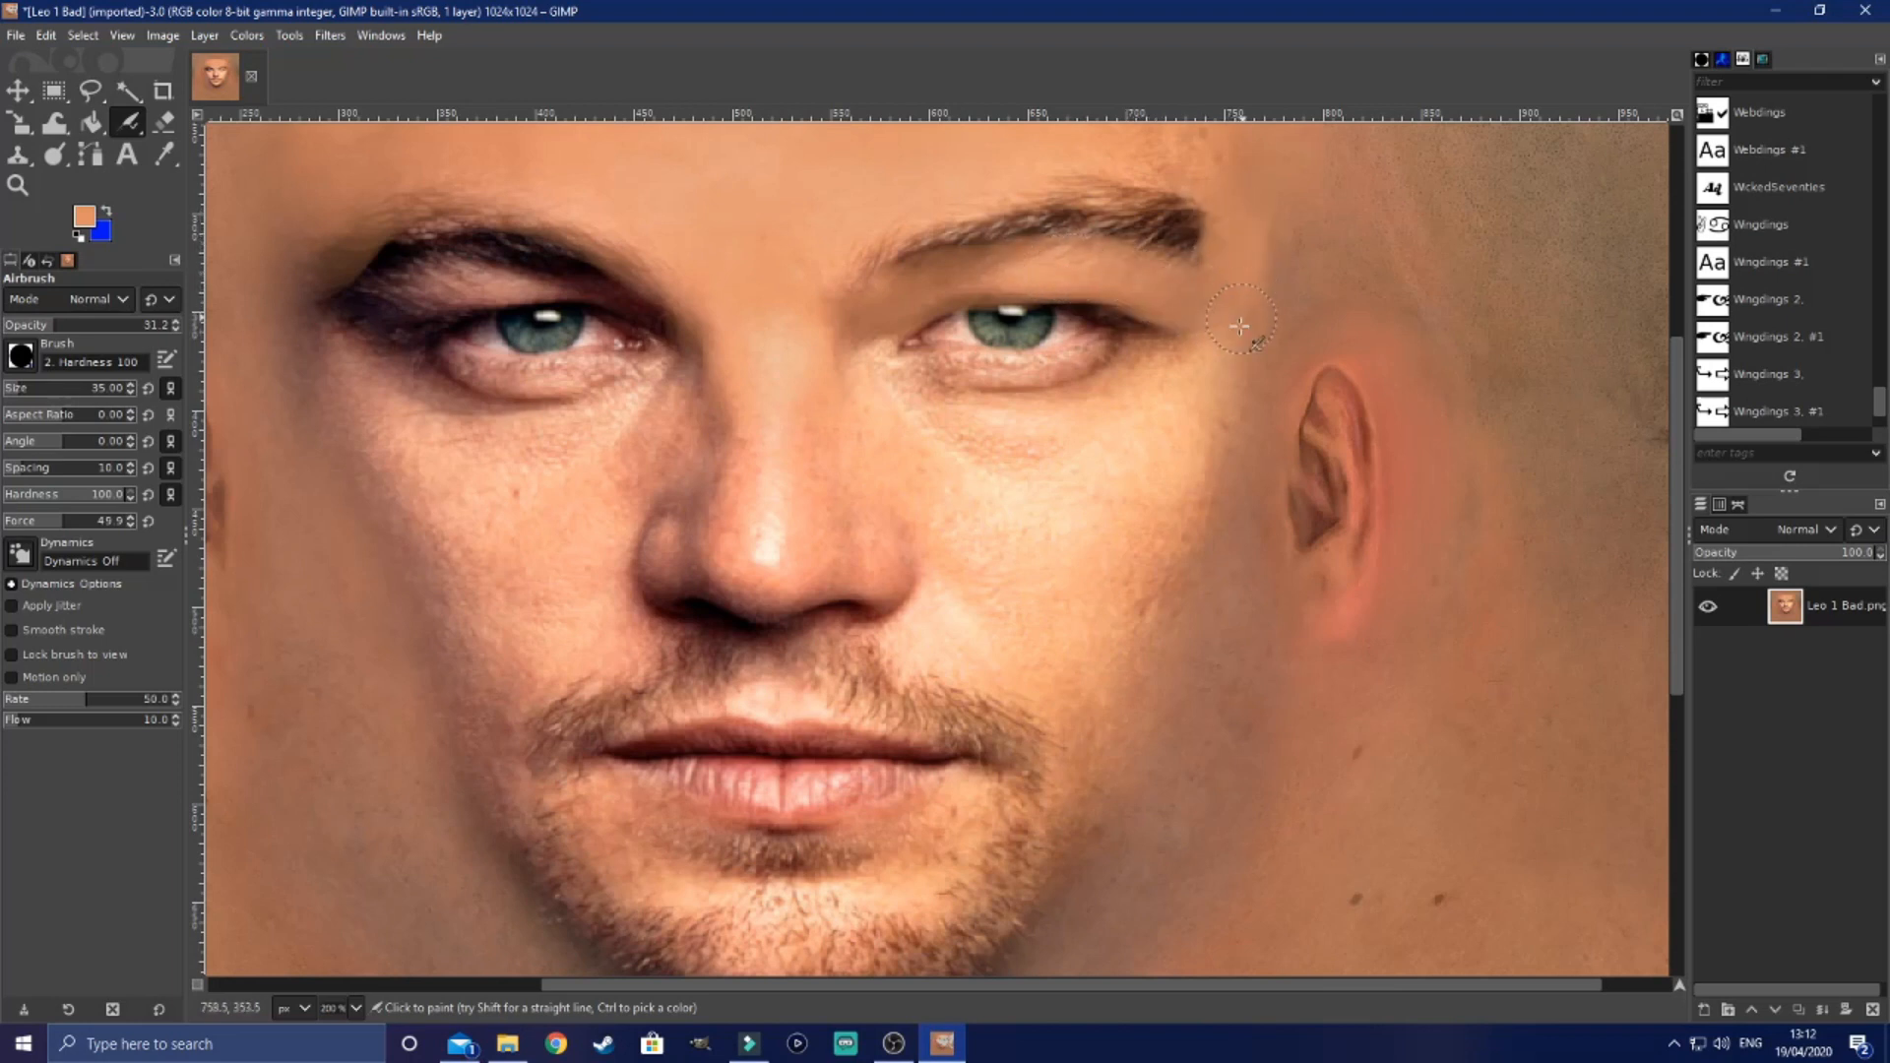
pyautogui.moveTo(1235, 206); pyautogui.dragTo(1206, 274)
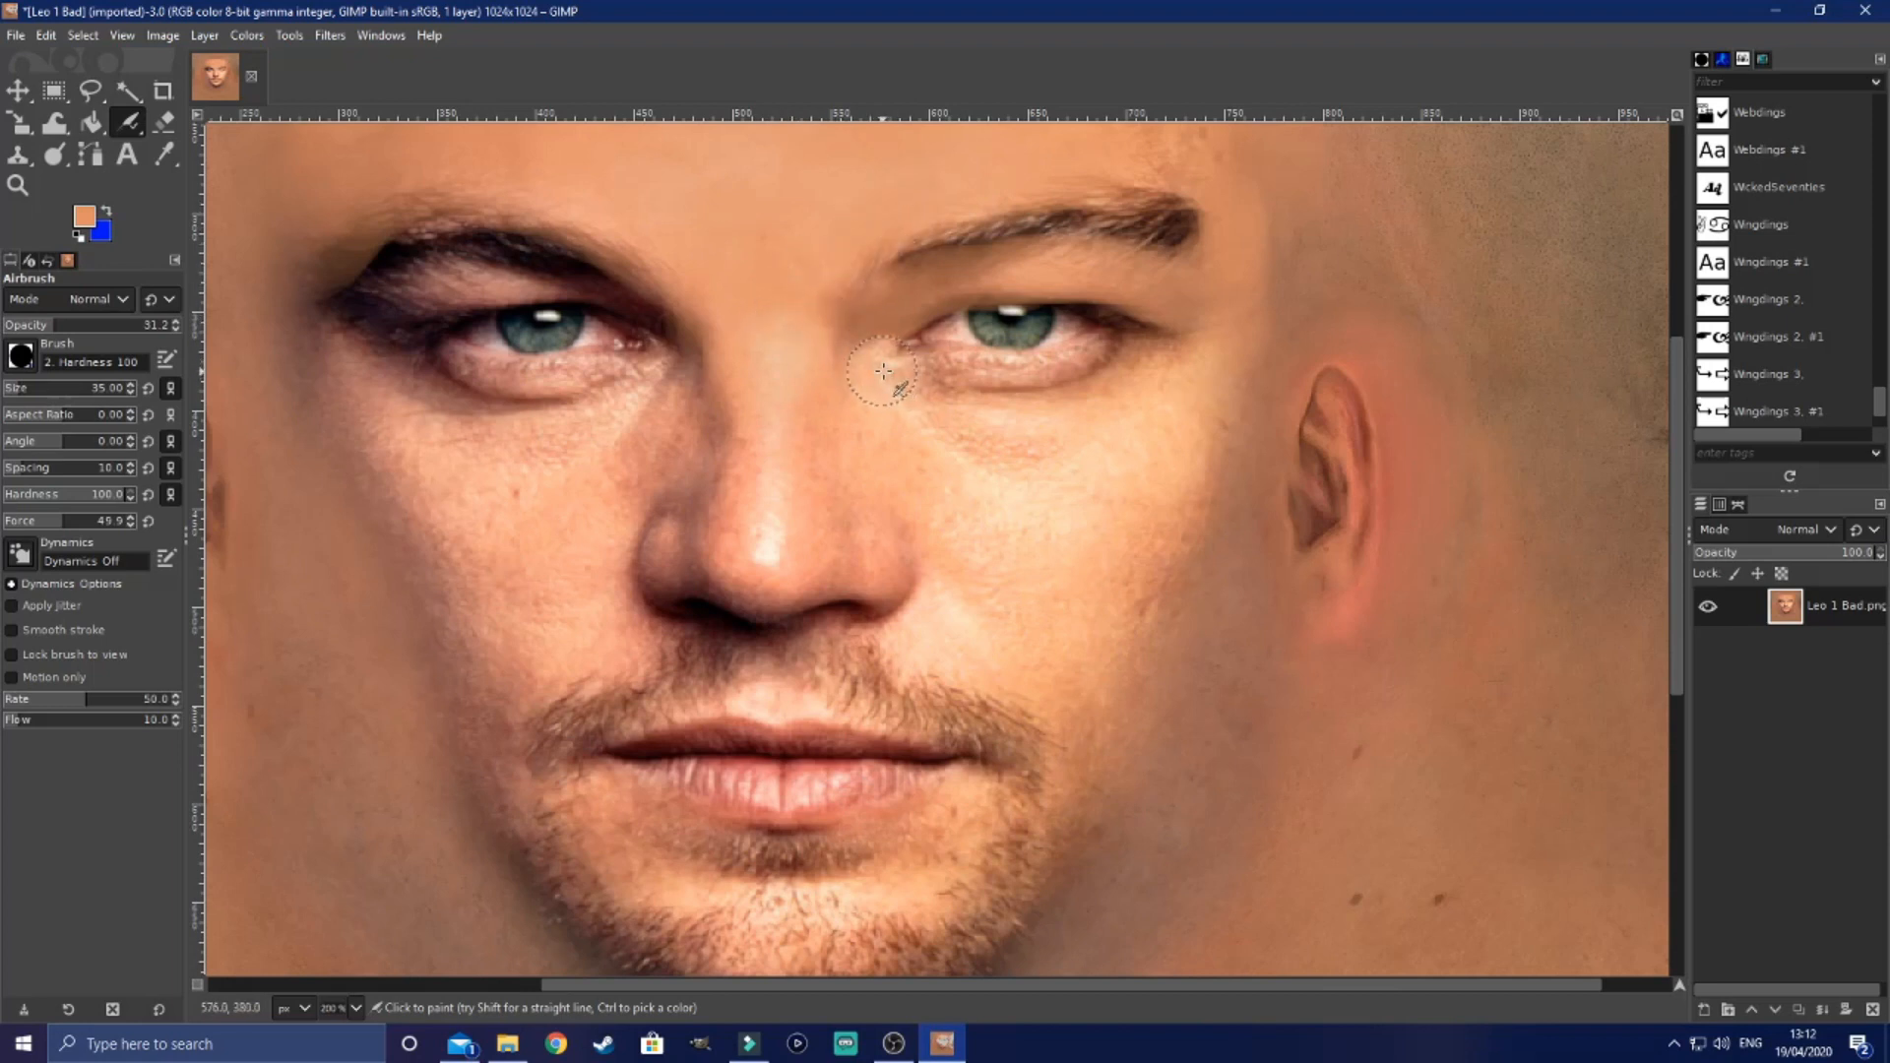
pyautogui.moveTo(1108, 316)
pyautogui.mouseDown()
pyautogui.moveTo(1159, 331)
pyautogui.moveTo(1159, 302)
pyautogui.moveTo(1193, 300)
pyautogui.moveTo(1201, 325)
pyautogui.moveTo(1085, 385)
pyautogui.moveTo(930, 406)
pyautogui.mouseUp()
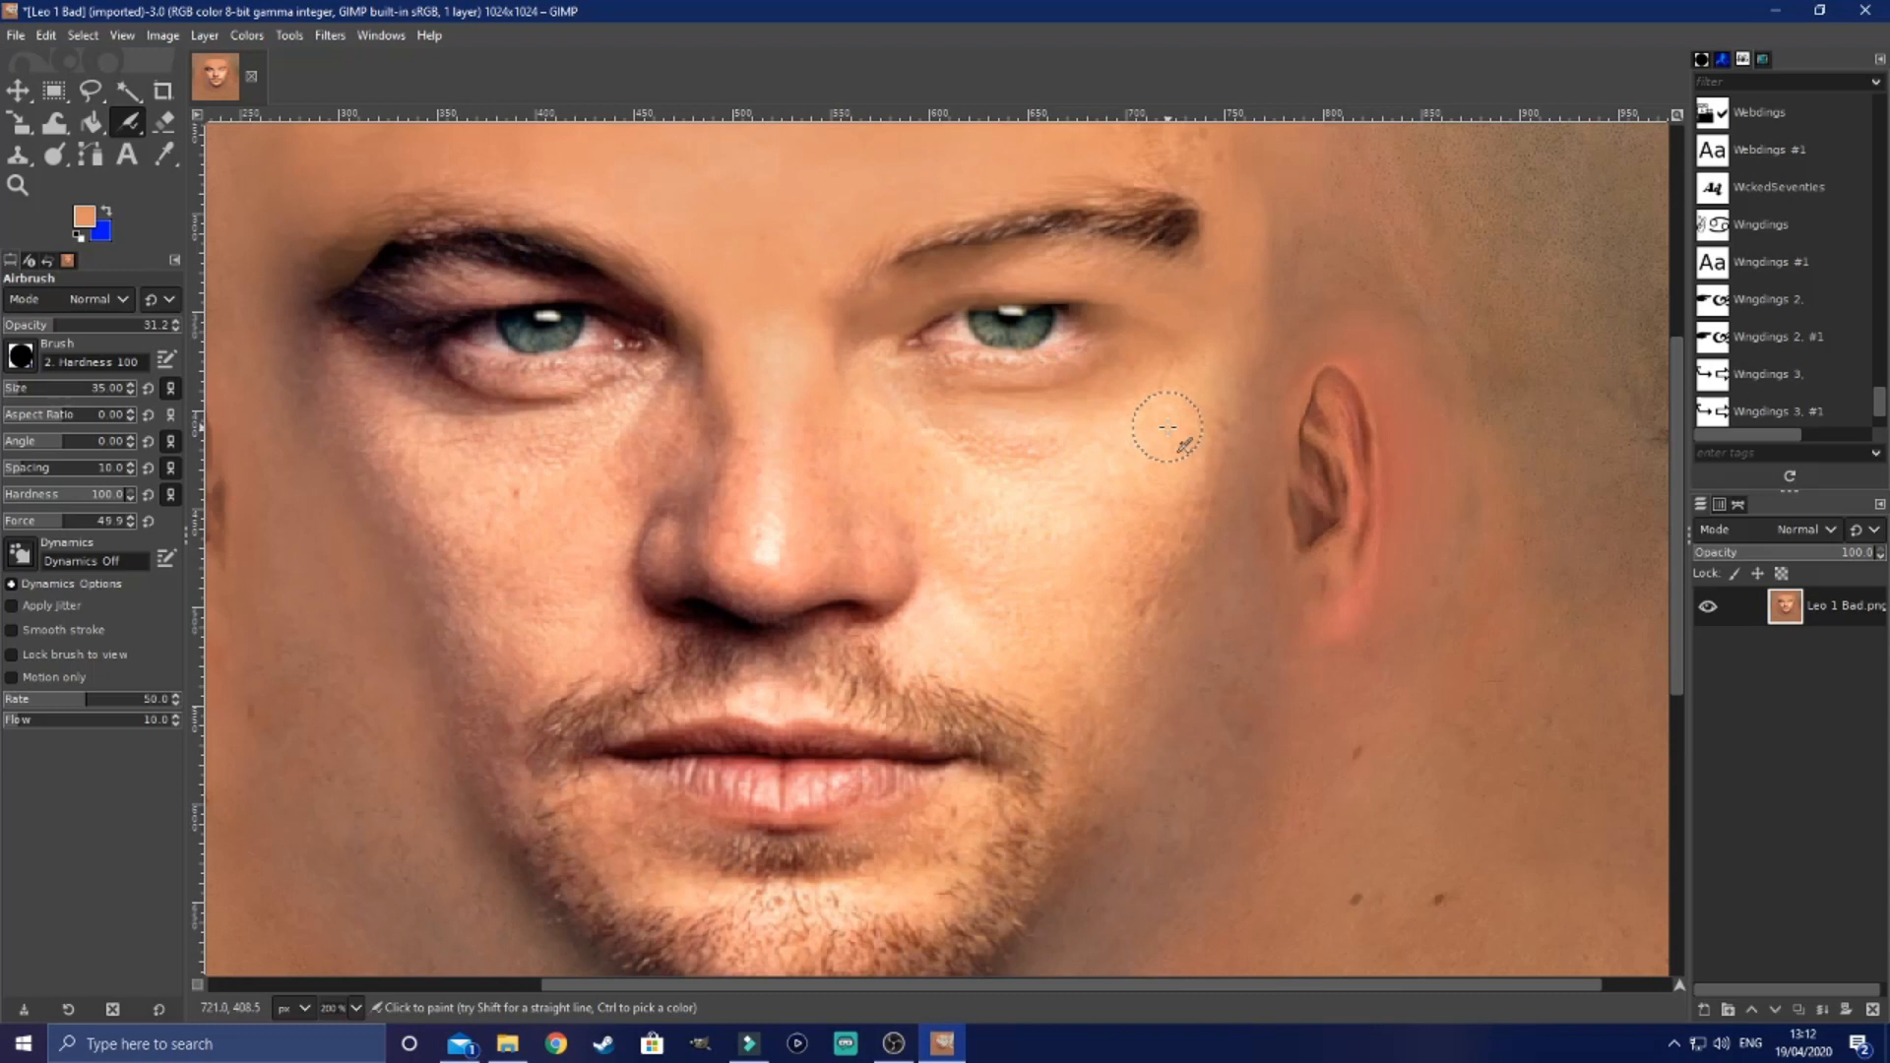
# Step: Airbrush the cheek below the right-hand eye to cover its bright highlights and skin texture
pyautogui.scroll(-1, 1171, 426)
pyautogui.scroll(-3, 1155, 430)
pyautogui.scroll(4, 1156, 433)
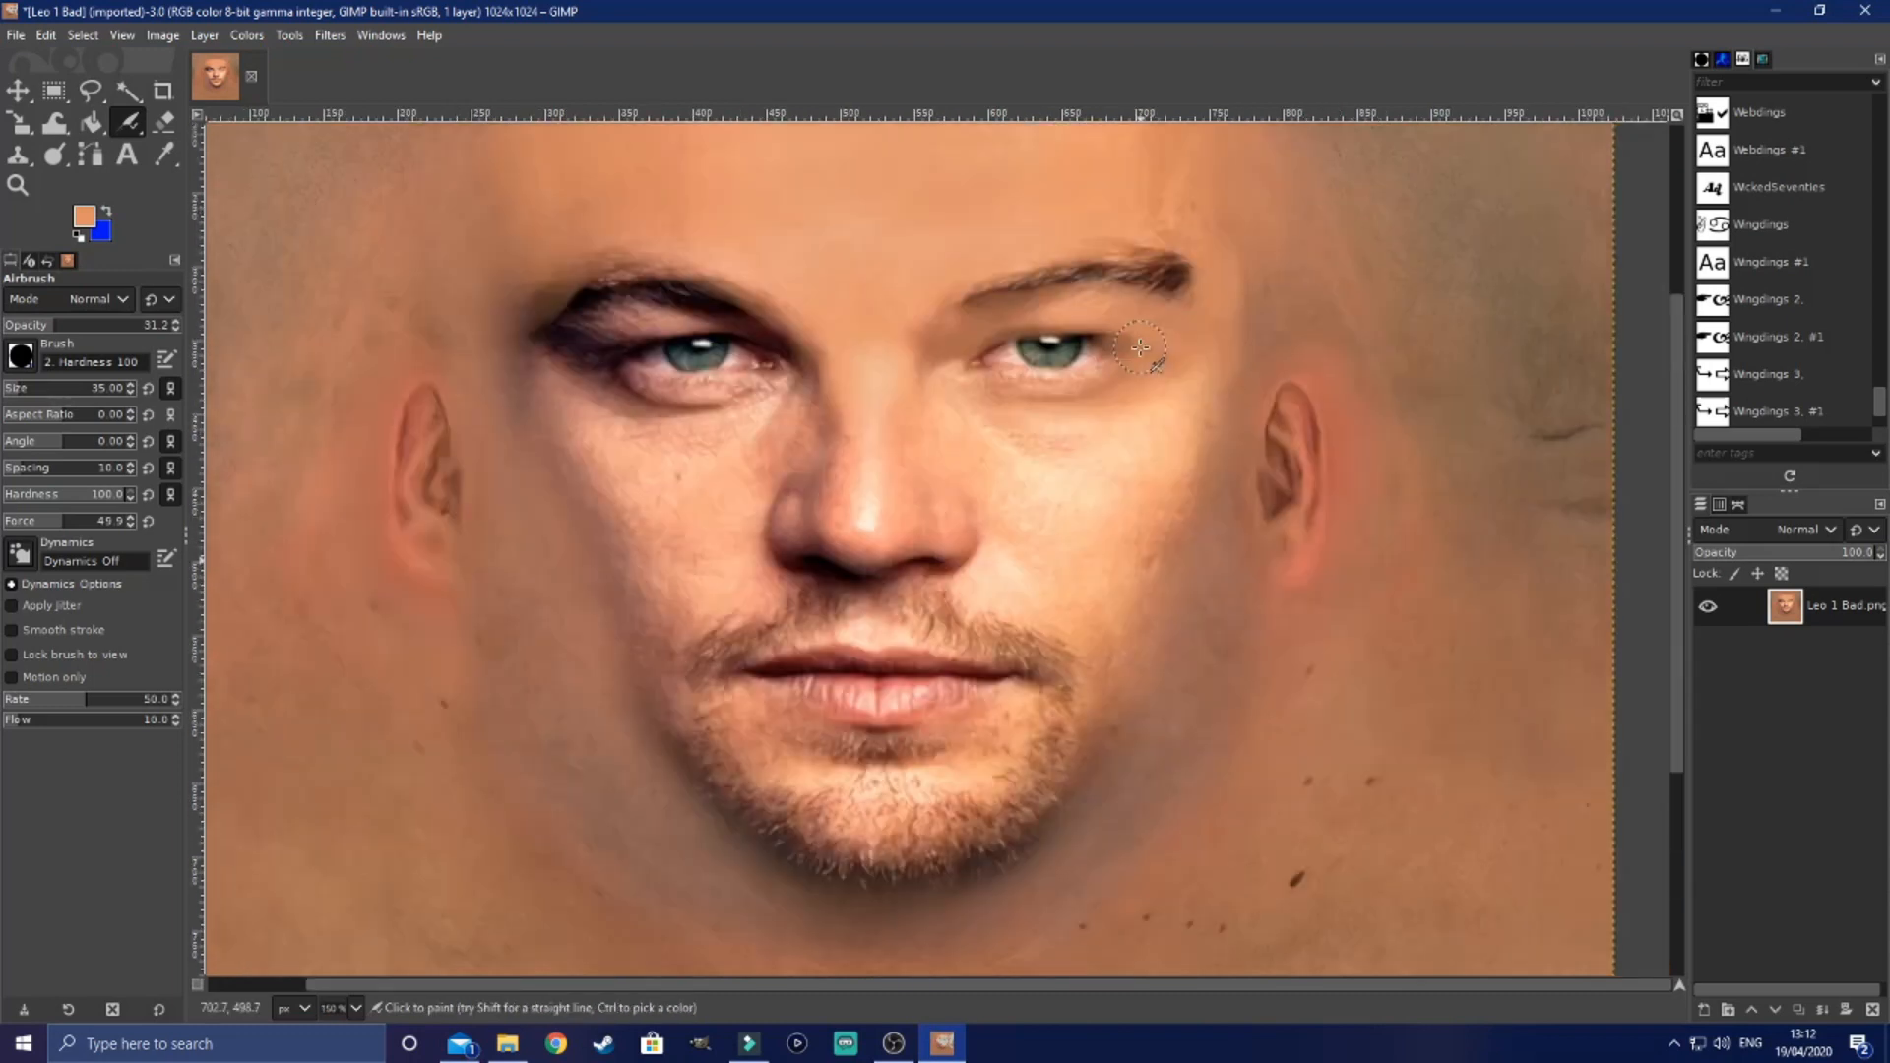
pyautogui.scroll(-2, 1171, 443)
pyautogui.moveTo(952, 405)
pyautogui.mouseDown()
pyautogui.moveTo(1090, 467)
pyautogui.moveTo(1041, 478)
pyautogui.moveTo(1108, 458)
pyautogui.moveTo(1043, 440)
pyautogui.mouseUp()
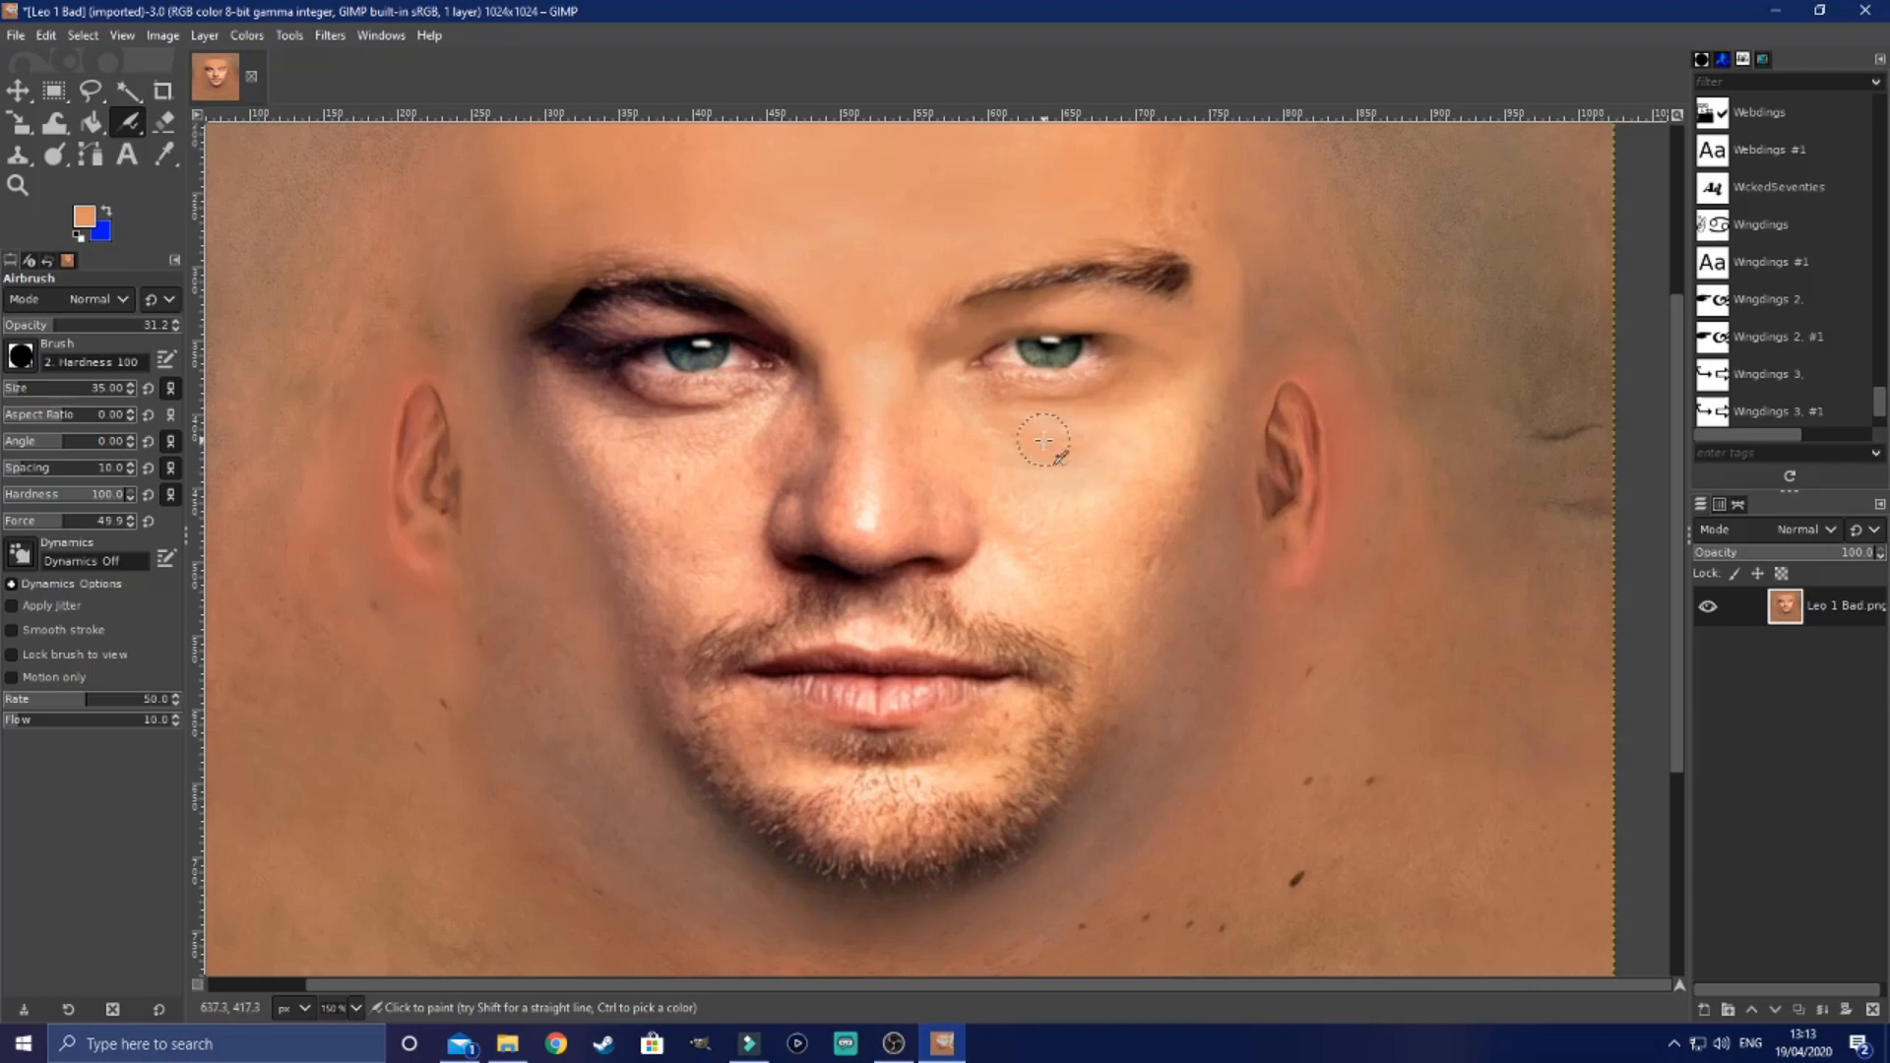
pyautogui.moveTo(1171, 441)
pyautogui.mouseDown()
pyautogui.moveTo(1013, 529)
pyautogui.moveTo(1056, 560)
pyautogui.moveTo(1013, 580)
pyautogui.moveTo(998, 559)
pyautogui.moveTo(999, 592)
pyautogui.moveTo(1070, 586)
pyautogui.mouseUp()
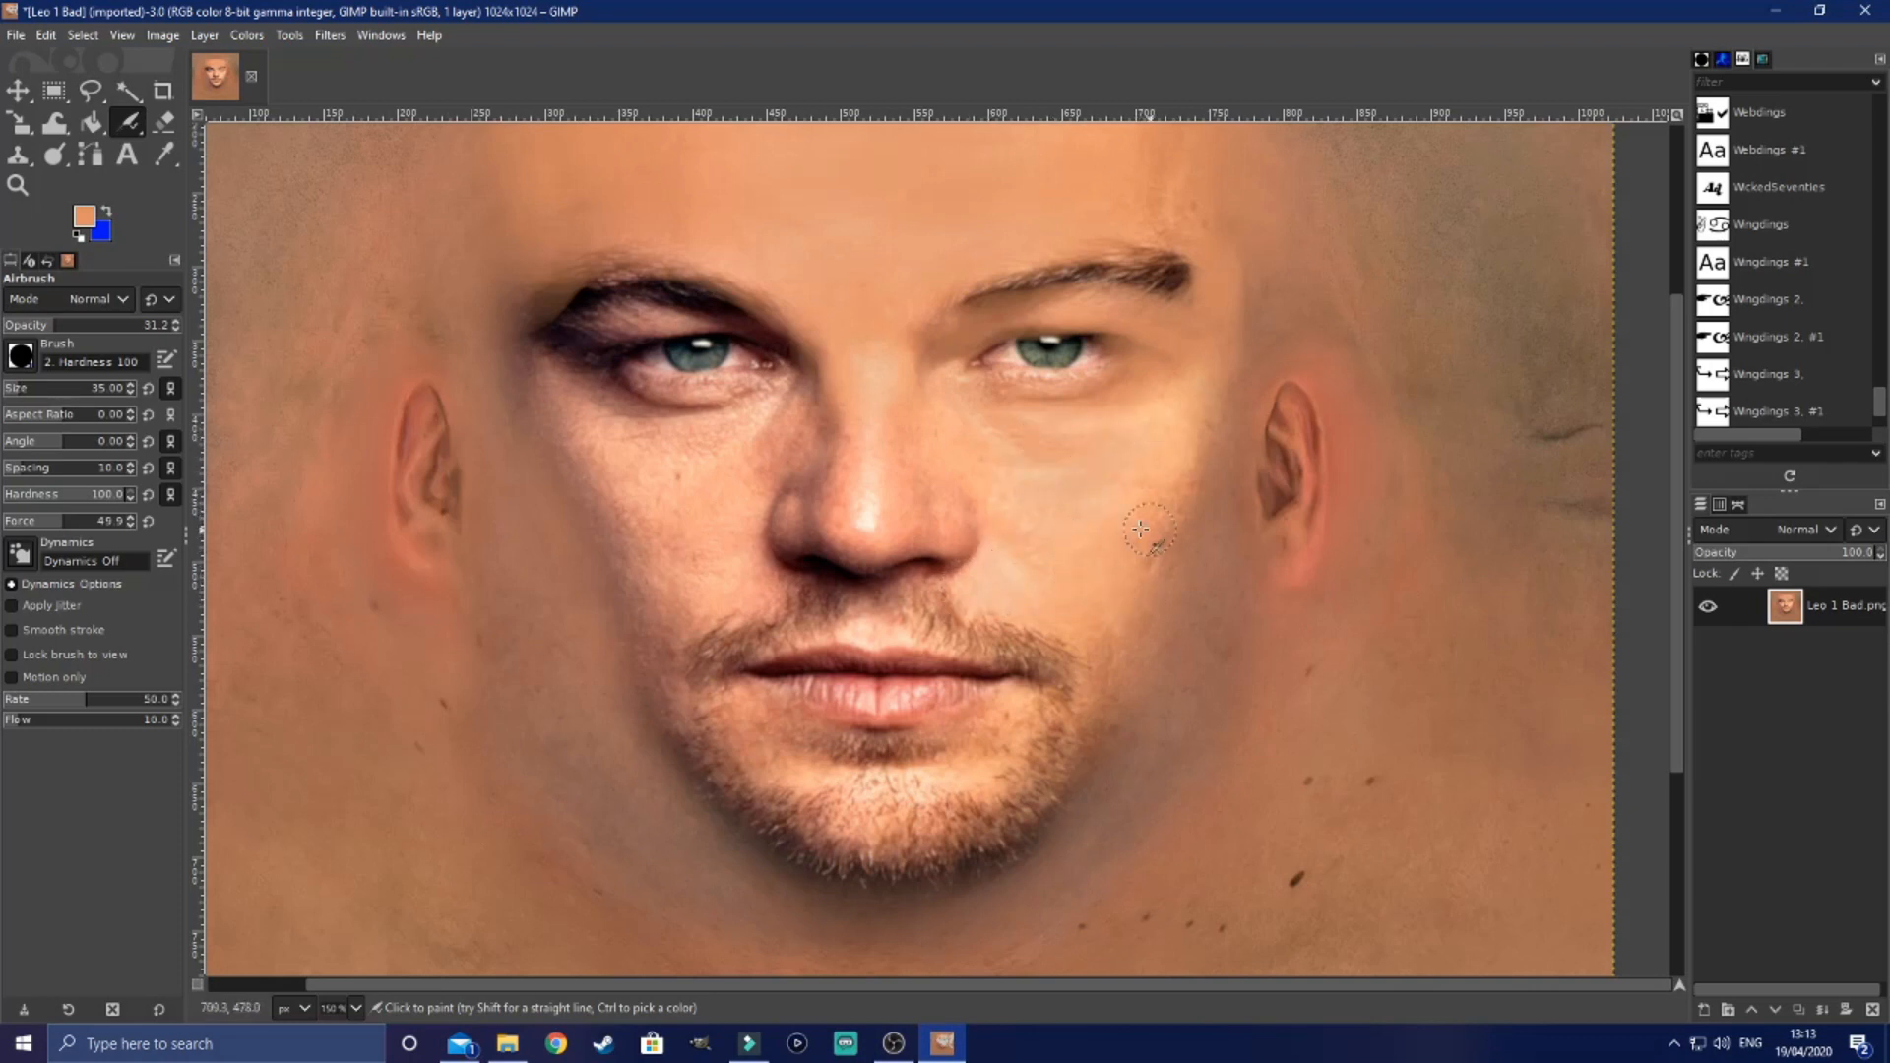
pyautogui.moveTo(1070, 483)
pyautogui.mouseDown()
pyautogui.moveTo(992, 440)
pyautogui.moveTo(1089, 427)
pyautogui.mouseUp()
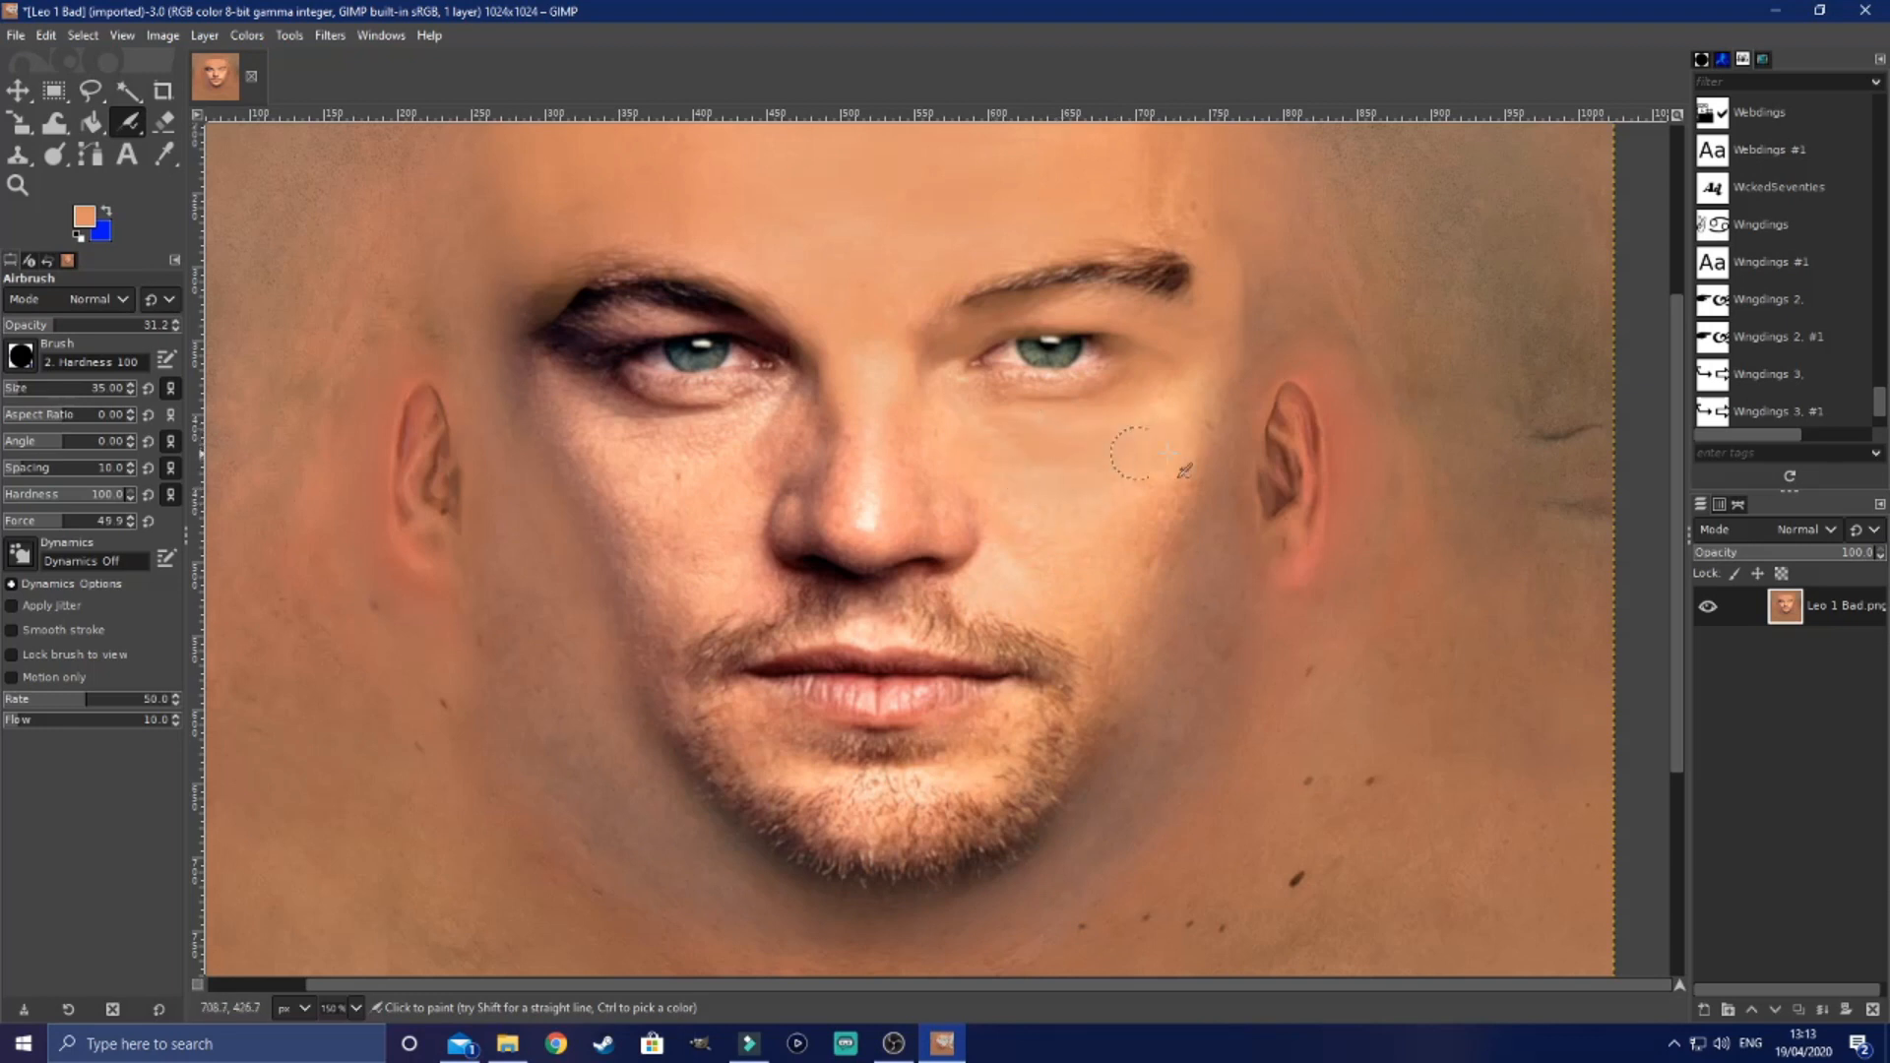
pyautogui.moveTo(1068, 490)
pyautogui.mouseDown()
pyautogui.moveTo(996, 551)
pyautogui.moveTo(1000, 569)
pyautogui.moveTo(1171, 450)
pyautogui.moveTo(1166, 427)
pyautogui.mouseUp()
pyautogui.moveTo(1109, 499)
pyautogui.mouseDown()
pyautogui.moveTo(1010, 530)
pyautogui.moveTo(1011, 451)
pyautogui.mouseUp()
# Step: Airbrush the side, bridge and tip of the nose to blend out the bright highlights
pyautogui.moveTo(990, 528)
pyautogui.mouseDown()
pyautogui.moveTo(992, 566)
pyautogui.moveTo(1006, 514)
pyautogui.moveTo(960, 506)
pyautogui.mouseUp()
pyautogui.moveTo(886, 440)
pyautogui.mouseDown()
pyautogui.moveTo(879, 398)
pyautogui.moveTo(872, 509)
pyautogui.mouseUp()
pyautogui.moveTo(902, 431)
pyautogui.mouseDown()
pyautogui.moveTo(923, 463)
pyautogui.moveTo(897, 480)
pyautogui.moveTo(833, 436)
pyautogui.moveTo(798, 476)
pyautogui.moveTo(839, 453)
pyautogui.mouseUp()
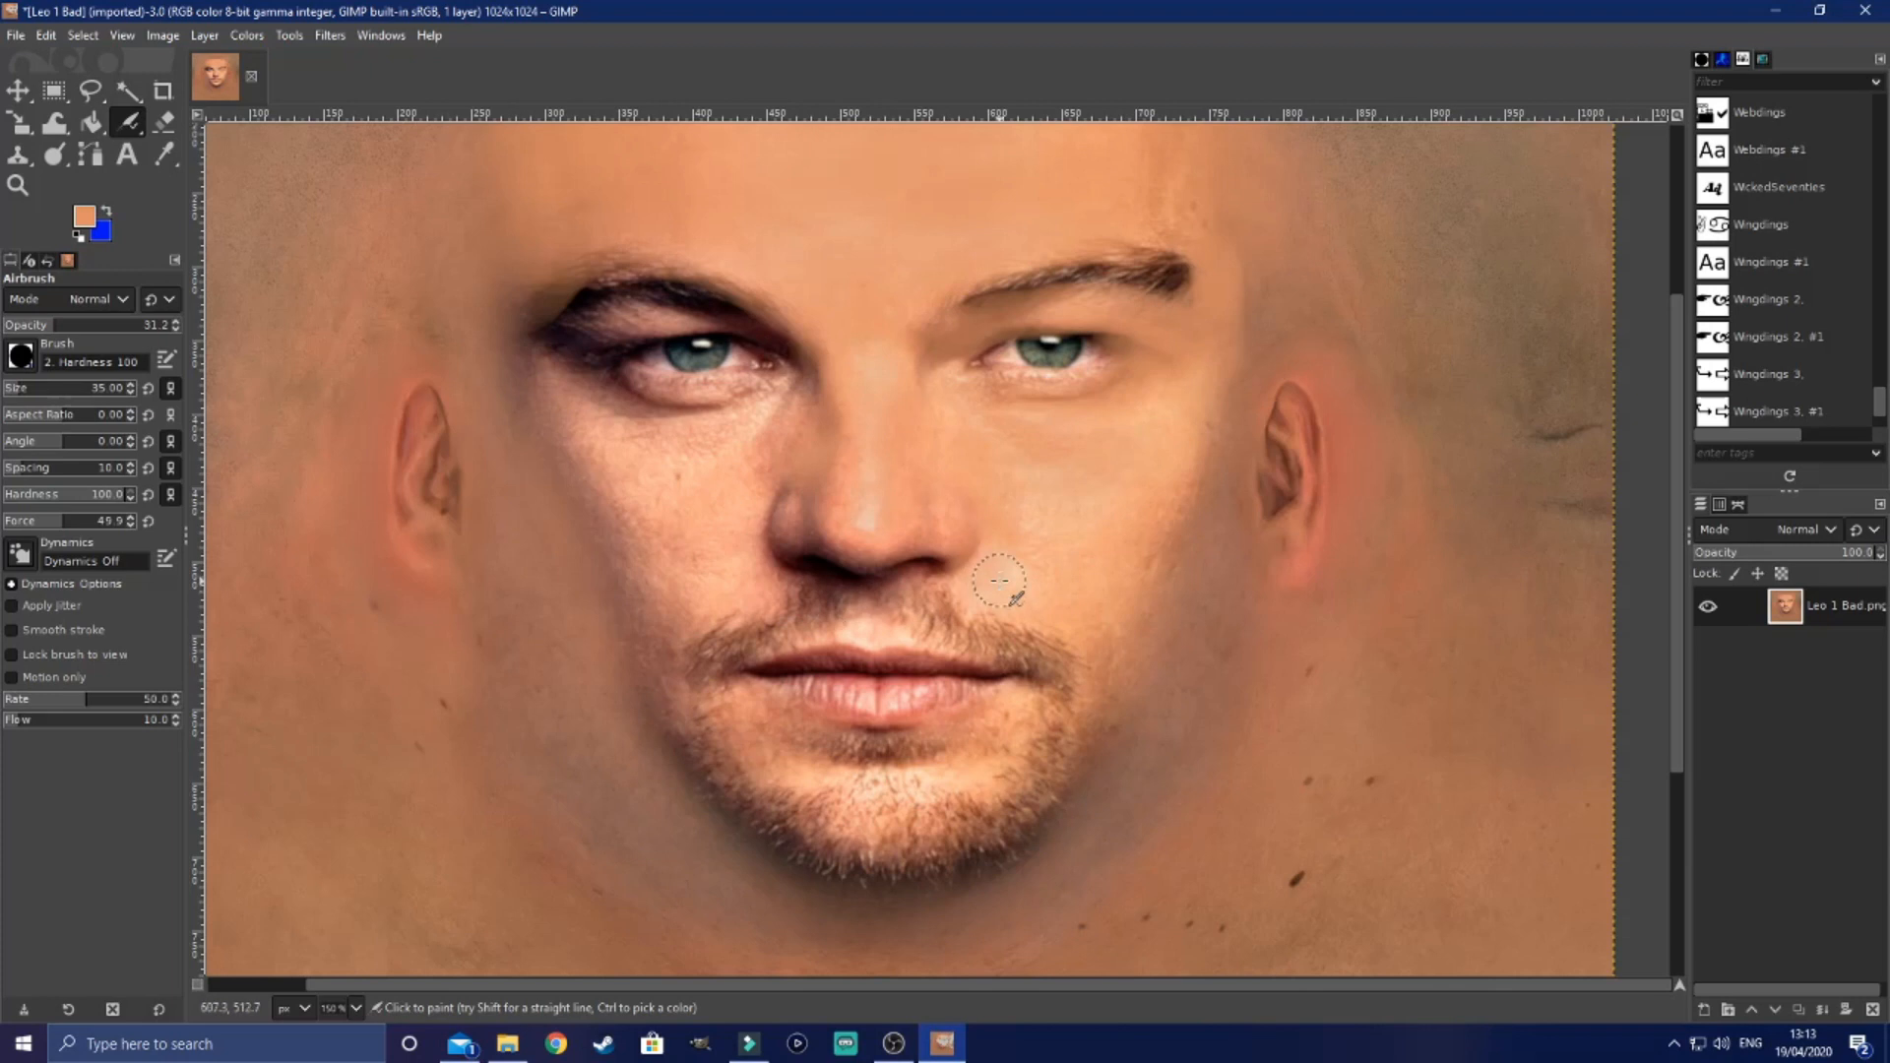
pyautogui.press('-')
pyautogui.press('-')
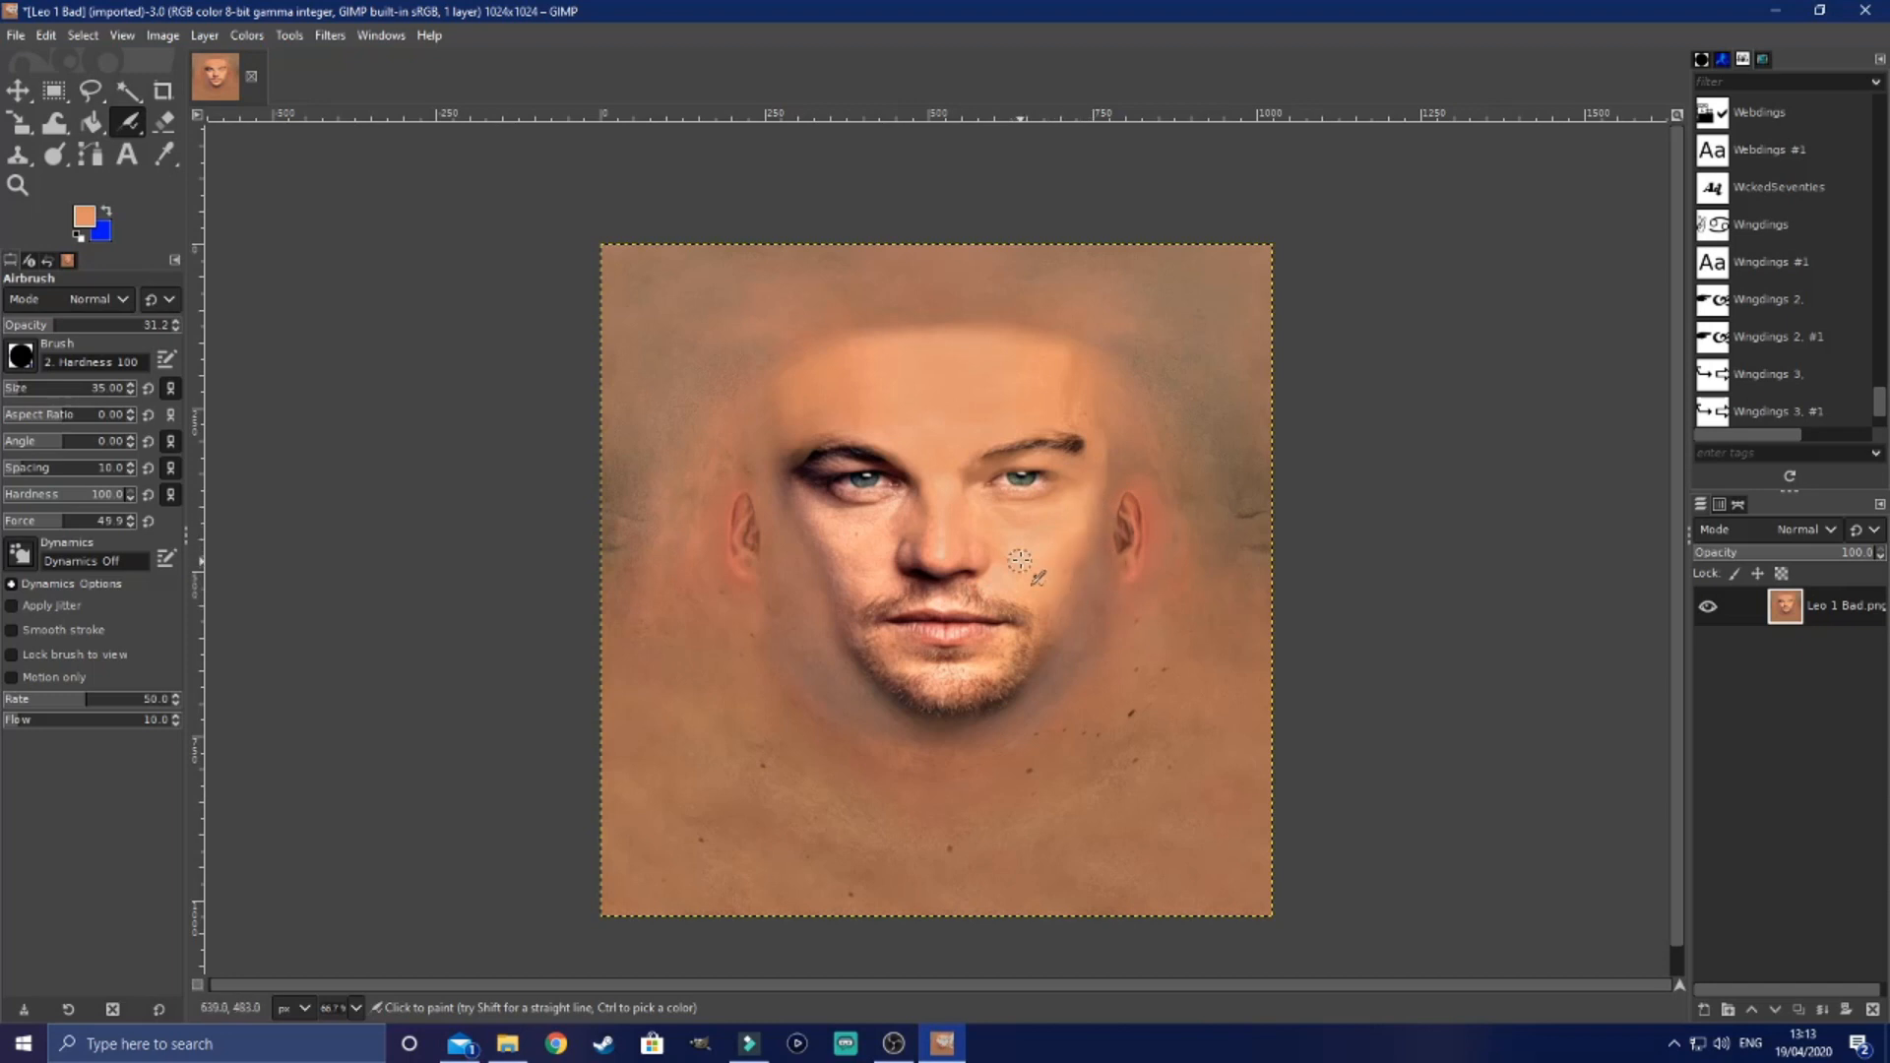
pyautogui.scroll(3, 940, 553)
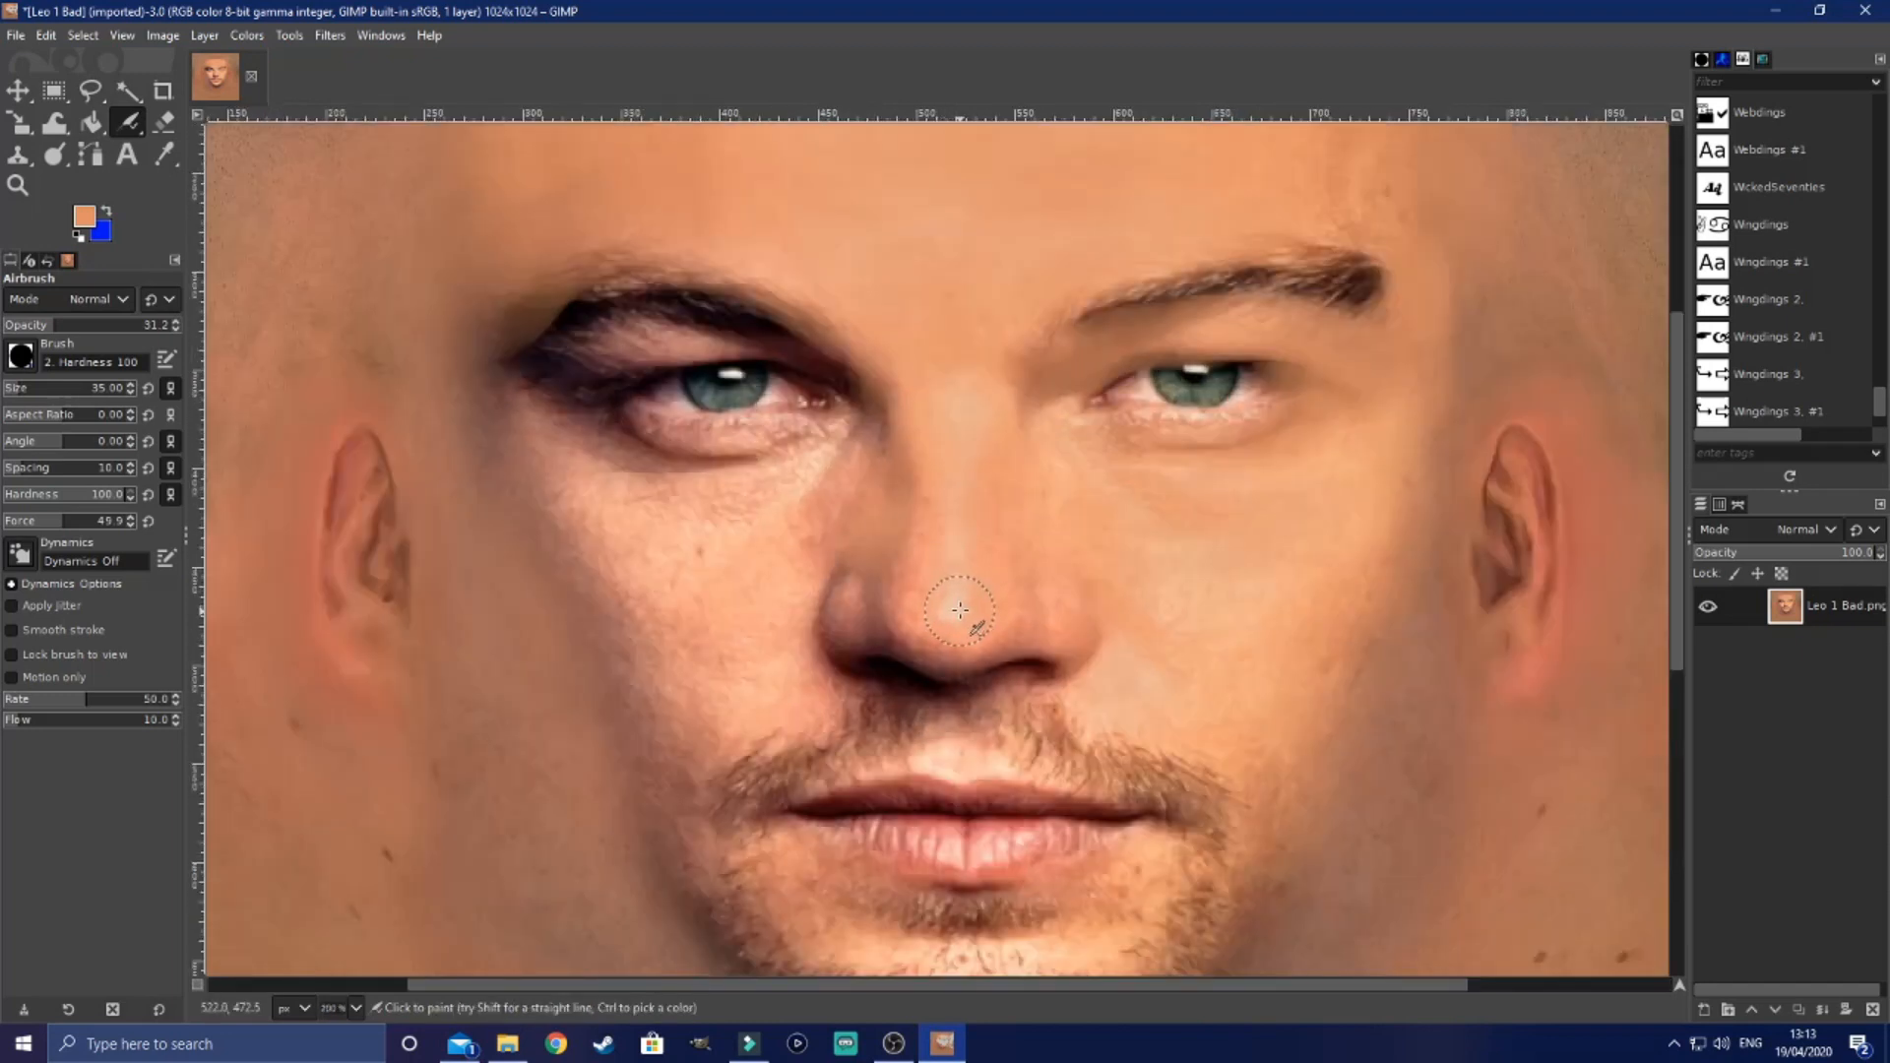
pyautogui.moveTo(960, 610)
pyautogui.mouseDown()
pyautogui.moveTo(953, 414)
pyautogui.moveTo(924, 548)
pyautogui.moveTo(984, 595)
pyautogui.mouseUp()
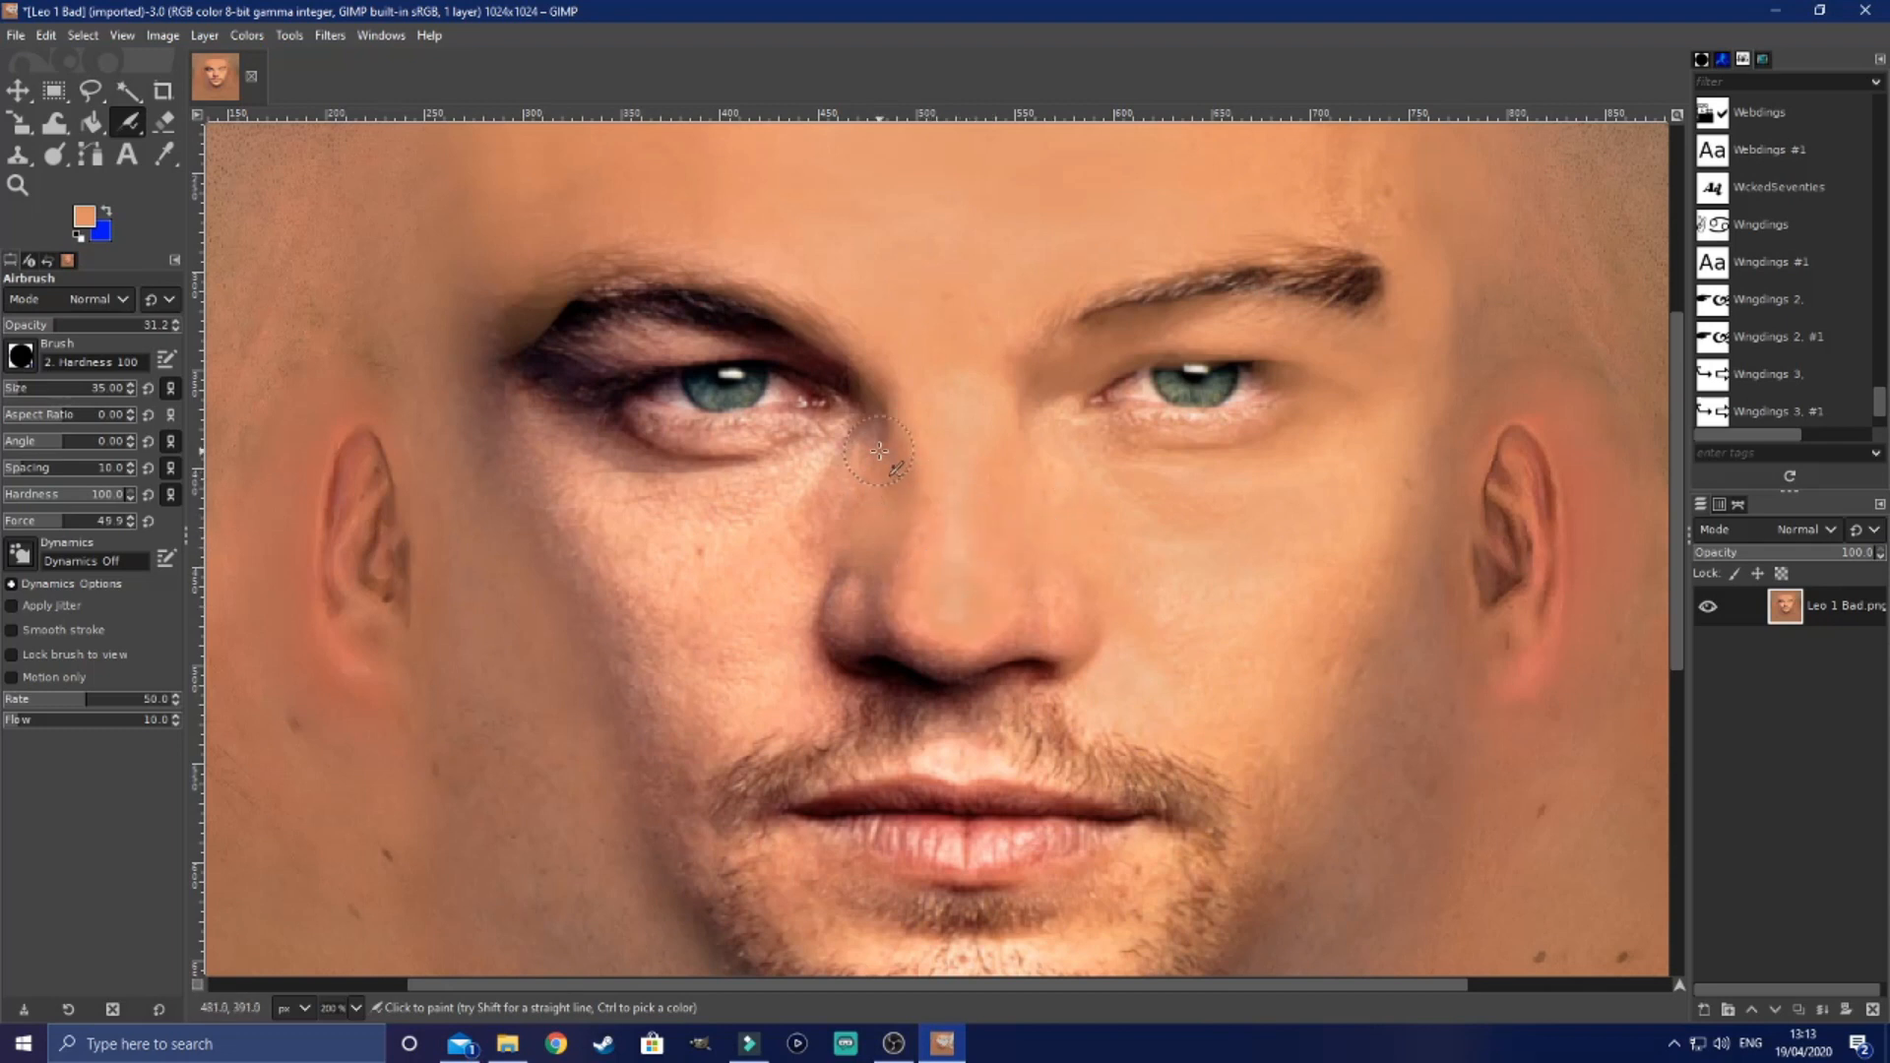
# Step: Airbrush over the dark shading around the left-hand eye and the outer part of its eyebrow
pyautogui.moveTo(787, 473)
pyautogui.mouseDown()
pyautogui.moveTo(698, 474)
pyautogui.moveTo(488, 406)
pyautogui.moveTo(608, 351)
pyautogui.moveTo(544, 373)
pyautogui.moveTo(567, 341)
pyautogui.moveTo(538, 328)
pyautogui.moveTo(525, 353)
pyautogui.moveTo(475, 273)
pyautogui.moveTo(520, 288)
pyautogui.moveTo(491, 309)
pyautogui.moveTo(550, 286)
pyautogui.moveTo(557, 258)
pyautogui.moveTo(695, 251)
pyautogui.moveTo(516, 296)
pyautogui.moveTo(626, 261)
pyautogui.moveTo(526, 296)
pyautogui.moveTo(742, 267)
pyautogui.moveTo(836, 316)
pyautogui.moveTo(762, 281)
pyautogui.moveTo(577, 276)
pyautogui.mouseUp()
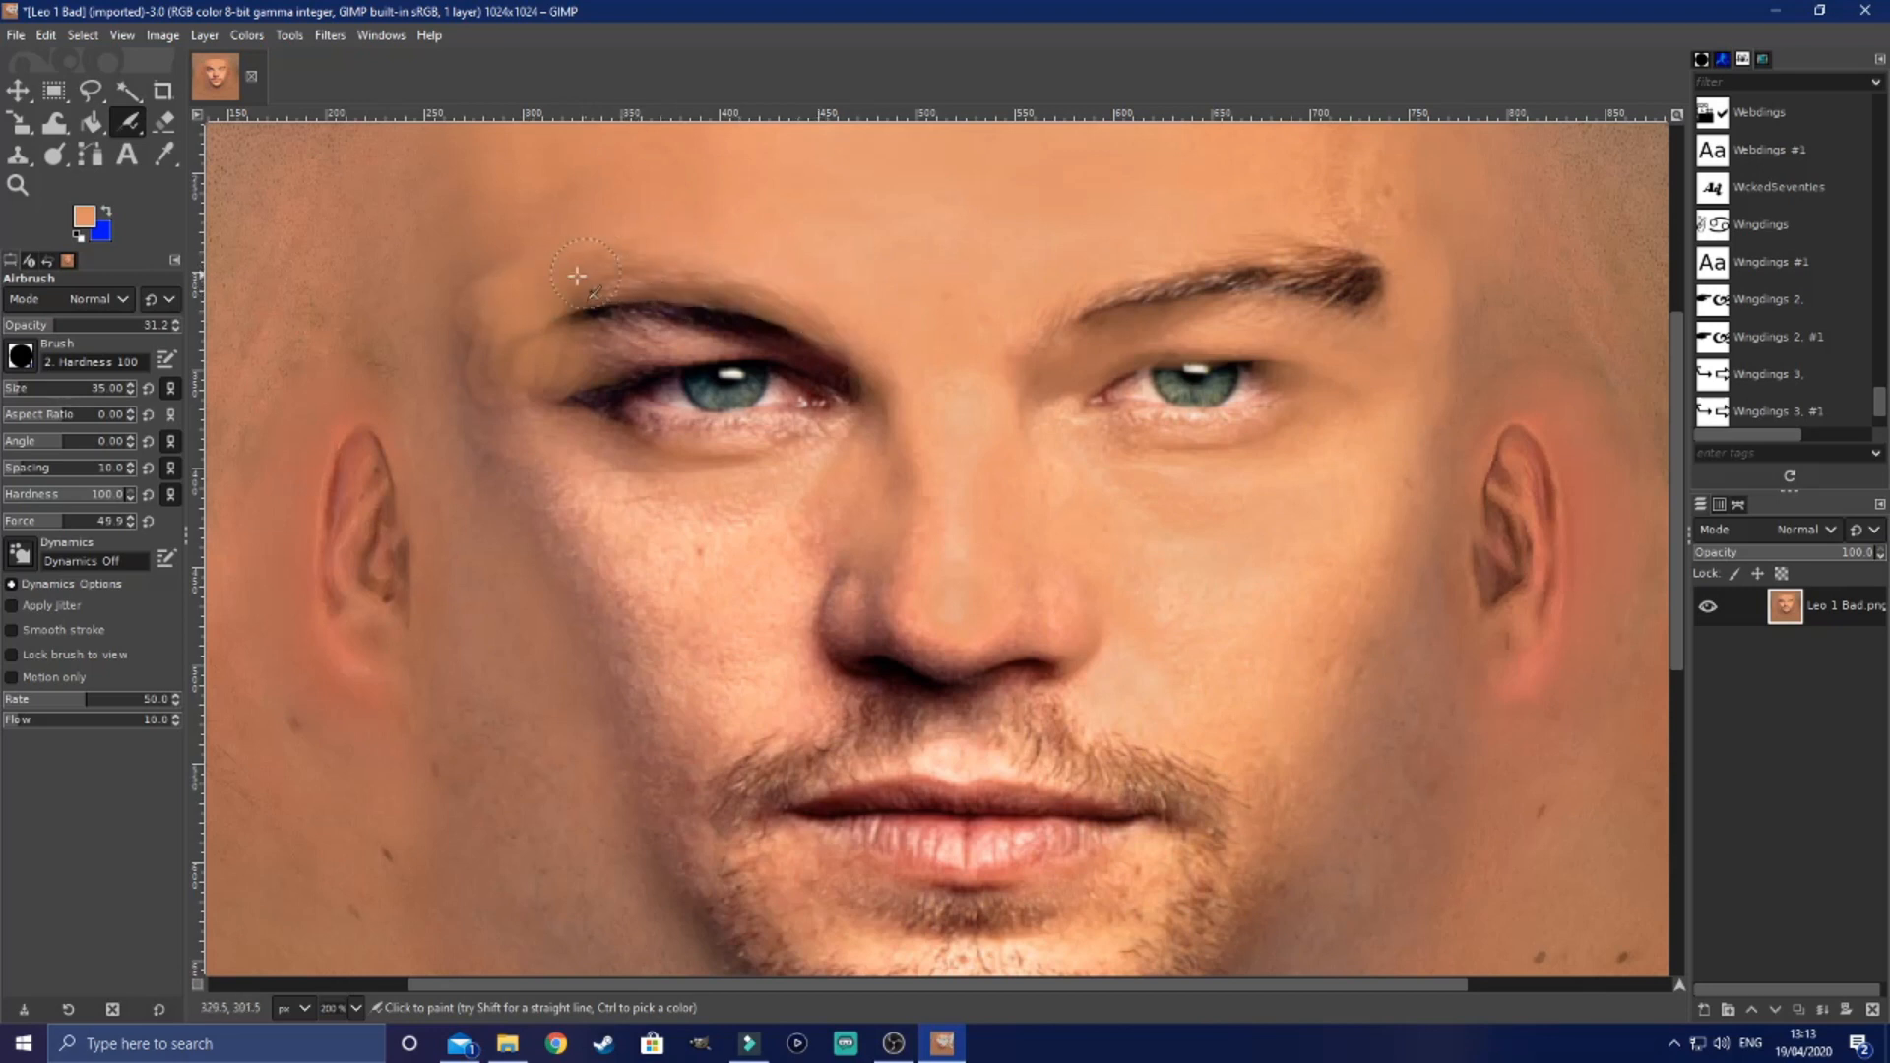
pyautogui.scroll(-1, 540, 404)
pyautogui.moveTo(584, 419)
pyautogui.mouseDown()
pyautogui.moveTo(687, 376)
pyautogui.moveTo(588, 373)
pyautogui.moveTo(617, 368)
pyautogui.moveTo(579, 380)
pyautogui.moveTo(700, 366)
pyautogui.moveTo(768, 405)
pyautogui.moveTo(686, 365)
pyautogui.moveTo(560, 368)
pyautogui.moveTo(601, 418)
pyautogui.mouseUp()
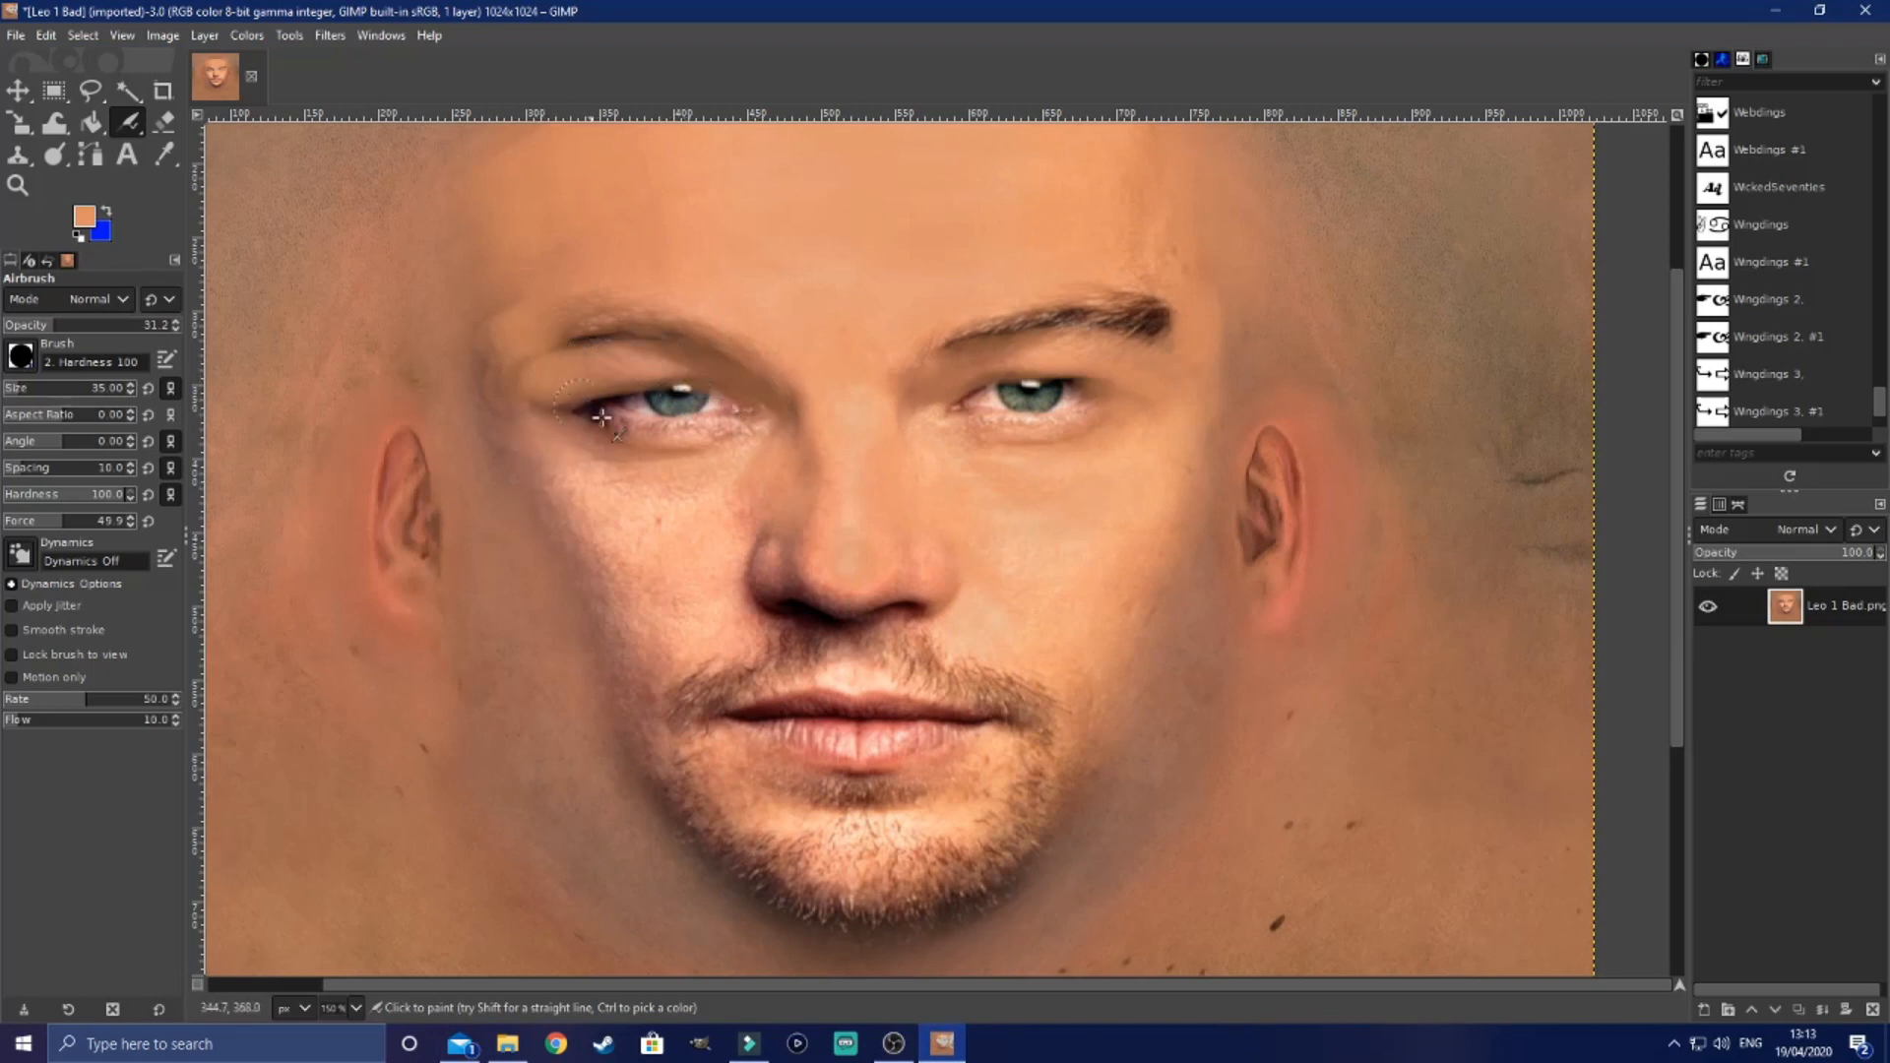
pyautogui.scroll(-1, 655, 596)
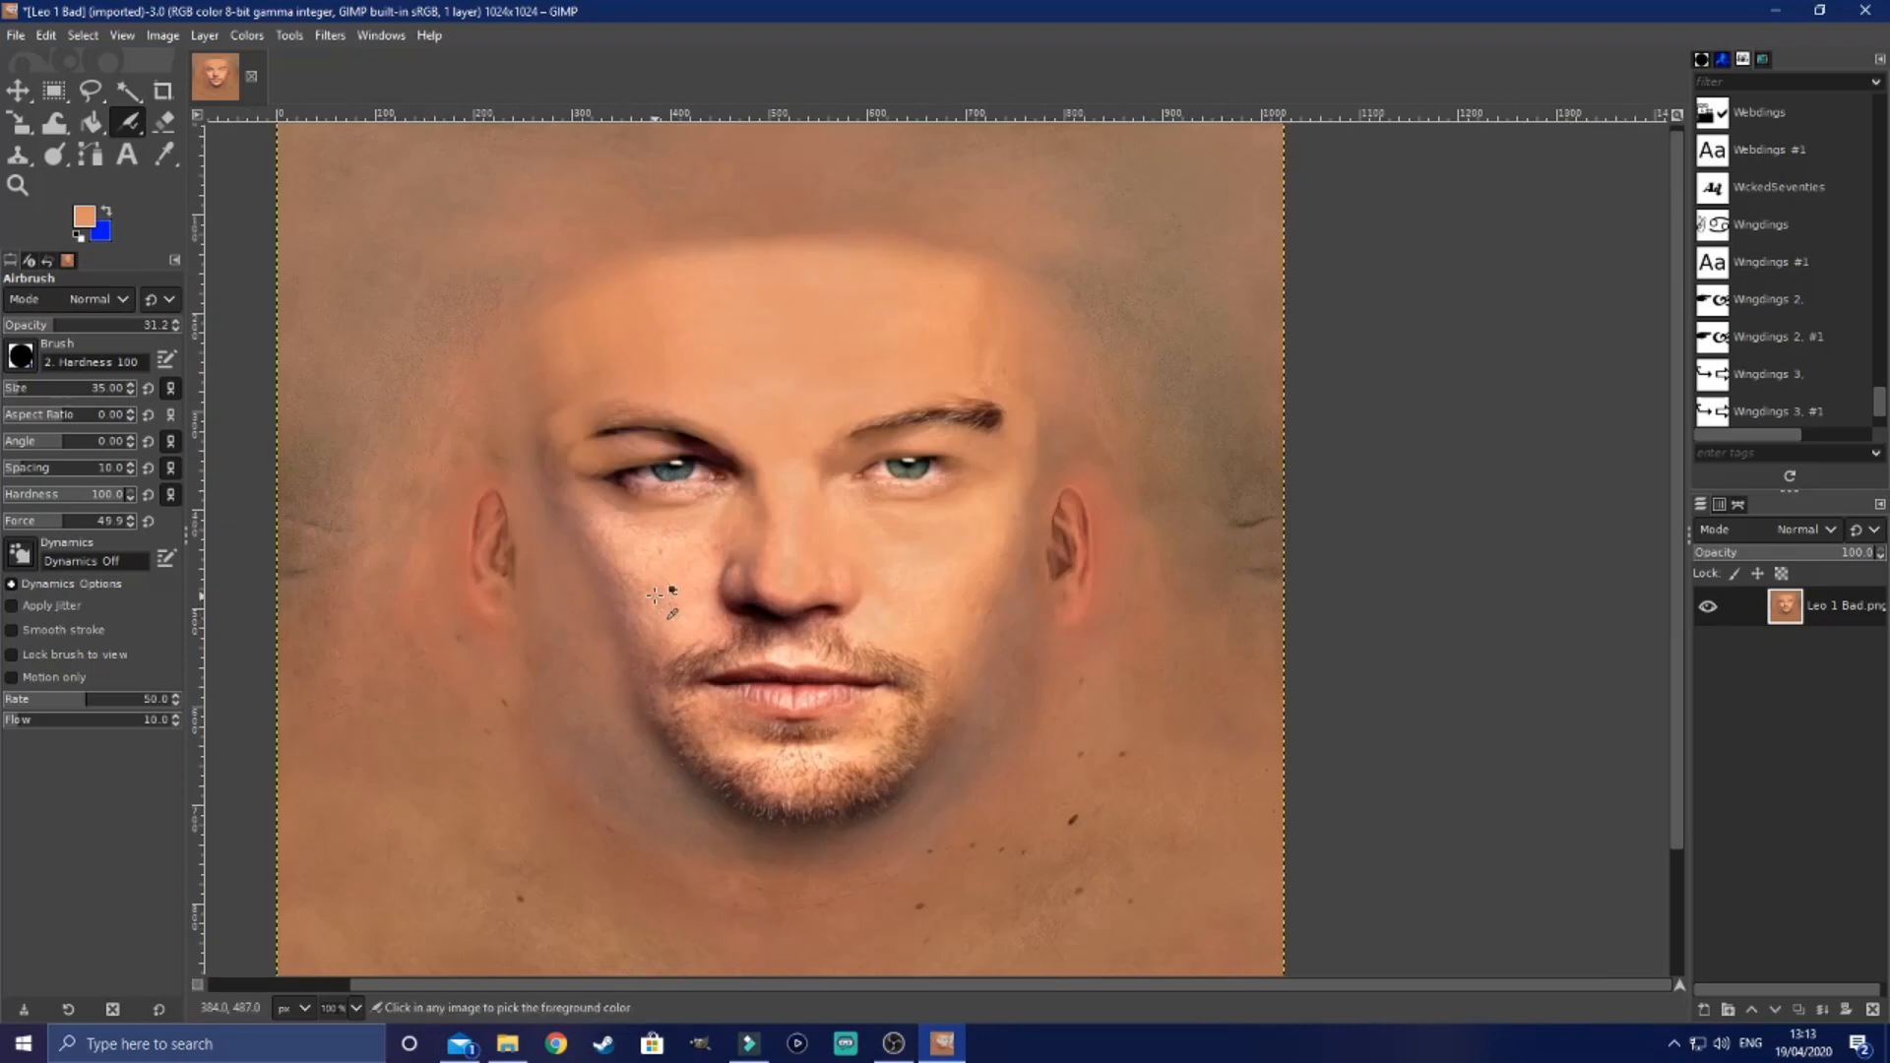
pyautogui.moveTo(589, 456)
pyautogui.mouseDown()
pyautogui.moveTo(618, 482)
pyautogui.moveTo(579, 483)
pyautogui.moveTo(689, 497)
pyautogui.moveTo(597, 505)
pyautogui.moveTo(666, 527)
pyautogui.moveTo(671, 499)
pyautogui.moveTo(633, 501)
pyautogui.moveTo(711, 500)
pyautogui.moveTo(569, 501)
pyautogui.moveTo(639, 507)
pyautogui.moveTo(578, 484)
pyautogui.moveTo(565, 446)
pyautogui.moveTo(561, 480)
pyautogui.moveTo(577, 390)
pyautogui.moveTo(527, 411)
pyautogui.moveTo(568, 400)
pyautogui.moveTo(588, 417)
pyautogui.moveTo(538, 444)
pyautogui.moveTo(580, 437)
pyautogui.moveTo(550, 463)
pyautogui.moveTo(600, 472)
pyautogui.moveTo(544, 482)
pyautogui.moveTo(617, 456)
pyautogui.moveTo(549, 467)
pyautogui.mouseUp()
# Step: Reduce the brush size to 13 and airbrush the left-hand eye's inner corner and the upper lid below its eyebrow
pyautogui.scroll(4, 723, 480)
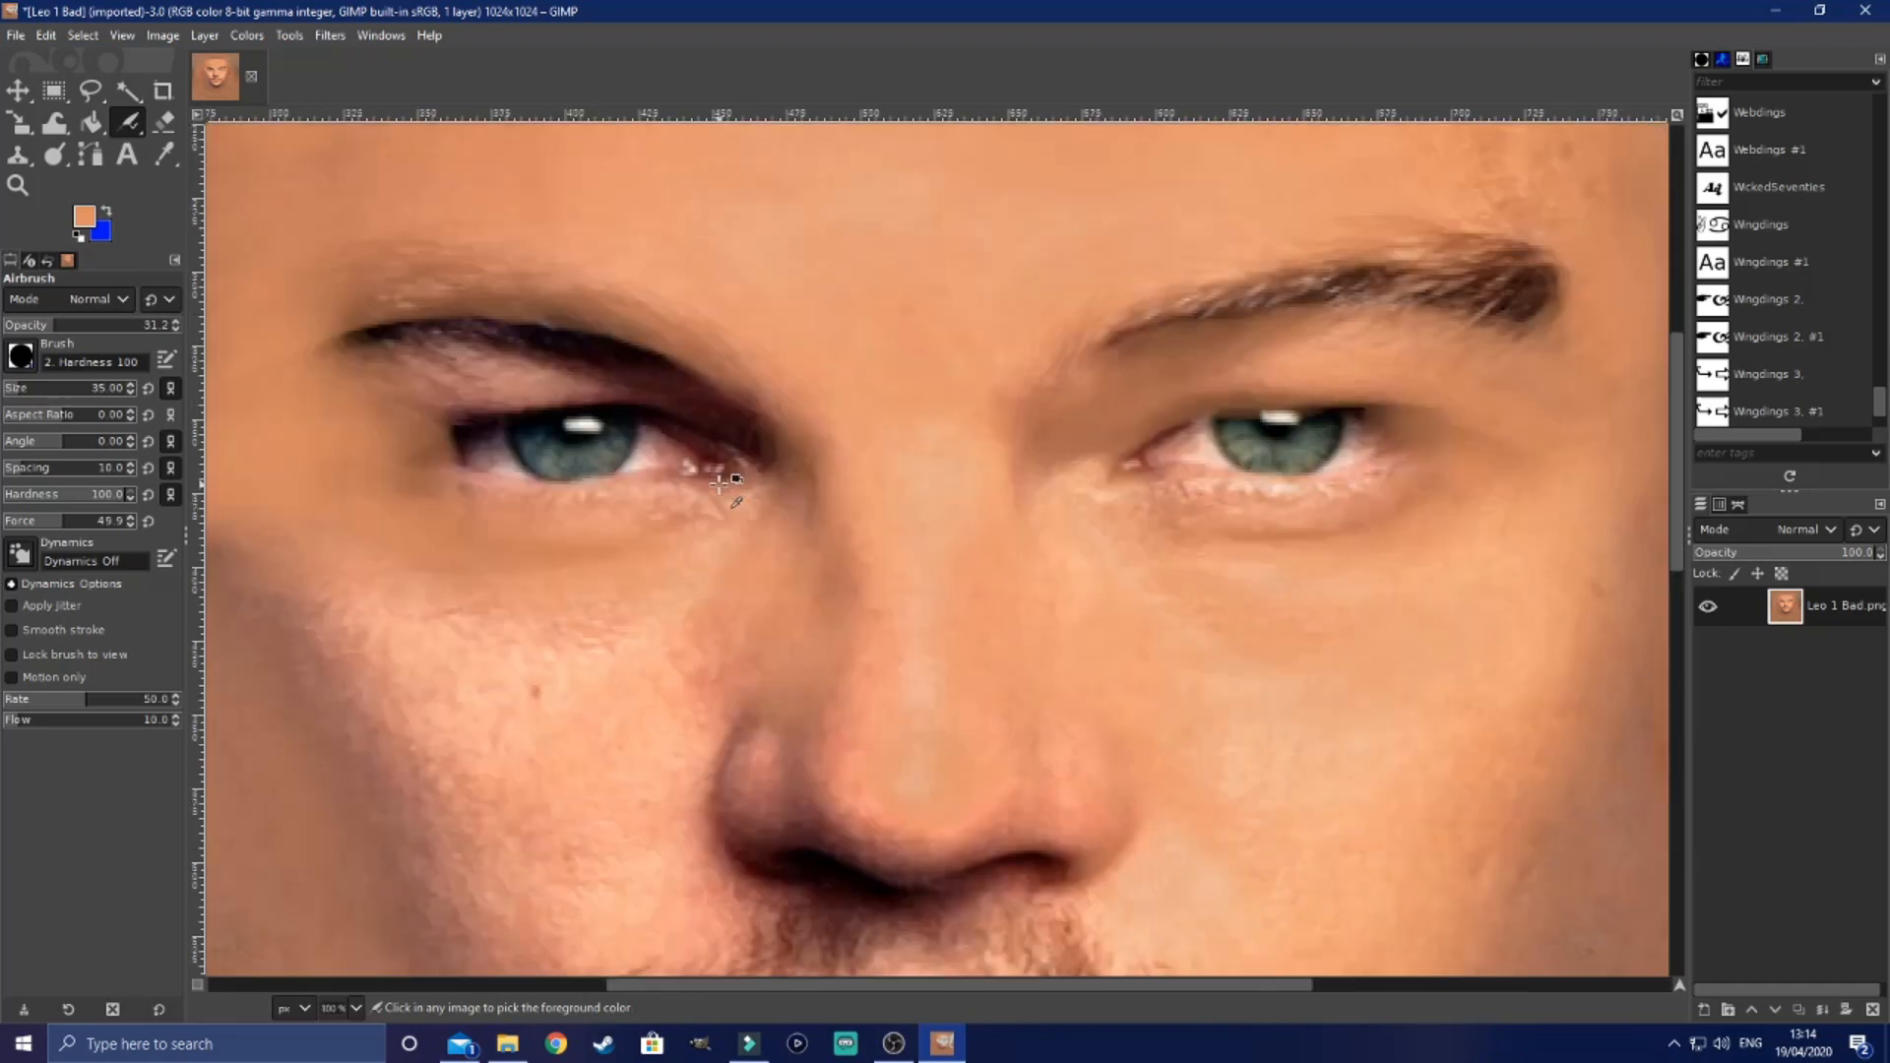
pyautogui.moveTo(12, 392); pyautogui.dragTo(12, 391)
pyautogui.moveTo(608, 349)
pyautogui.mouseDown()
pyautogui.moveTo(794, 448)
pyautogui.moveTo(629, 376)
pyautogui.moveTo(777, 459)
pyautogui.moveTo(788, 483)
pyautogui.moveTo(747, 453)
pyautogui.moveTo(748, 477)
pyautogui.moveTo(781, 469)
pyautogui.moveTo(760, 499)
pyautogui.moveTo(820, 464)
pyautogui.moveTo(768, 403)
pyautogui.moveTo(692, 363)
pyautogui.mouseUp()
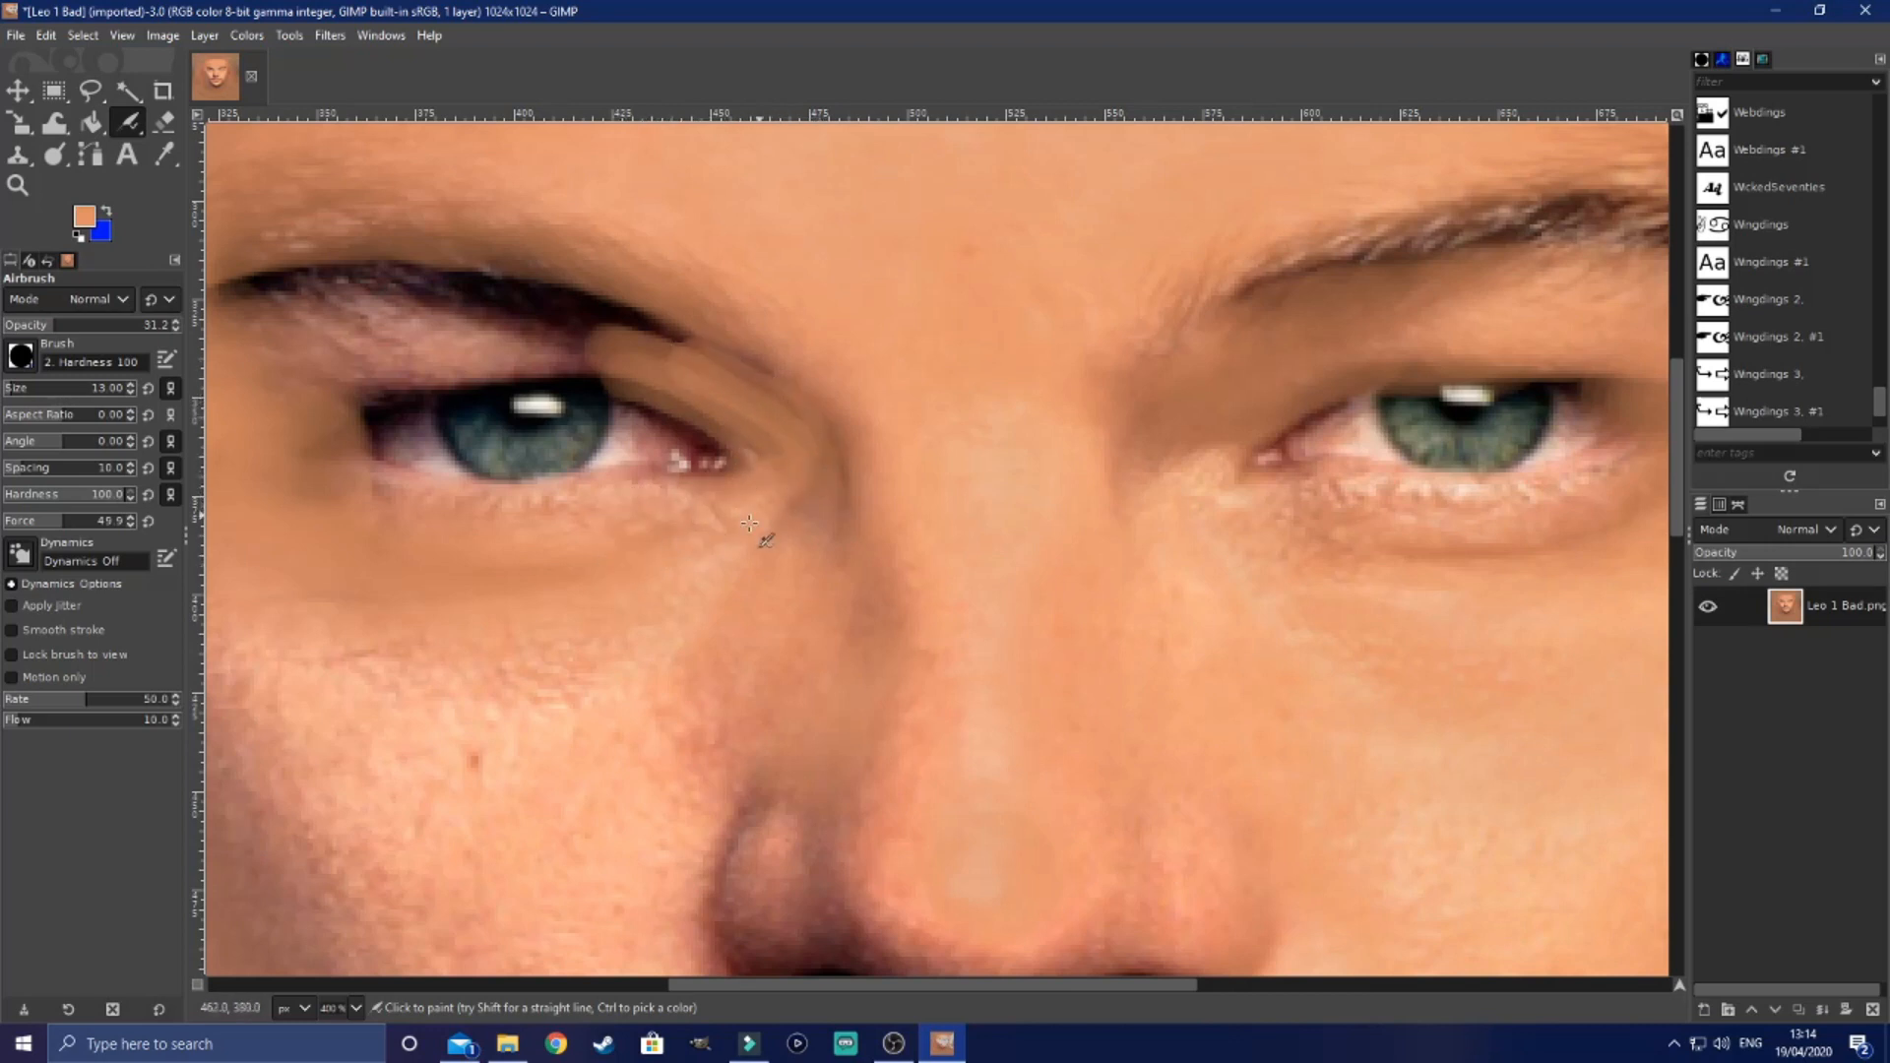
pyautogui.scroll(-2, 814, 558)
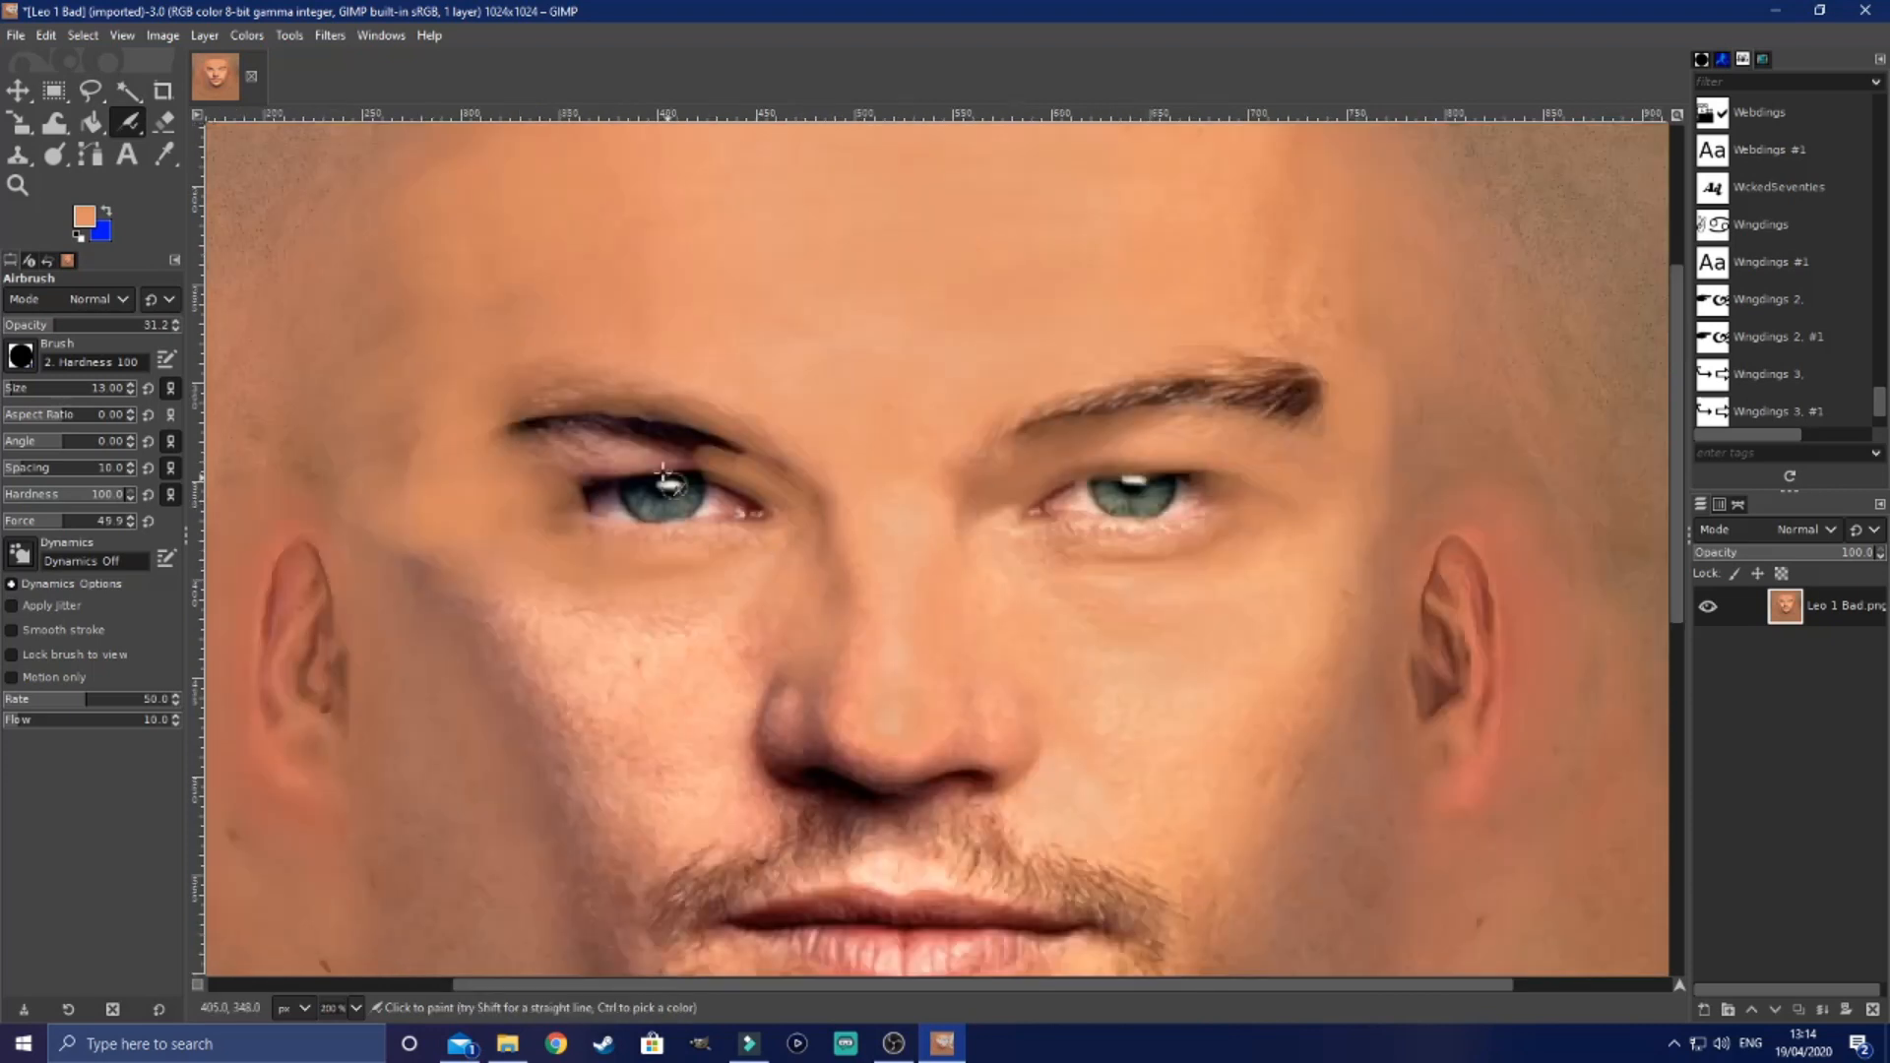
pyautogui.moveTo(705, 453)
pyautogui.mouseDown()
pyautogui.moveTo(540, 454)
pyautogui.moveTo(522, 478)
pyautogui.mouseUp()
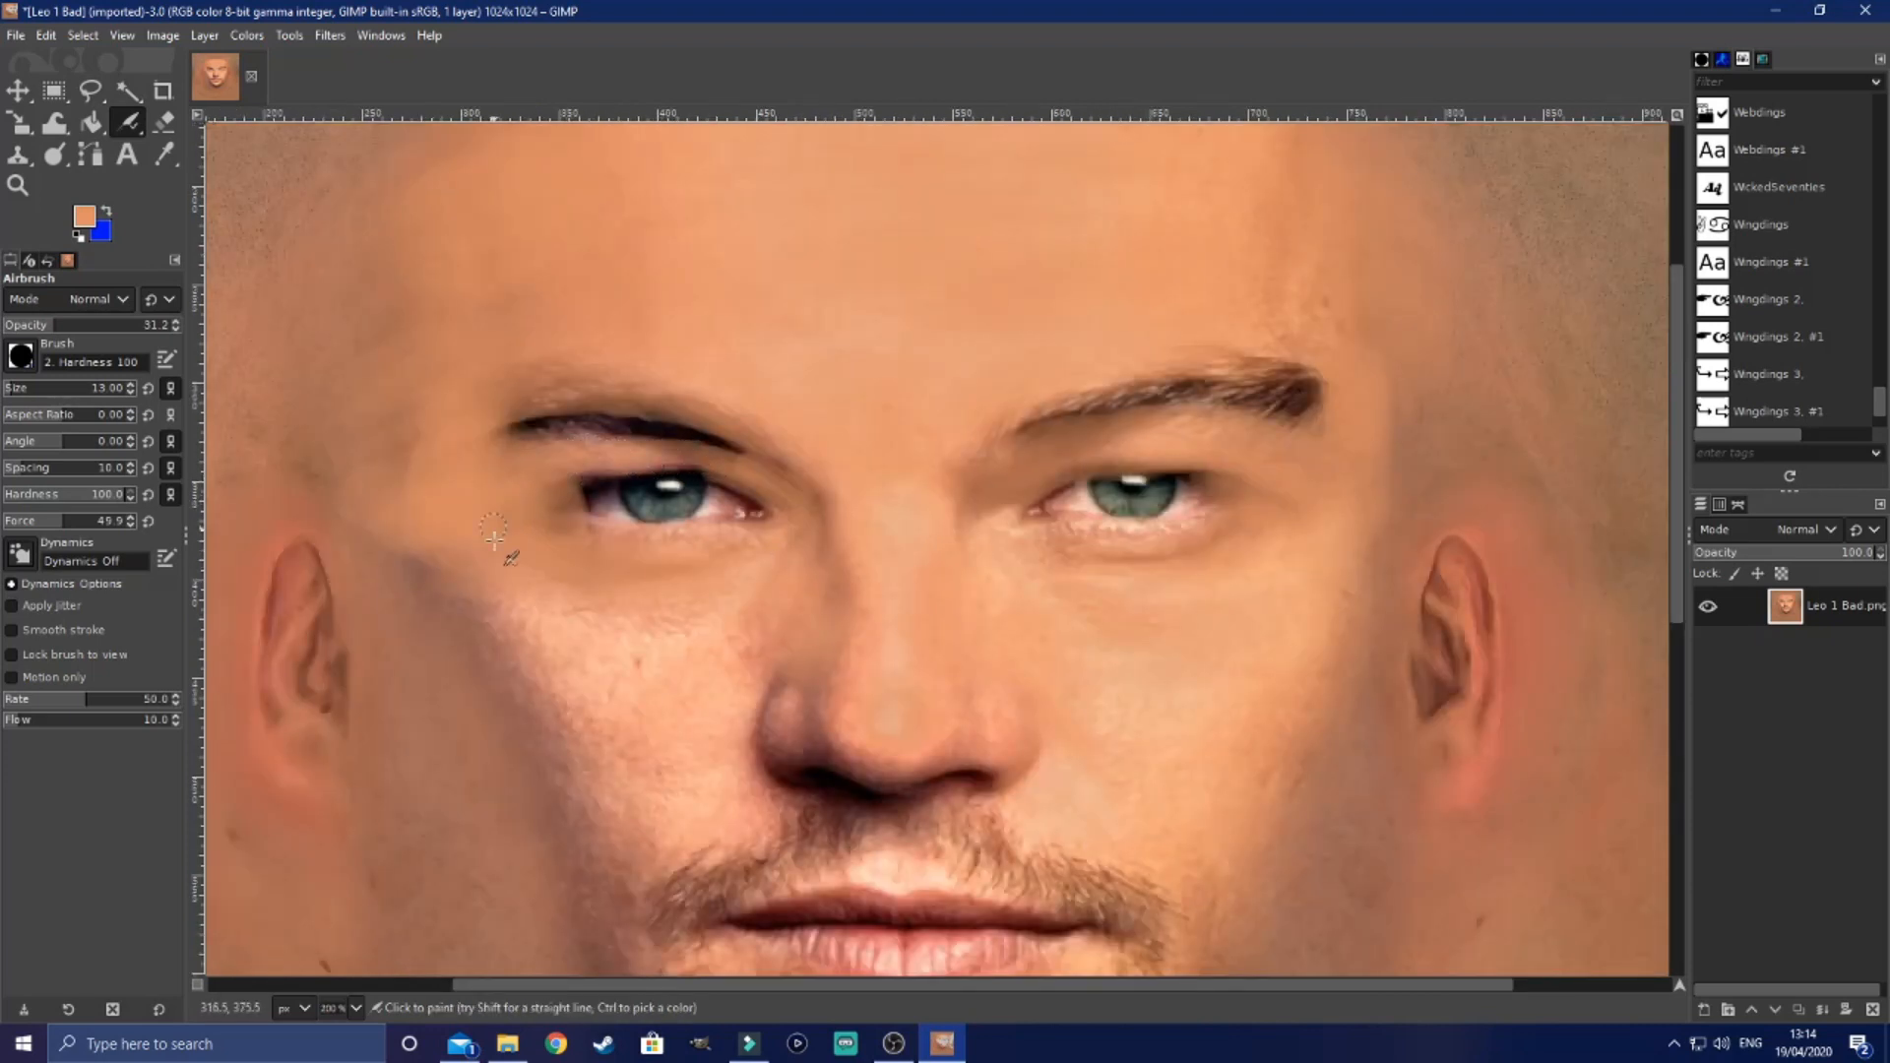
pyautogui.scroll(-2, 494, 537)
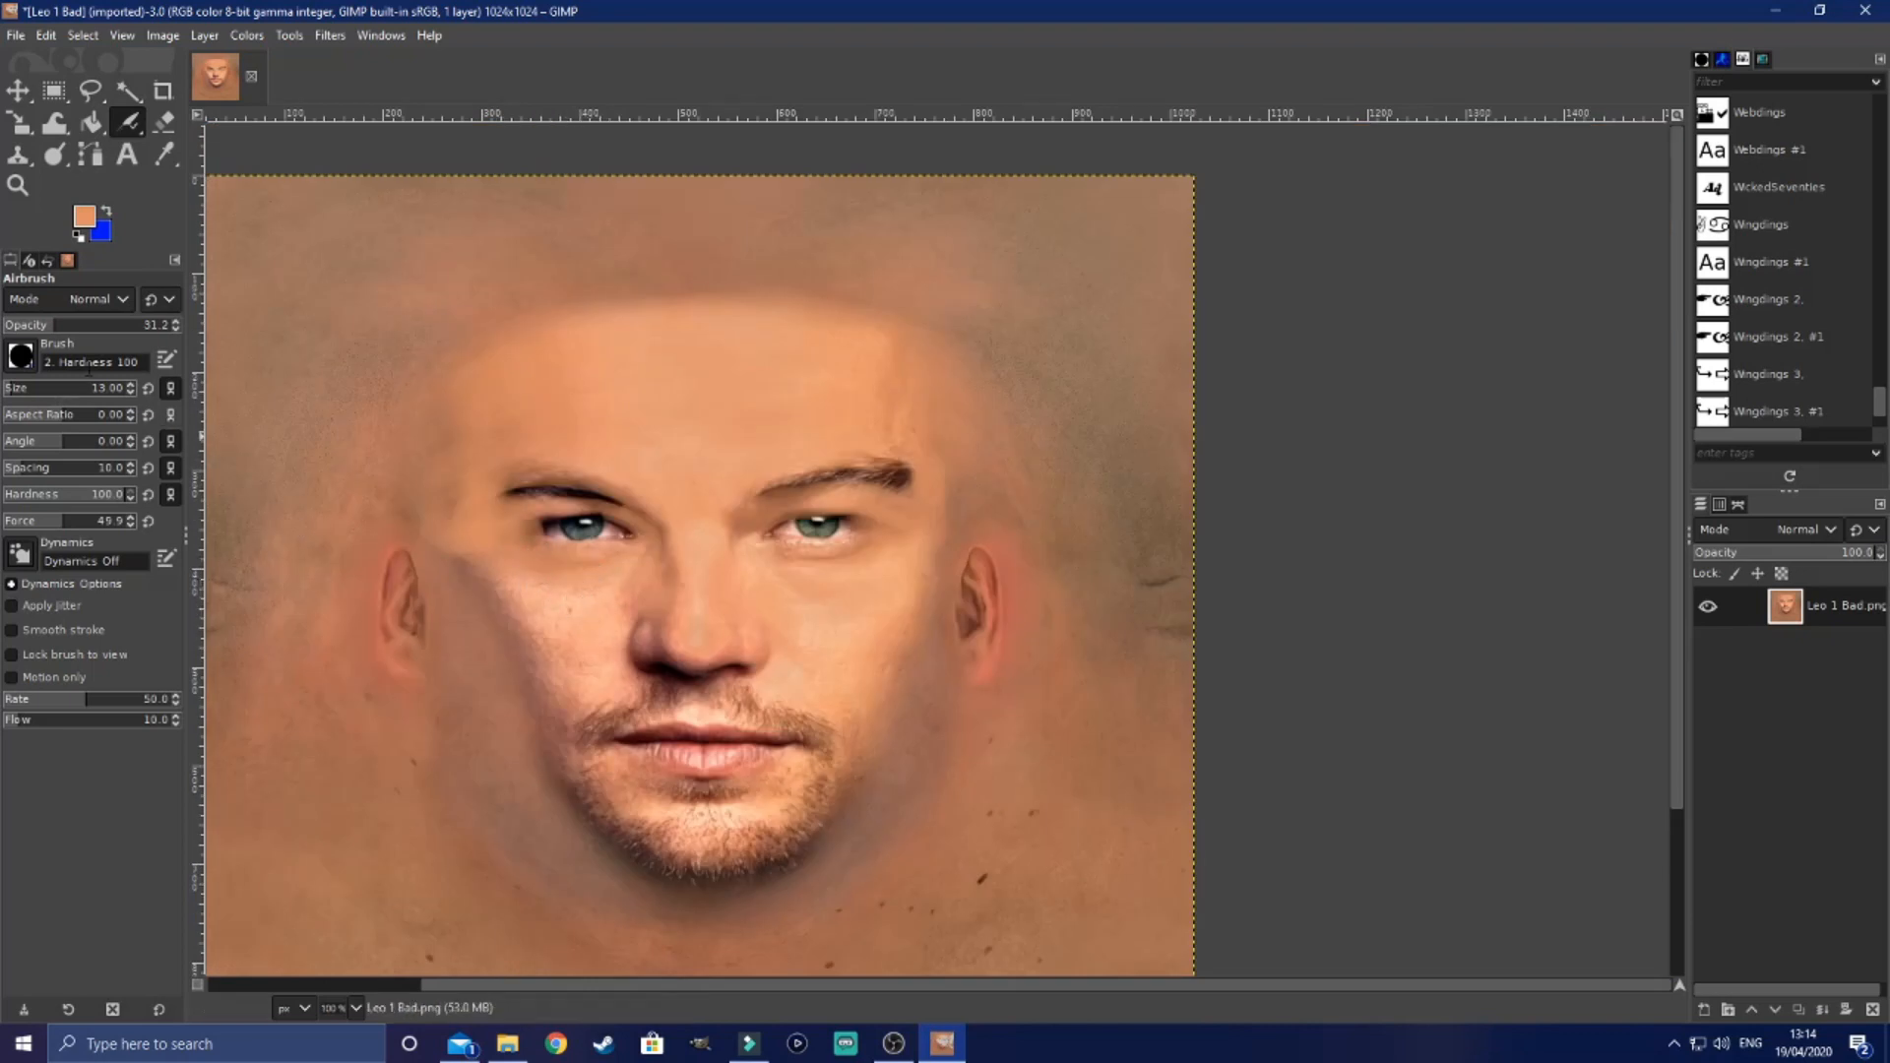
# Step: Increase the brush size to 67 and airbrush the left-hand cheek down to the jaw edge
pyautogui.click(27, 390)
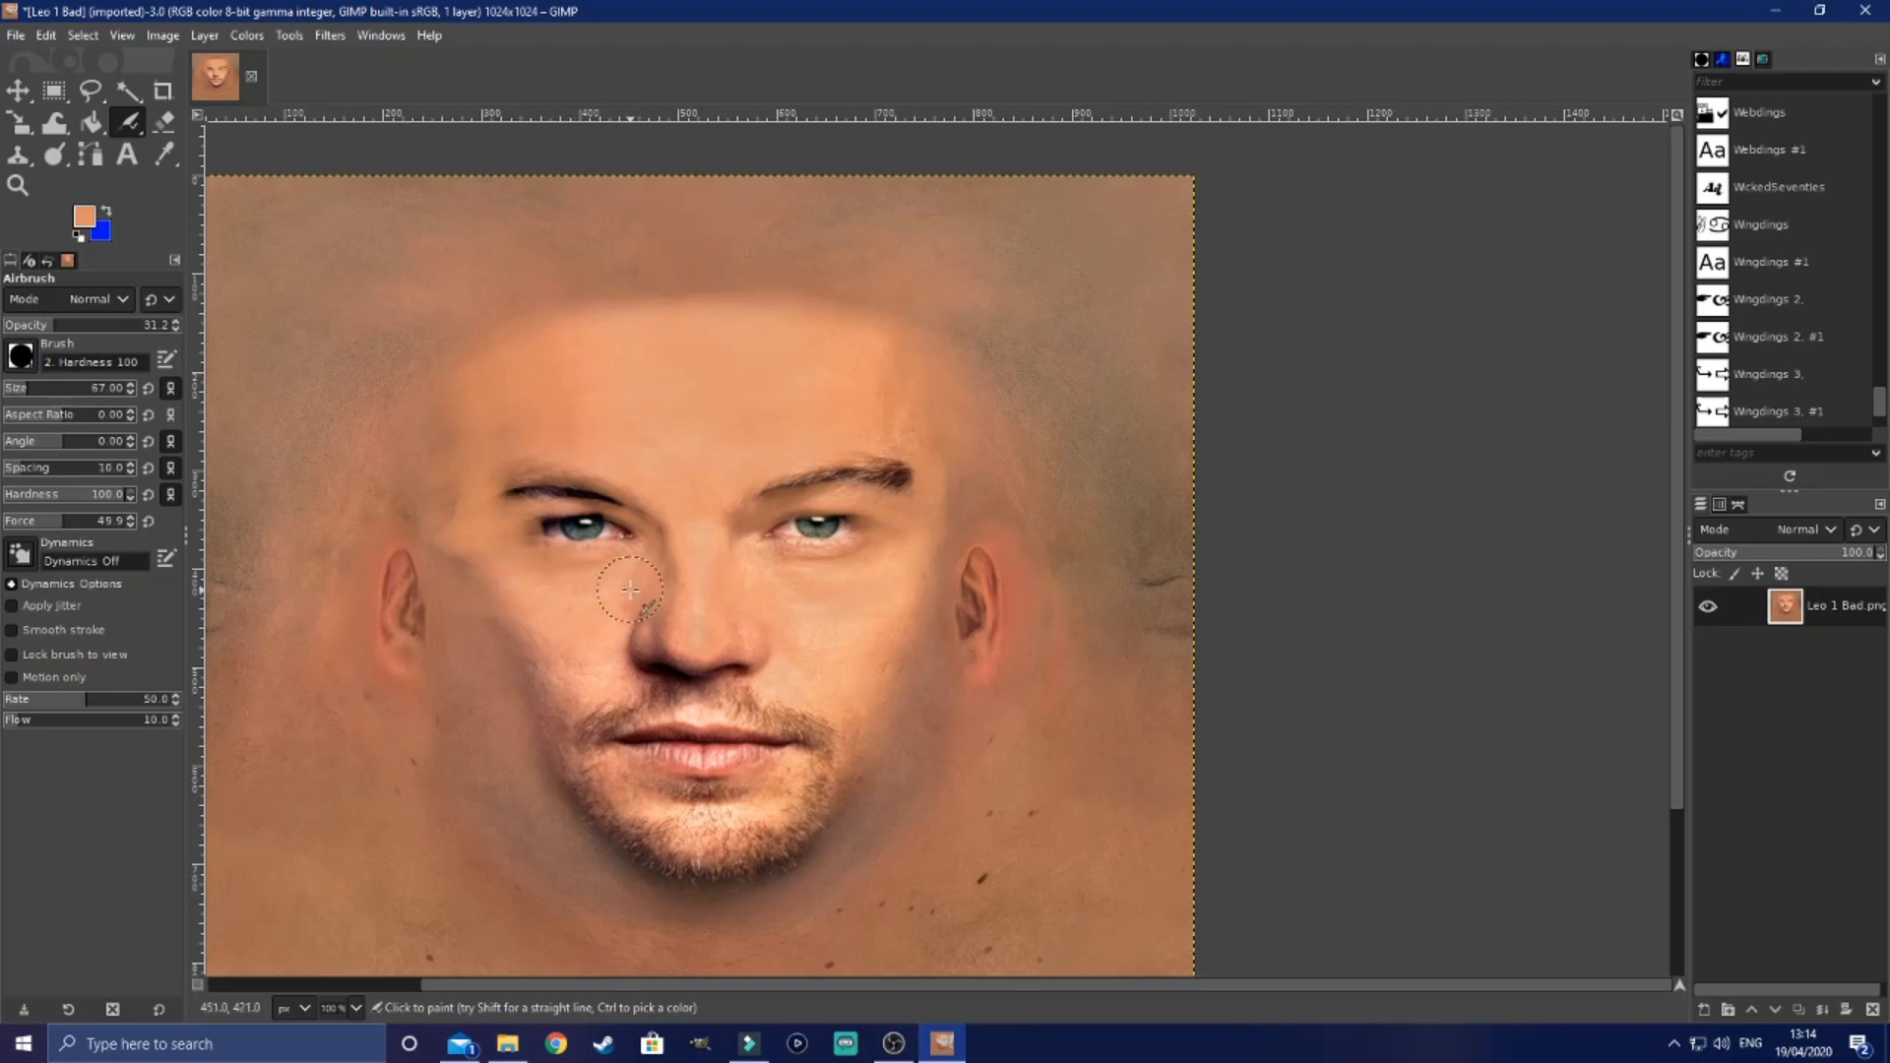
pyautogui.moveTo(545, 641)
pyautogui.mouseDown()
pyautogui.moveTo(594, 680)
pyautogui.moveTo(524, 678)
pyautogui.moveTo(562, 633)
pyautogui.moveTo(464, 615)
pyautogui.mouseUp()
pyautogui.scroll(-1, 817, 709)
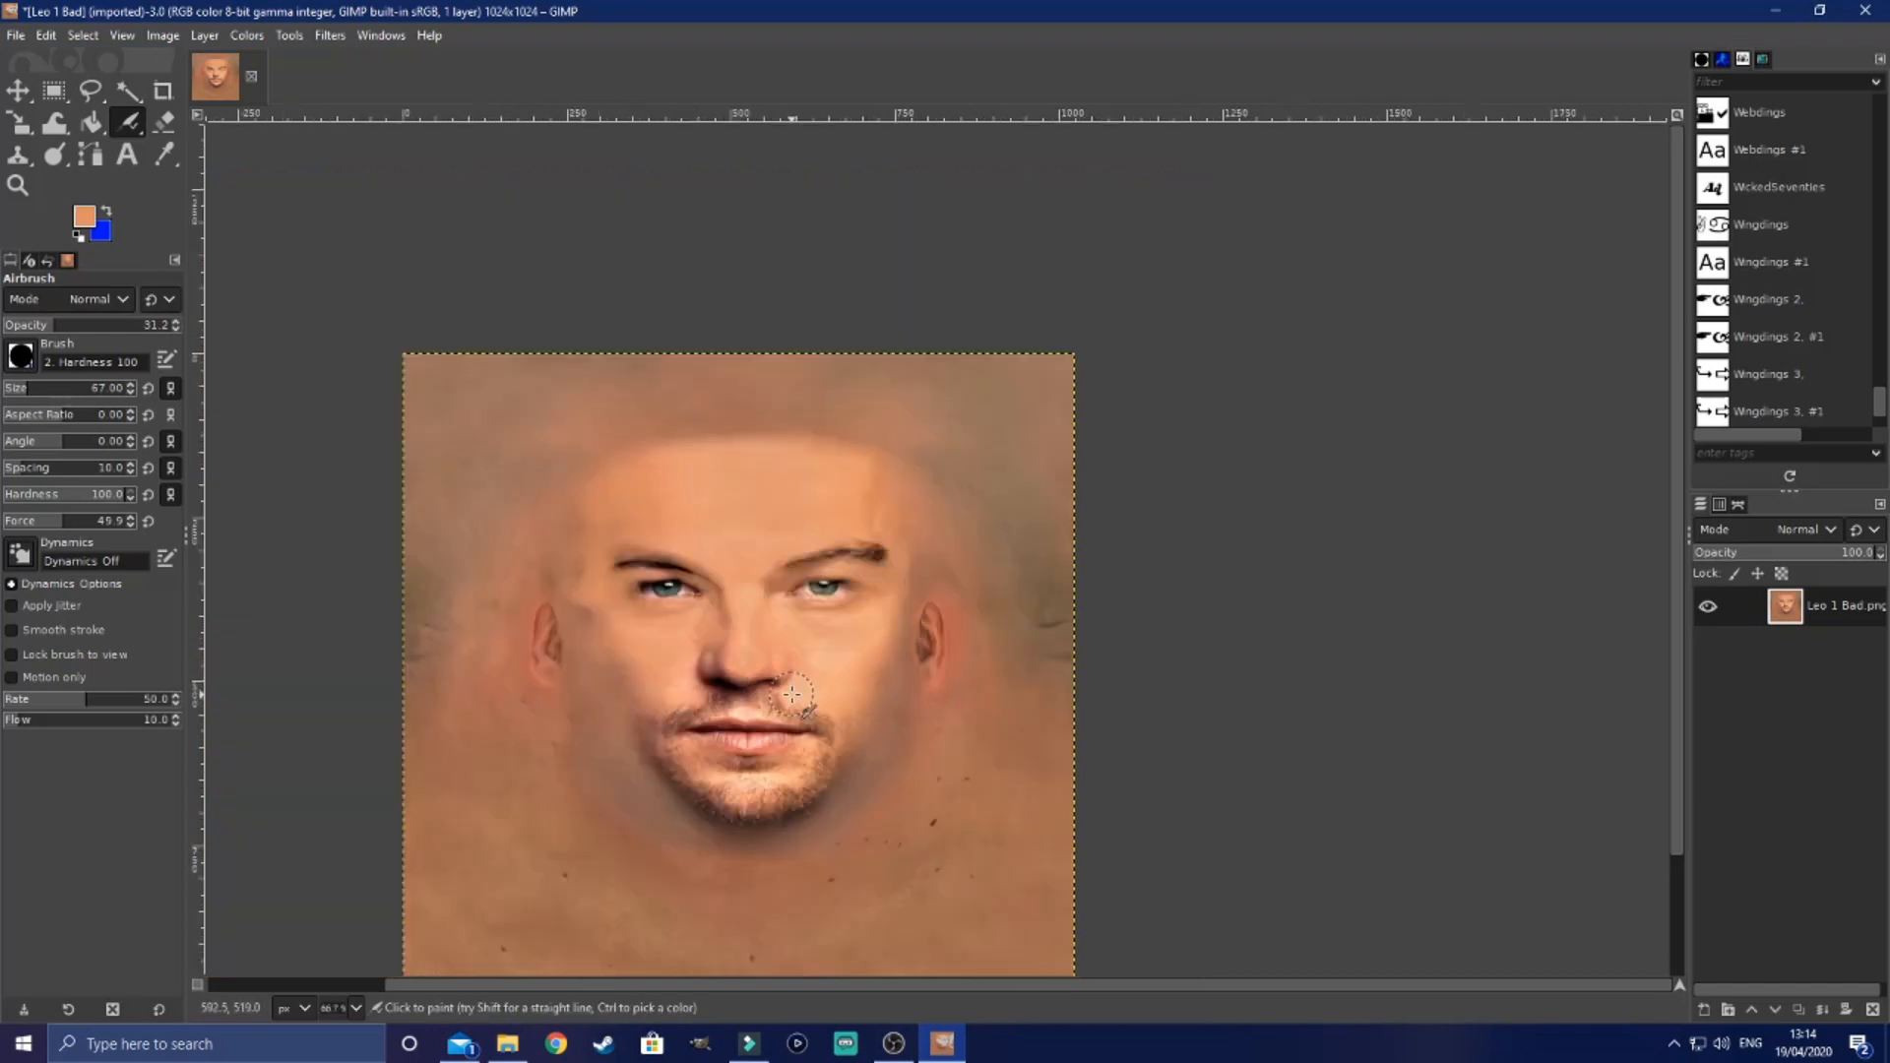
# Step: Set the brush size to 32 and airbrush over the dark shadow beneath the nose and the upper moustache
pyautogui.scroll(2, 793, 695)
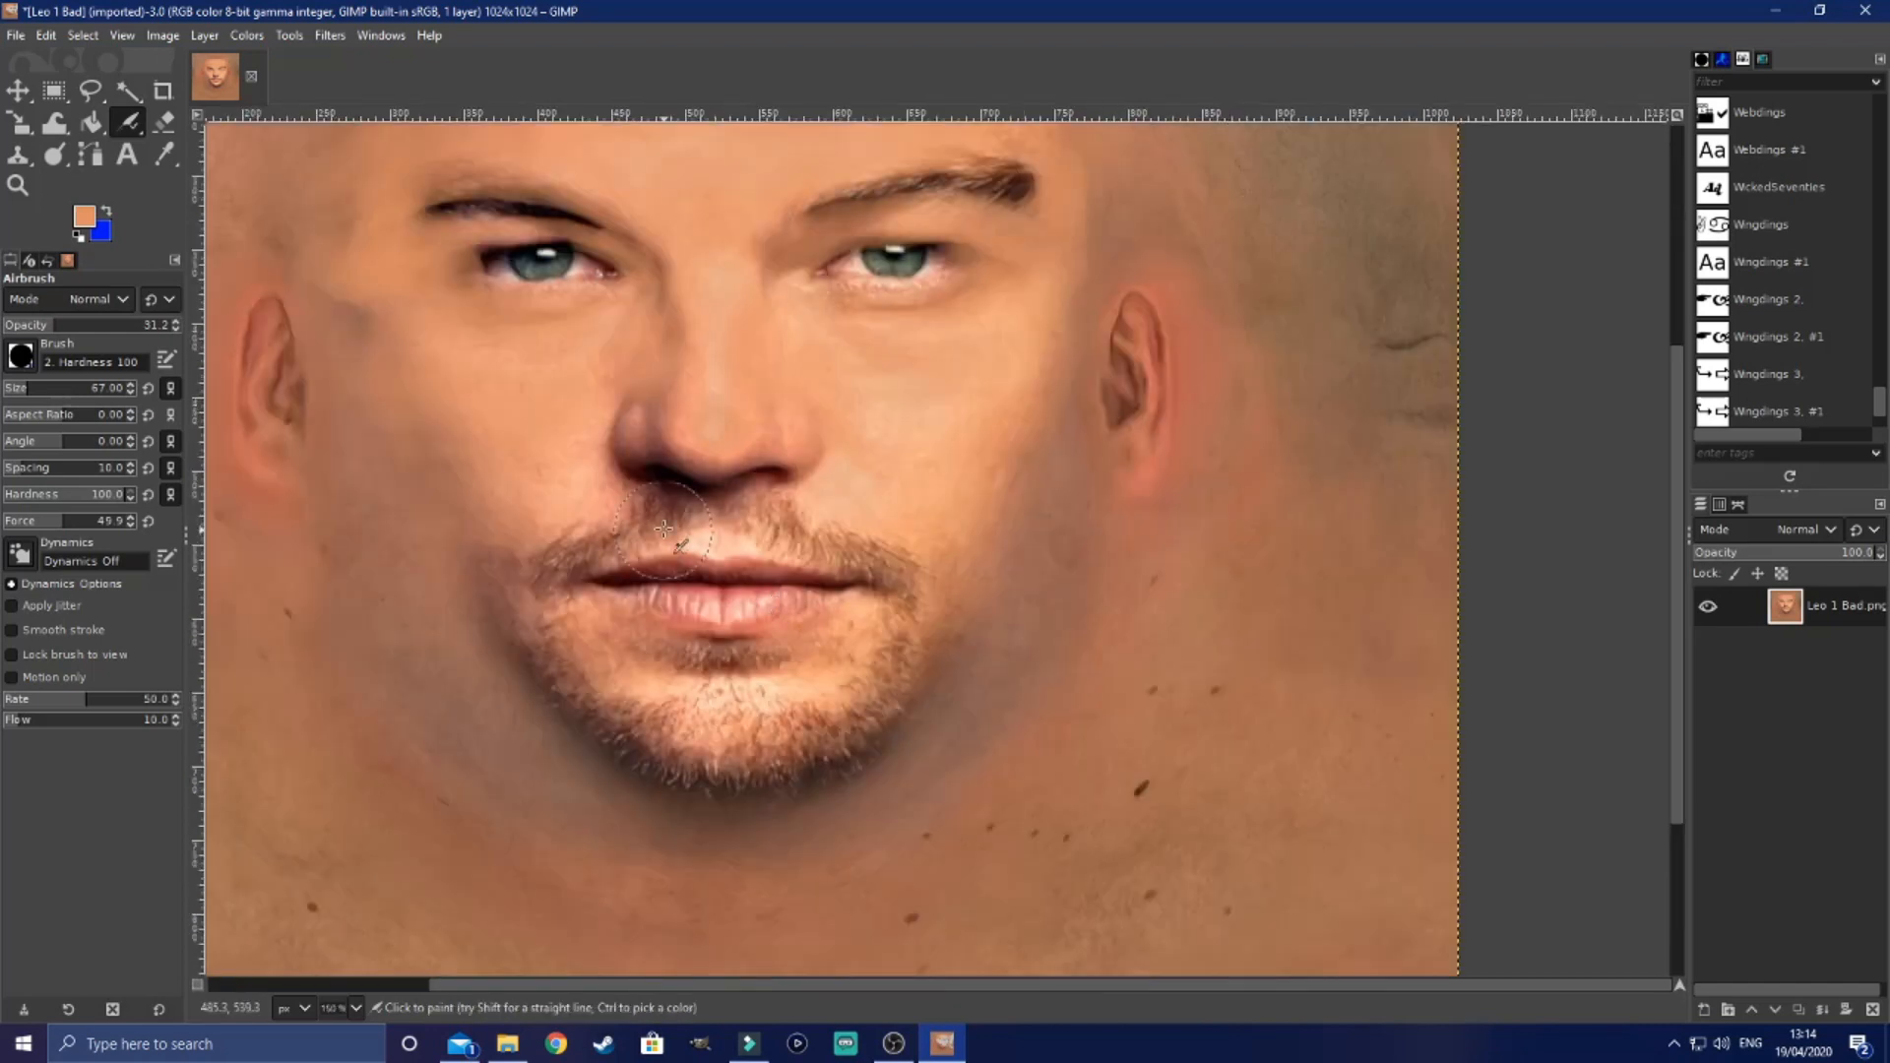
pyautogui.moveTo(648, 508)
pyautogui.mouseDown()
pyautogui.moveTo(700, 492)
pyautogui.moveTo(675, 515)
pyautogui.mouseUp()
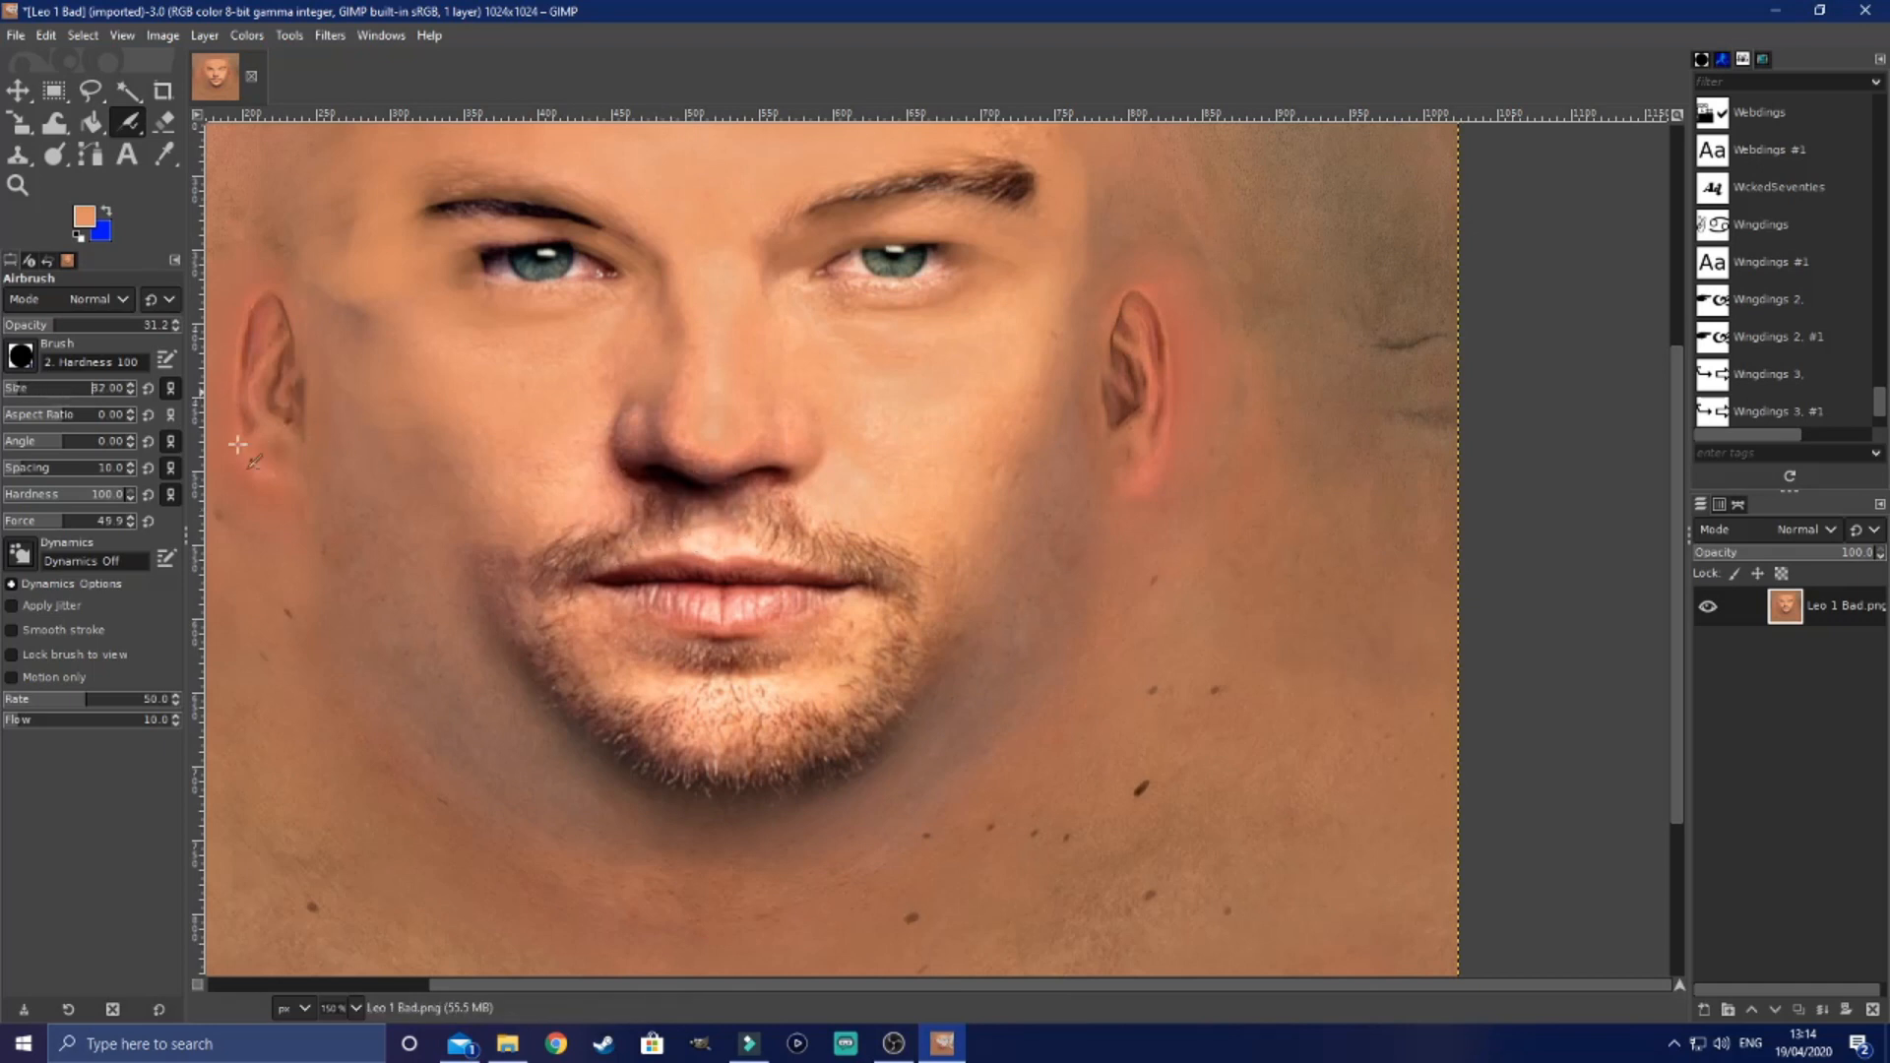
pyautogui.moveTo(622, 513)
pyautogui.mouseDown()
pyautogui.moveTo(720, 509)
pyautogui.moveTo(599, 504)
pyautogui.moveTo(659, 508)
pyautogui.moveTo(661, 482)
pyautogui.moveTo(775, 484)
pyautogui.mouseUp()
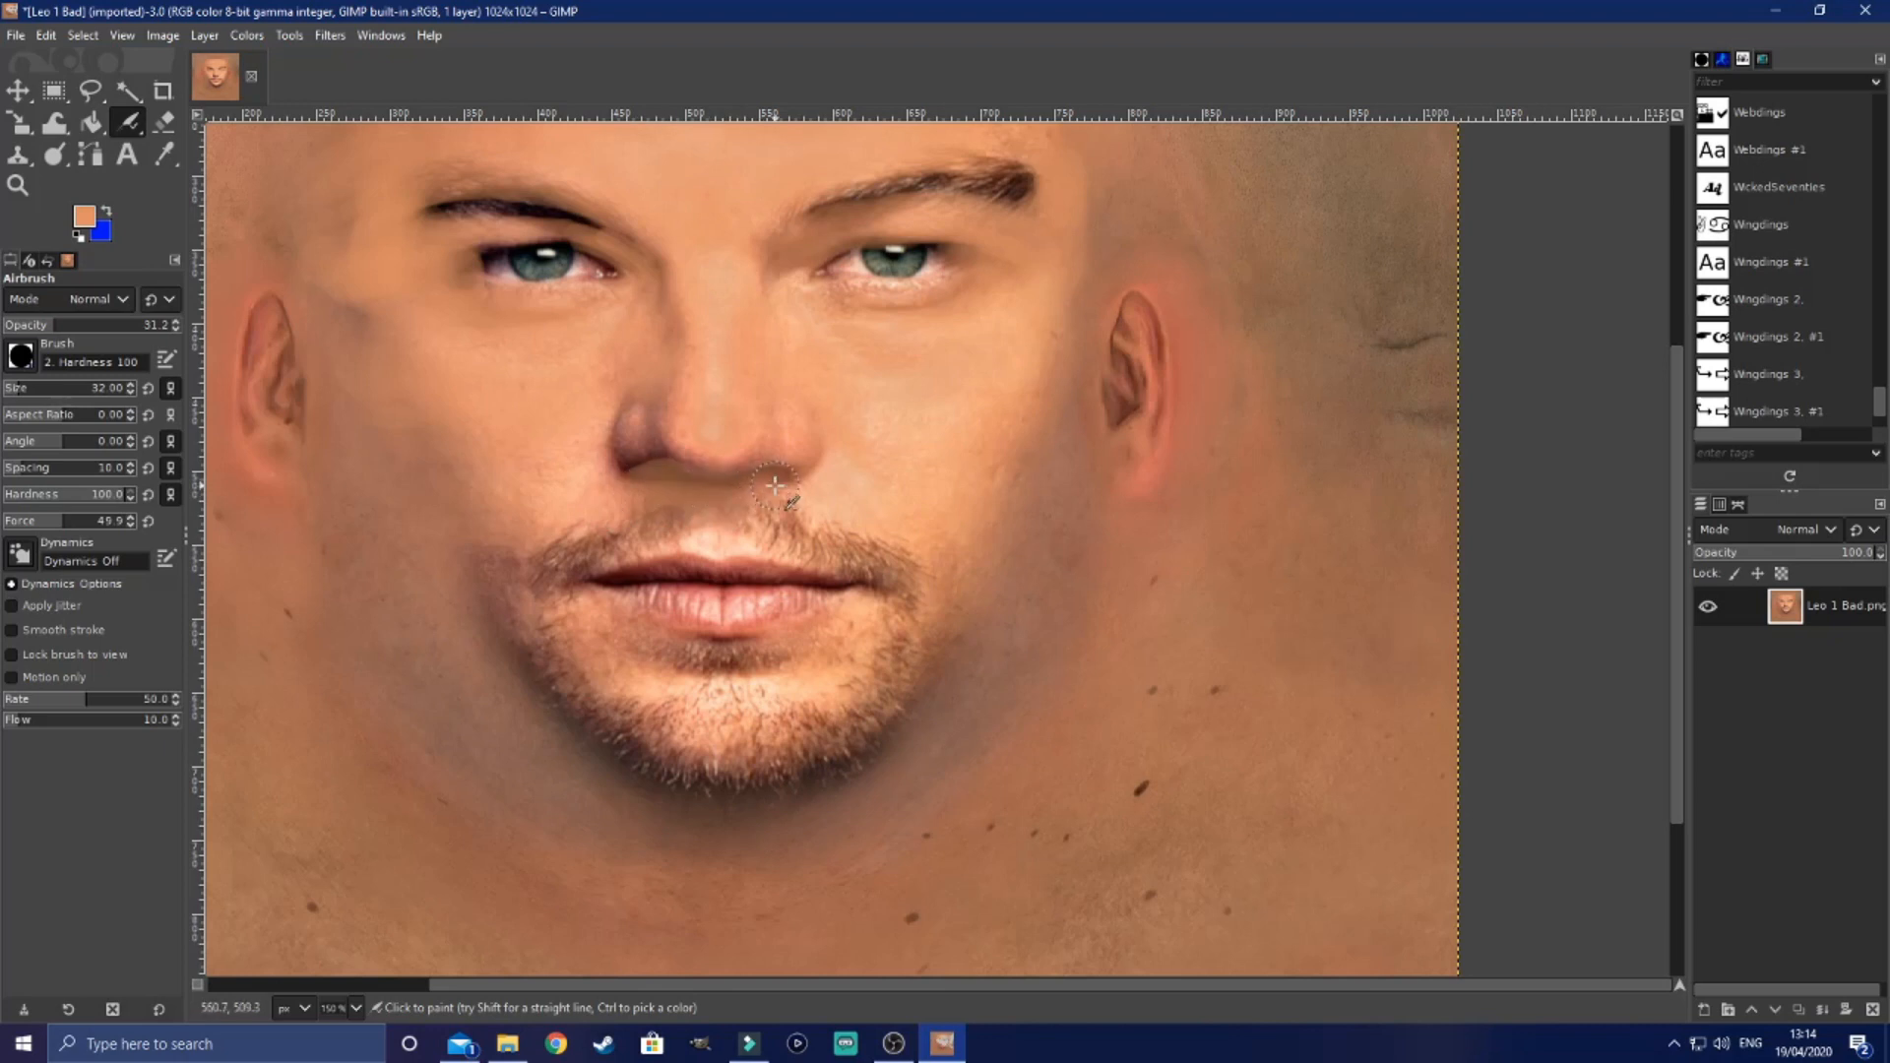
pyautogui.press('1')
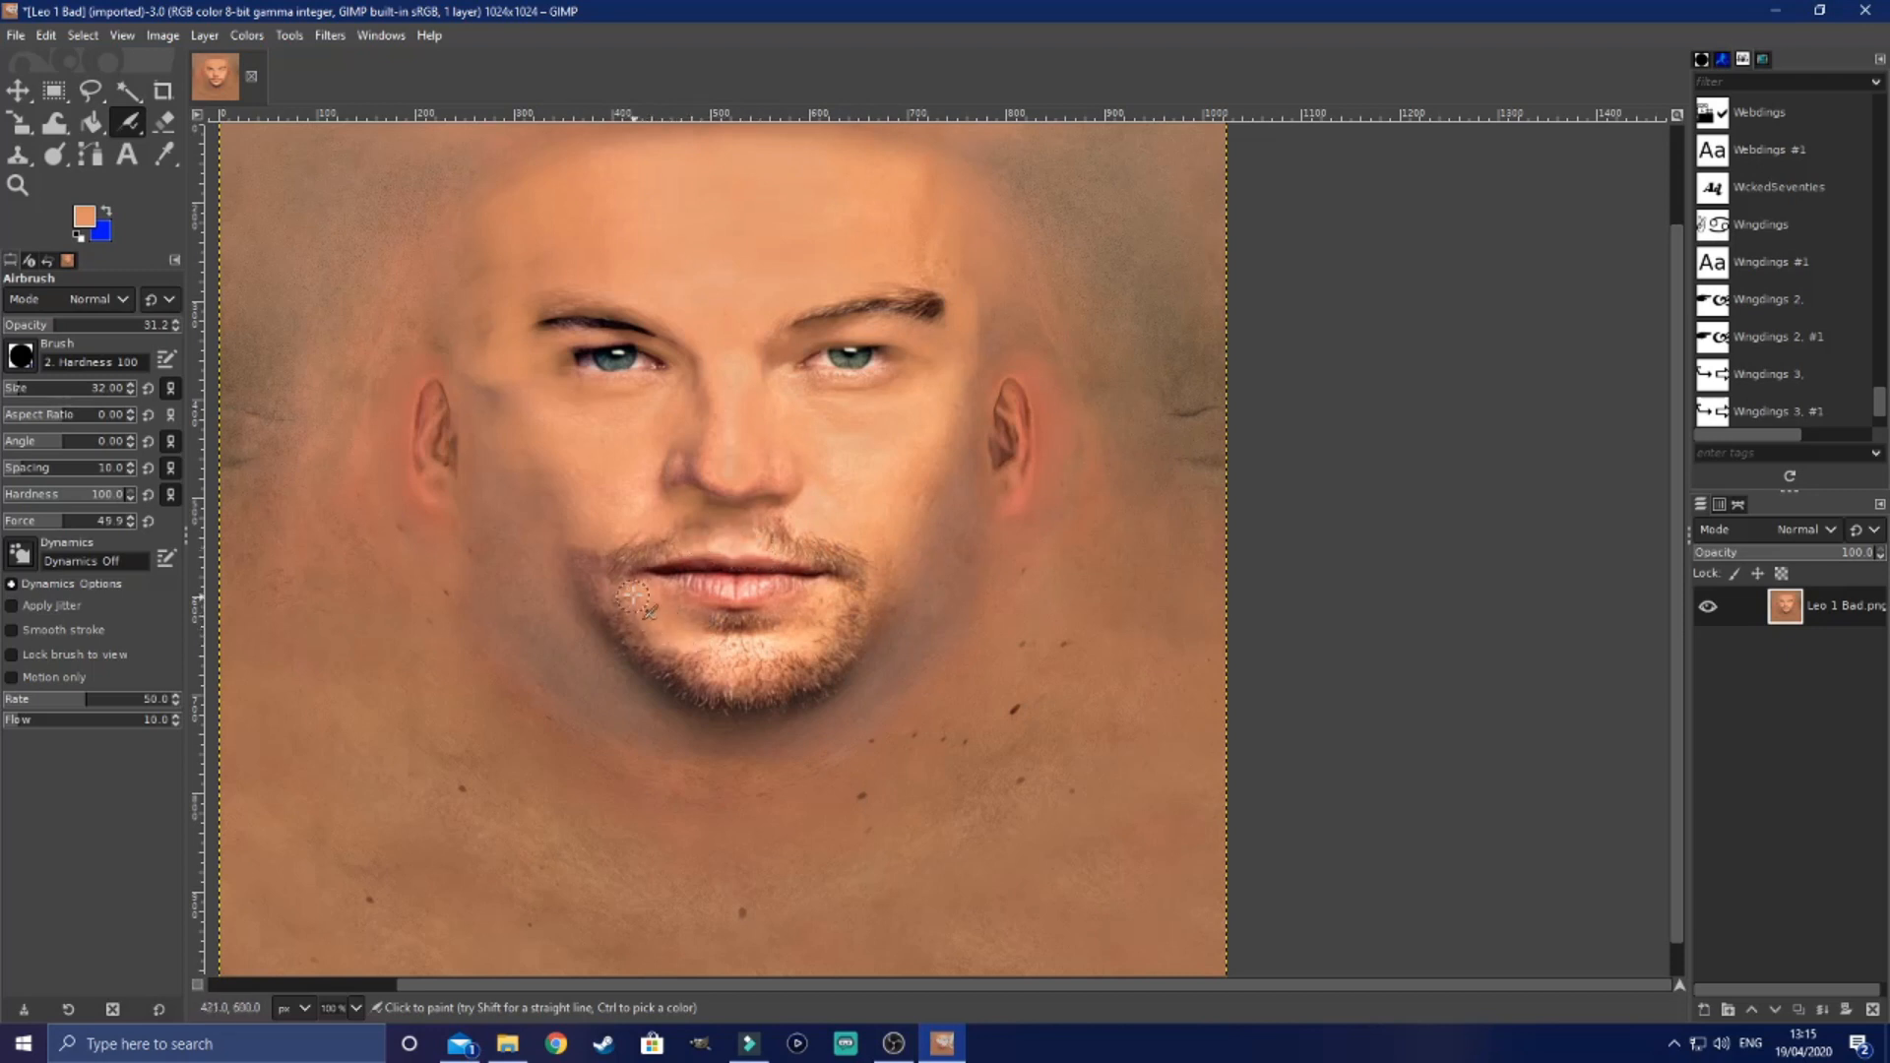
# Step: Airbrush over the beard stubble on both sides of the mouth and jaw and the shading along the right-hand cheek
pyautogui.moveTo(573, 567)
pyautogui.mouseDown()
pyautogui.moveTo(622, 658)
pyautogui.moveTo(607, 592)
pyautogui.moveTo(626, 611)
pyautogui.moveTo(592, 621)
pyautogui.moveTo(635, 664)
pyautogui.mouseUp()
pyautogui.moveTo(884, 644)
pyautogui.mouseDown()
pyautogui.moveTo(911, 630)
pyautogui.moveTo(856, 606)
pyautogui.moveTo(935, 591)
pyautogui.moveTo(923, 559)
pyautogui.moveTo(942, 528)
pyautogui.moveTo(928, 544)
pyautogui.mouseUp()
pyautogui.moveTo(805, 686)
pyautogui.mouseDown()
pyautogui.moveTo(820, 616)
pyautogui.moveTo(816, 639)
pyautogui.moveTo(775, 648)
pyautogui.moveTo(686, 645)
pyautogui.moveTo(700, 638)
pyautogui.moveTo(631, 599)
pyautogui.moveTo(656, 605)
pyautogui.moveTo(617, 599)
pyautogui.moveTo(640, 593)
pyautogui.moveTo(662, 635)
pyautogui.moveTo(840, 597)
pyautogui.moveTo(787, 628)
pyautogui.moveTo(780, 661)
pyautogui.moveTo(637, 648)
pyautogui.moveTo(684, 647)
pyautogui.moveTo(629, 636)
pyautogui.moveTo(669, 636)
pyautogui.moveTo(608, 617)
pyautogui.moveTo(621, 598)
pyautogui.moveTo(603, 655)
pyautogui.mouseUp()
pyautogui.moveTo(870, 676)
pyautogui.mouseDown()
pyautogui.moveTo(890, 647)
pyautogui.moveTo(871, 649)
pyautogui.moveTo(906, 633)
pyautogui.moveTo(871, 642)
pyautogui.mouseUp()
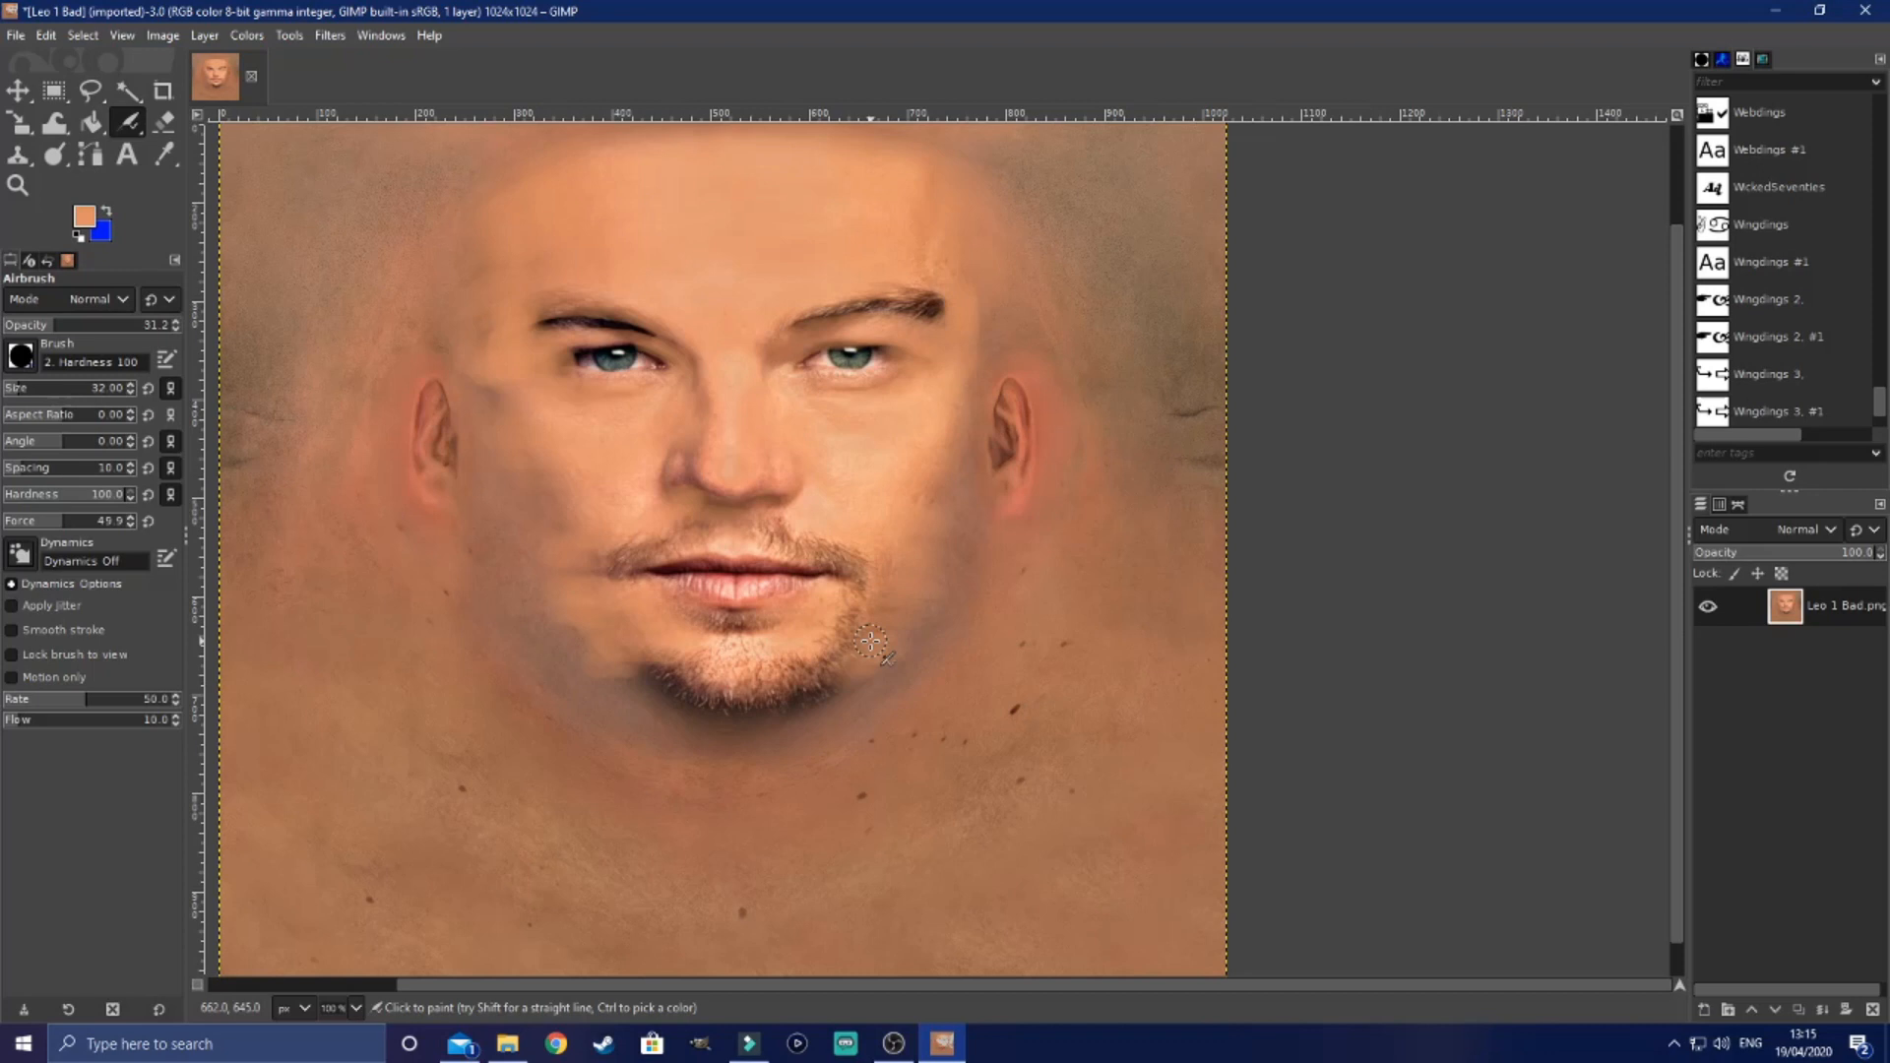
pyautogui.moveTo(870, 640)
pyautogui.mouseDown()
pyautogui.moveTo(909, 601)
pyautogui.moveTo(877, 593)
pyautogui.moveTo(899, 615)
pyautogui.moveTo(901, 595)
pyautogui.moveTo(905, 626)
pyautogui.moveTo(877, 677)
pyautogui.moveTo(842, 687)
pyautogui.moveTo(906, 656)
pyautogui.moveTo(893, 619)
pyautogui.mouseUp()
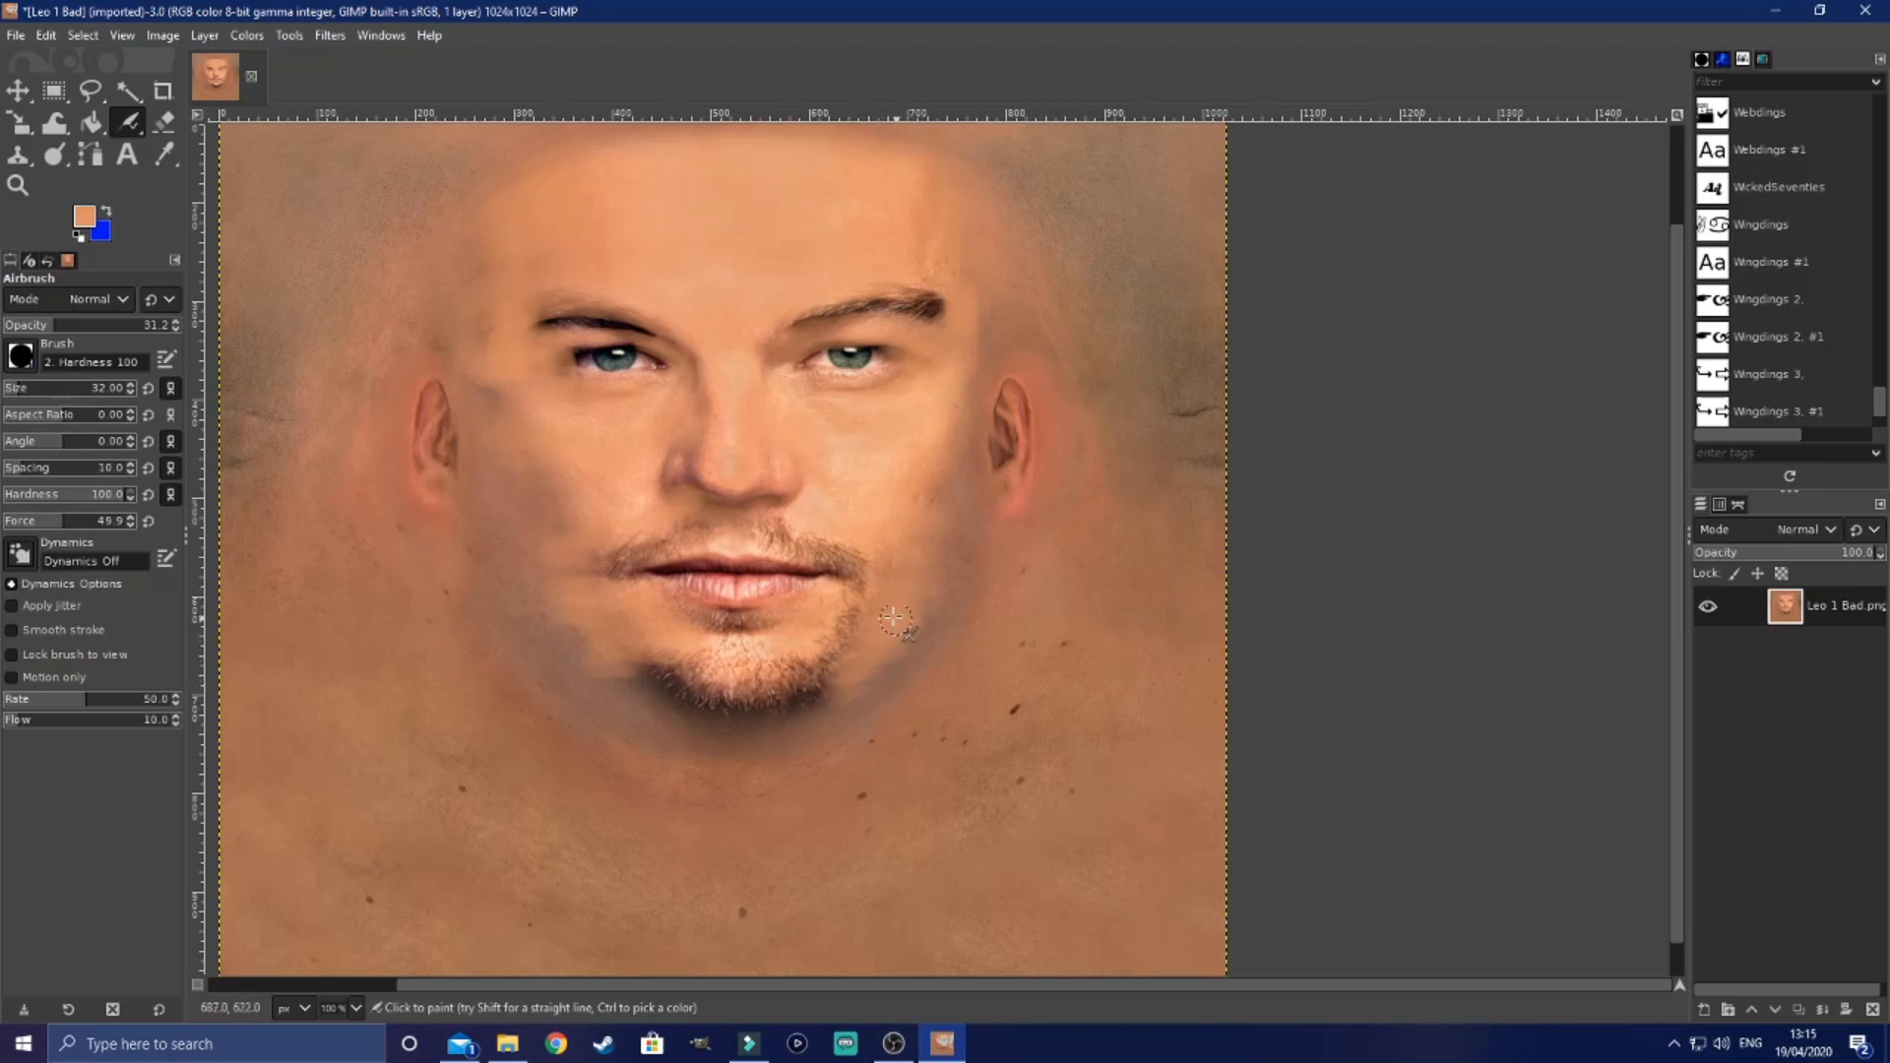
pyautogui.moveTo(654, 718)
pyautogui.mouseDown()
pyautogui.moveTo(629, 685)
pyautogui.moveTo(657, 693)
pyautogui.moveTo(647, 648)
pyautogui.moveTo(594, 614)
pyautogui.moveTo(648, 607)
pyautogui.moveTo(563, 586)
pyautogui.moveTo(597, 569)
pyautogui.moveTo(571, 573)
pyautogui.moveTo(588, 574)
pyautogui.moveTo(590, 529)
pyautogui.moveTo(530, 527)
pyautogui.moveTo(590, 506)
pyautogui.moveTo(525, 484)
pyautogui.moveTo(579, 470)
pyautogui.mouseUp()
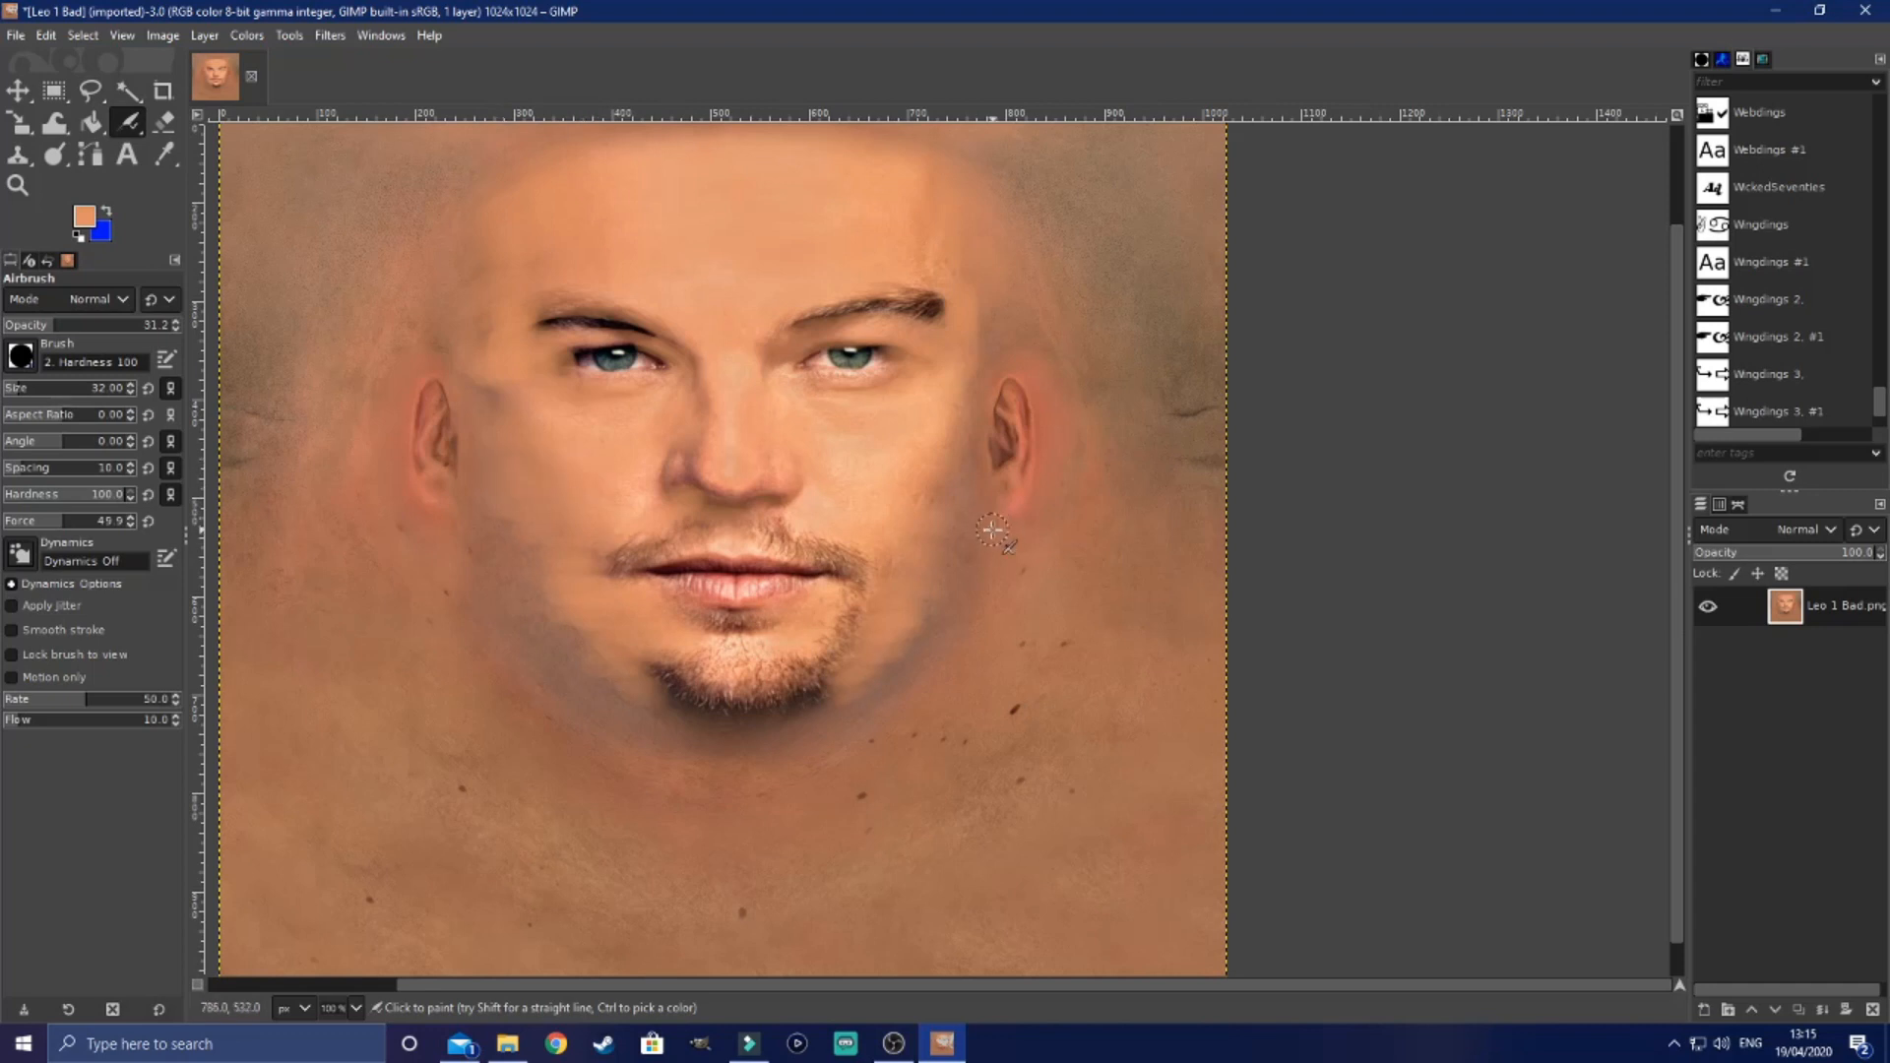
pyautogui.moveTo(958, 502)
pyautogui.mouseDown()
pyautogui.moveTo(916, 501)
pyautogui.moveTo(951, 443)
pyautogui.mouseUp()
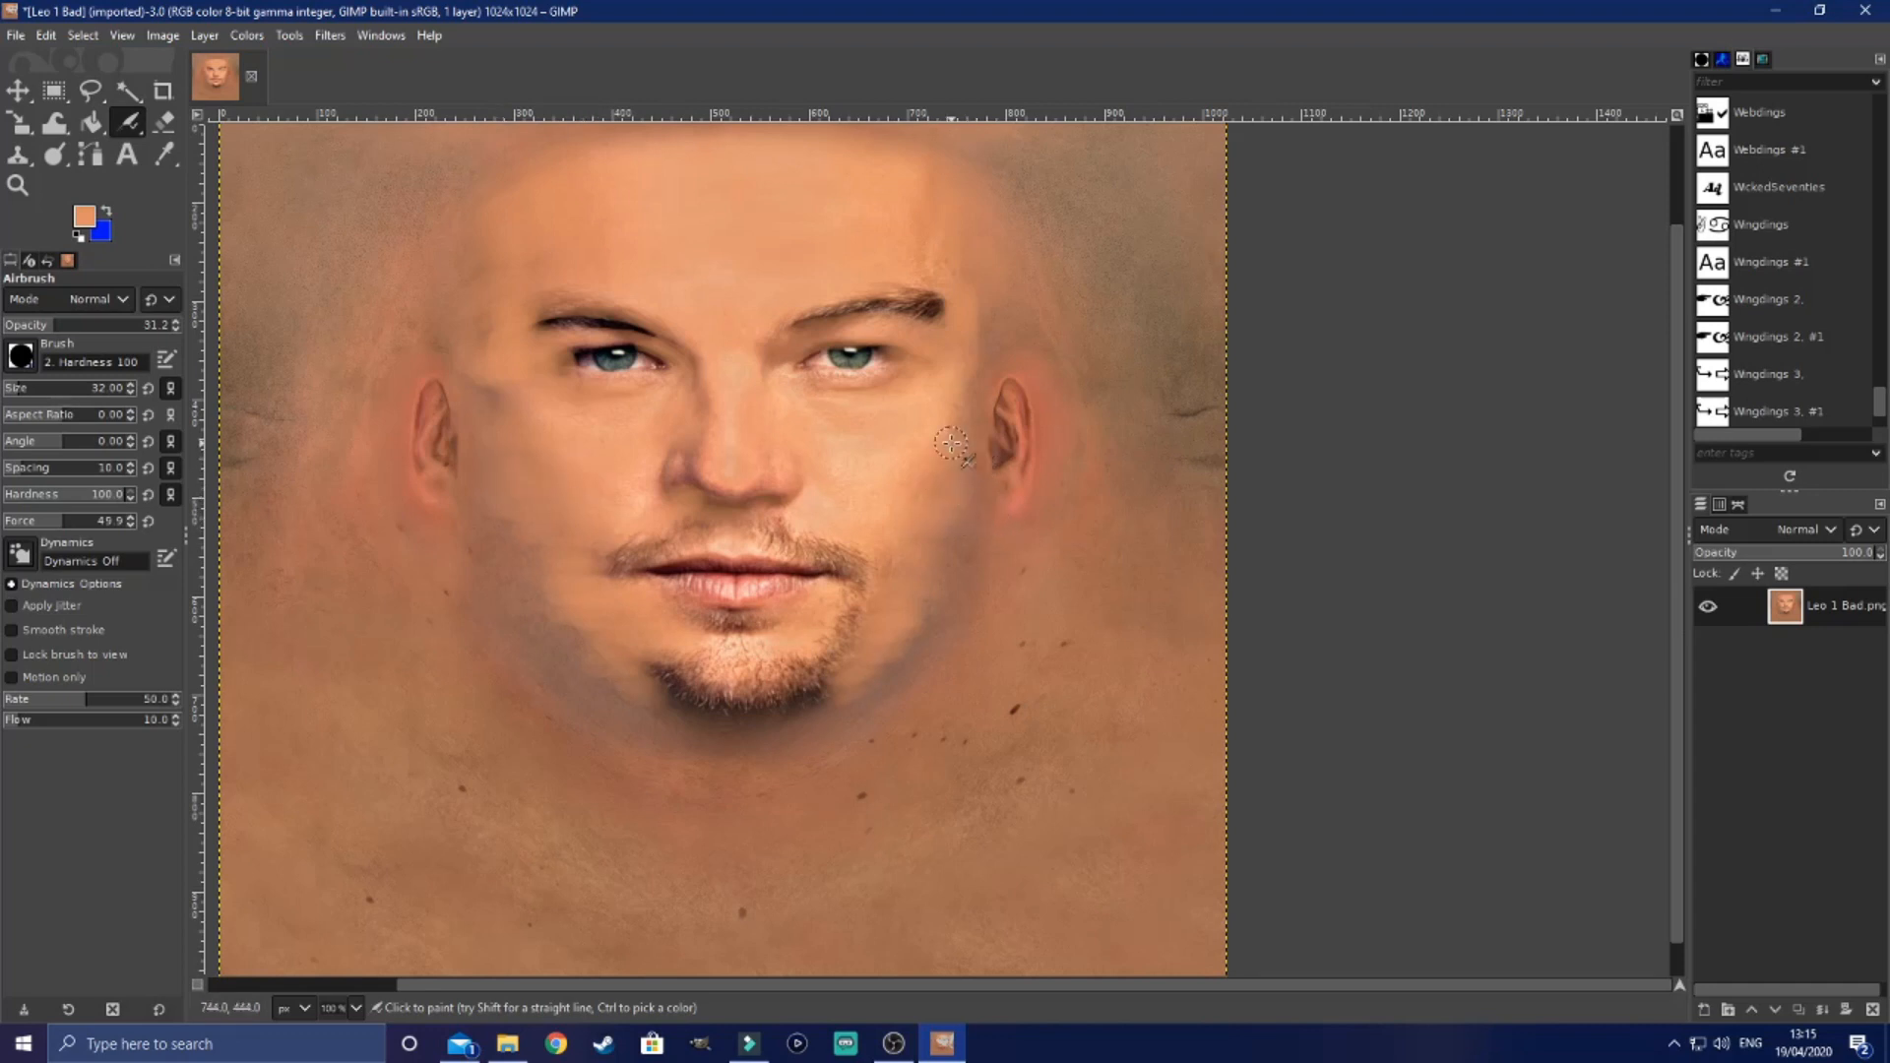
# Step: Increase the brush size to 117 and airbrush the right-hand ear, outer cheek and jaw edge
pyautogui.moveTo(39, 395); pyautogui.dragTo(44, 394)
pyautogui.moveTo(1013, 440)
pyautogui.mouseDown()
pyautogui.moveTo(1002, 497)
pyautogui.moveTo(945, 539)
pyautogui.moveTo(901, 659)
pyautogui.moveTo(916, 694)
pyautogui.mouseUp()
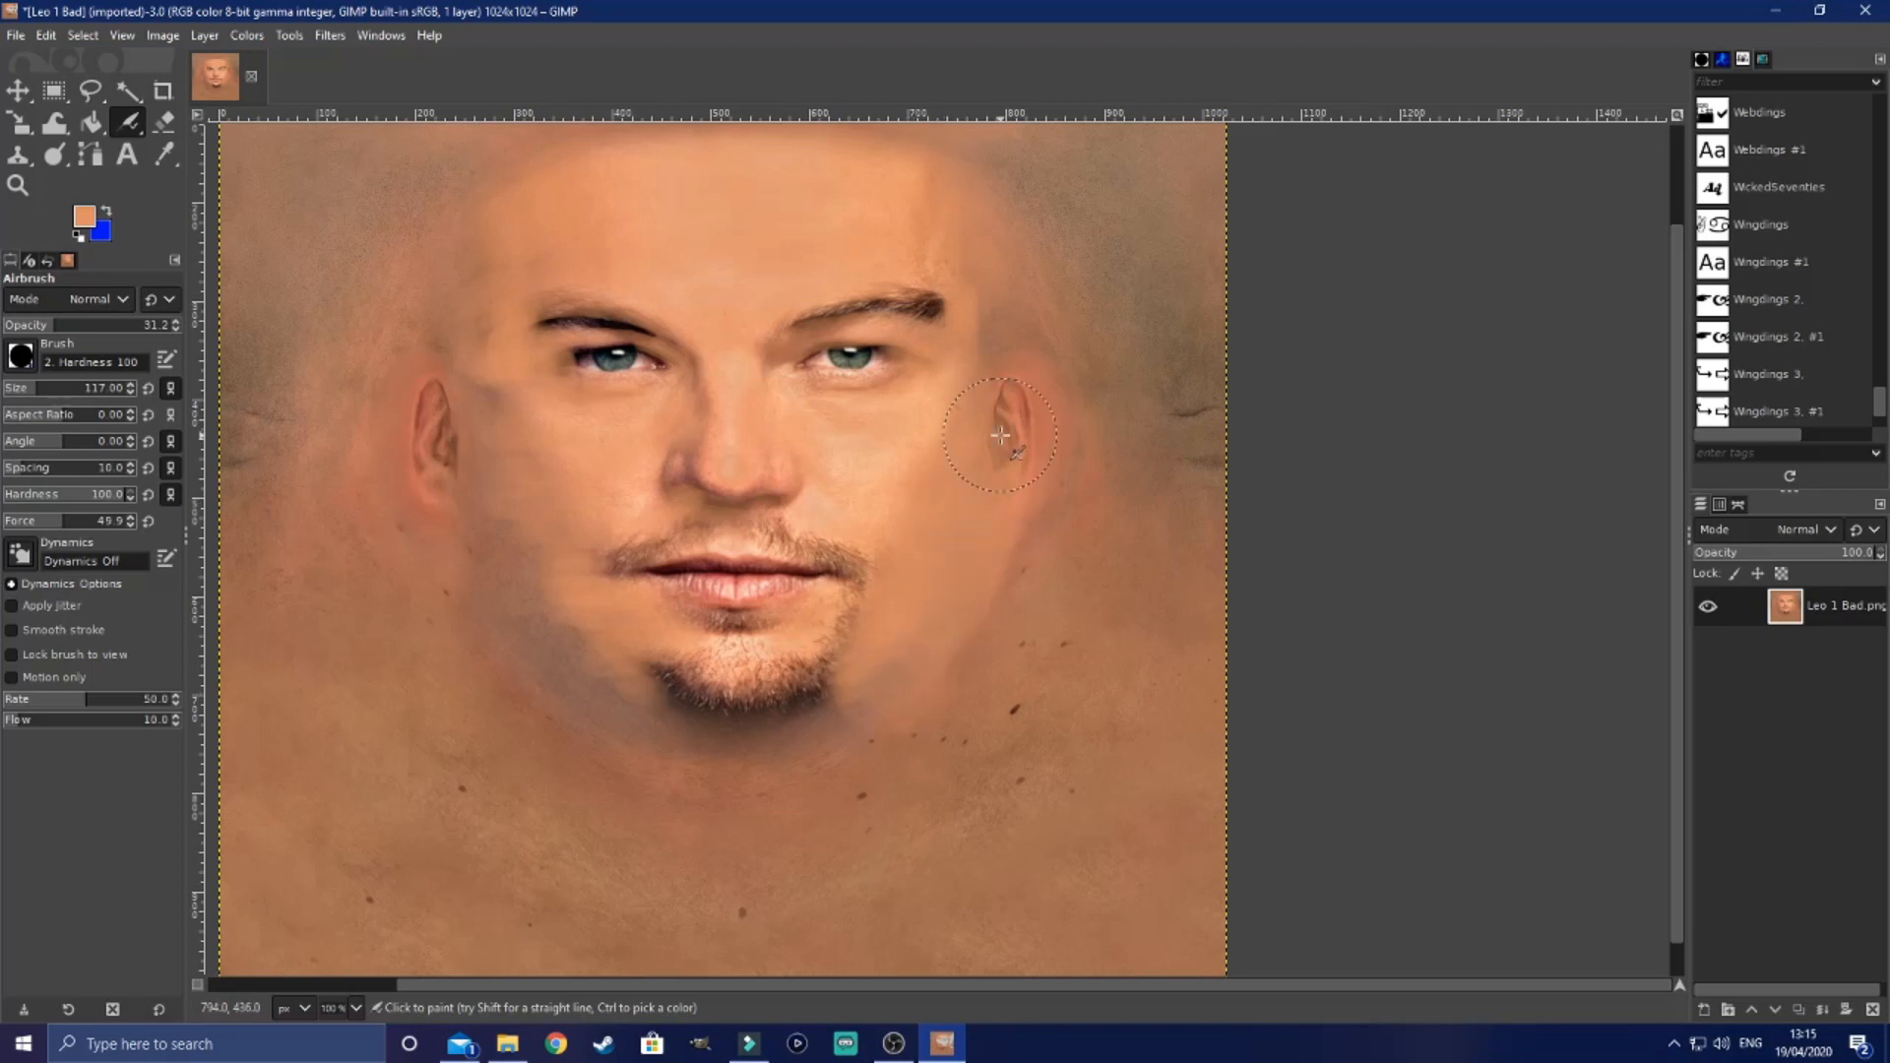
pyautogui.keyDown('ctrl'); pyautogui.scroll(-1, 989, 394); pyautogui.keyUp('ctrl')
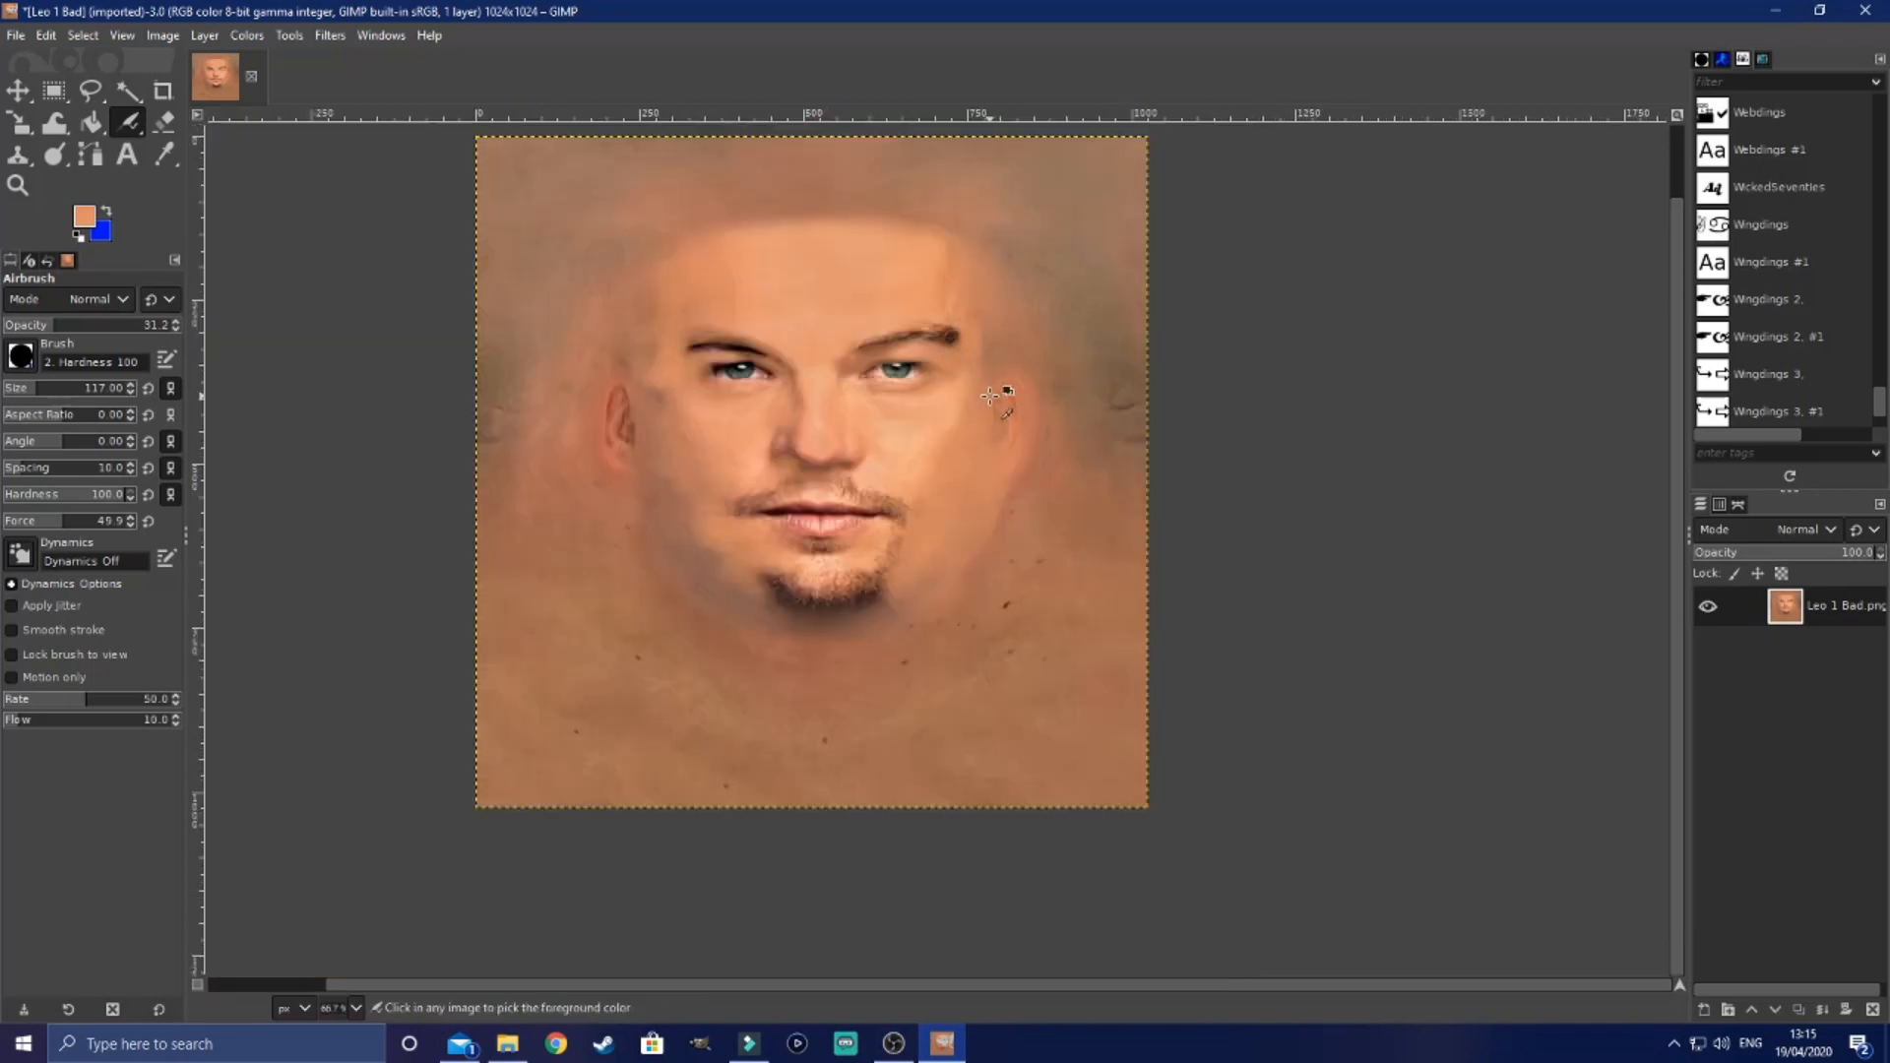
pyautogui.keyDown('ctrl'); pyautogui.scroll(-1, 989, 394); pyautogui.keyUp('ctrl')
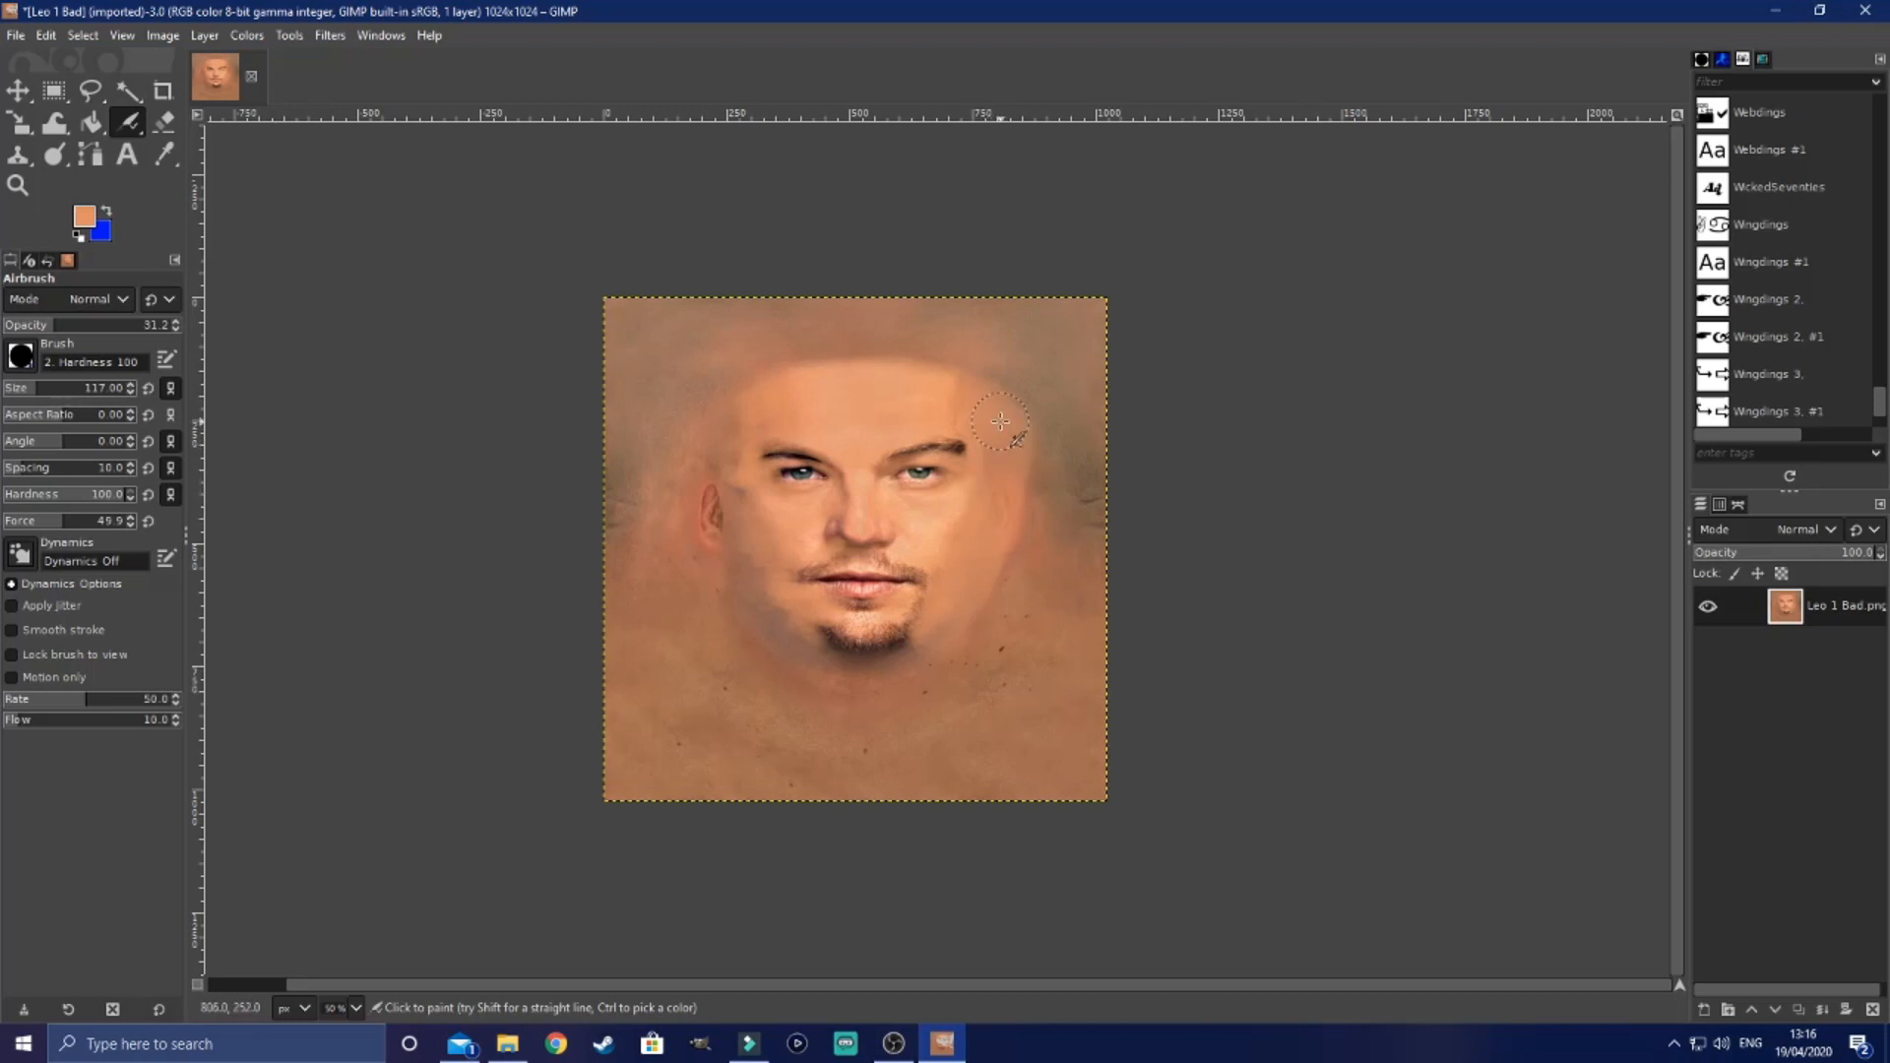
pyautogui.moveTo(995, 485); pyautogui.dragTo(947, 627)
# Step: Airbrush the left-hand cheek and jaw, the lower edge of the chin beard, and the left-hand ear and temple
pyautogui.scroll(3, 925, 645)
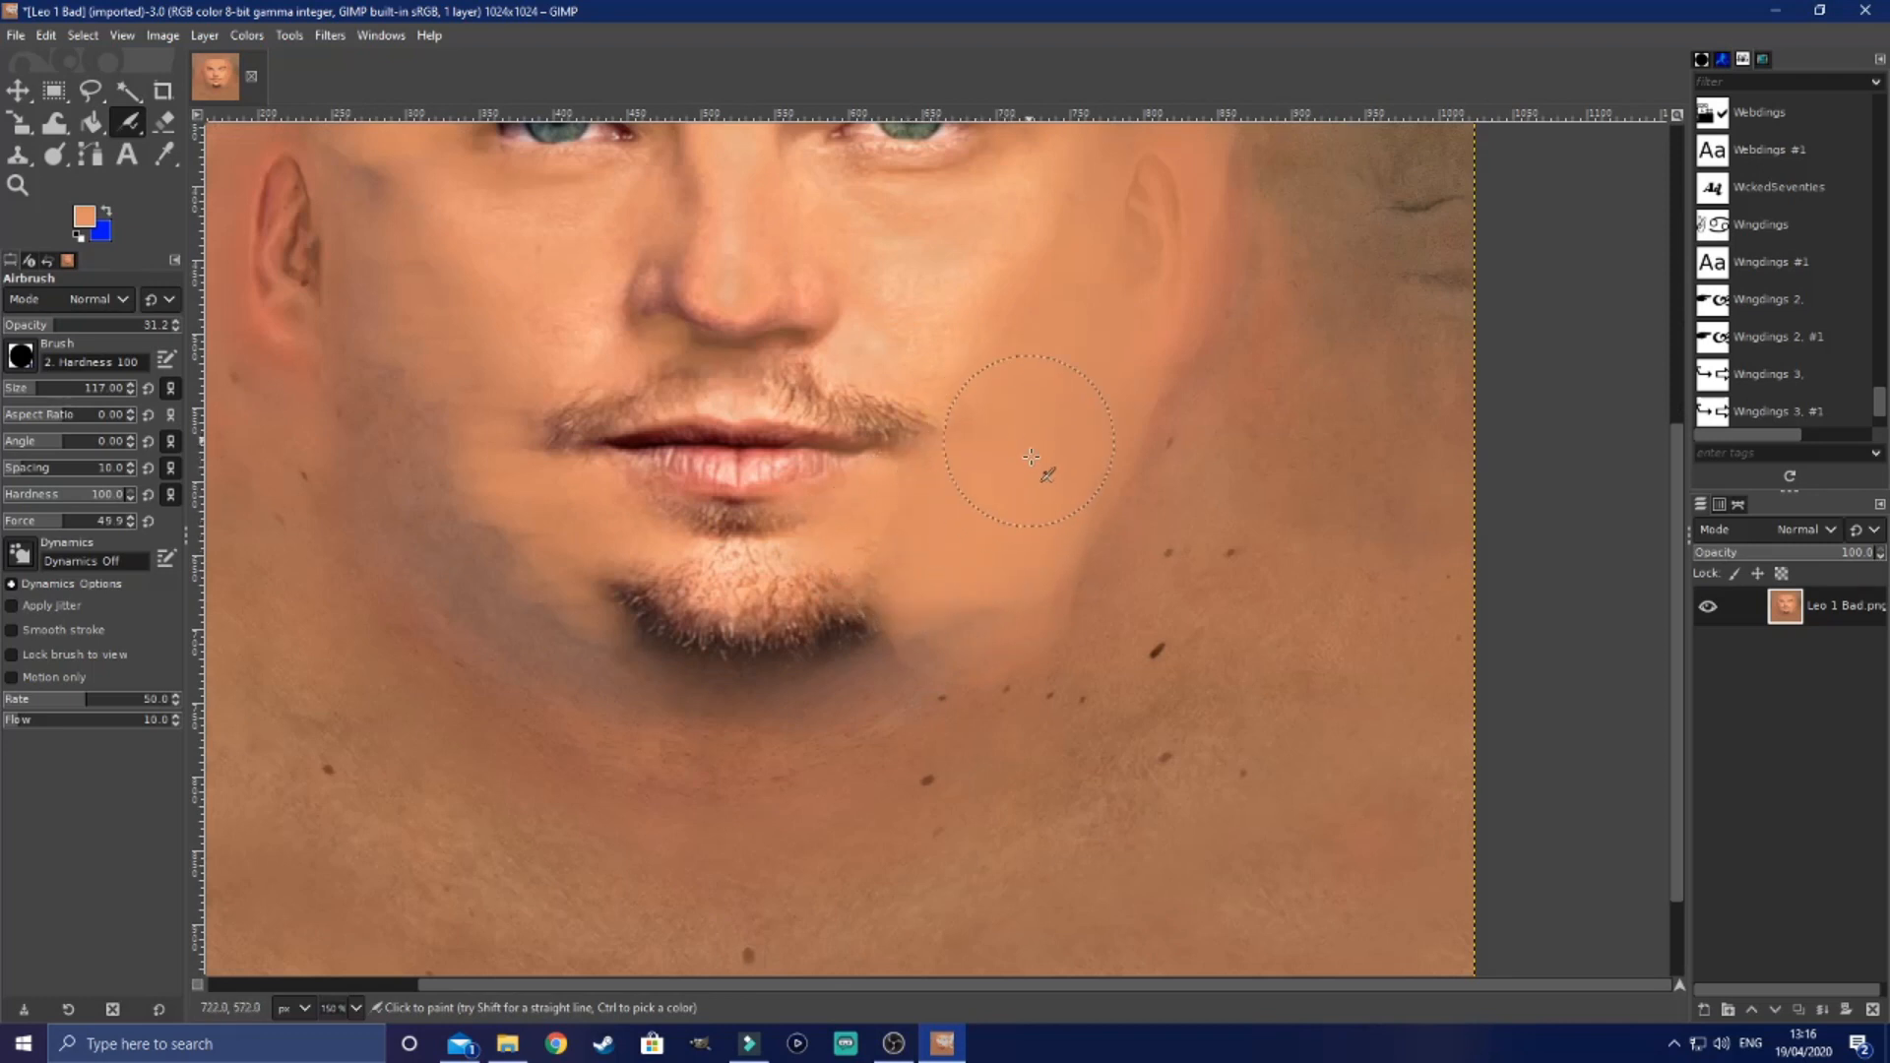
pyautogui.moveTo(477, 534)
pyautogui.mouseDown()
pyautogui.moveTo(606, 665)
pyautogui.moveTo(685, 699)
pyautogui.moveTo(876, 700)
pyautogui.moveTo(774, 717)
pyautogui.moveTo(862, 696)
pyautogui.moveTo(823, 730)
pyautogui.moveTo(533, 715)
pyautogui.moveTo(527, 584)
pyautogui.moveTo(361, 465)
pyautogui.moveTo(420, 408)
pyautogui.moveTo(339, 386)
pyautogui.moveTo(334, 355)
pyautogui.moveTo(413, 428)
pyautogui.moveTo(366, 426)
pyautogui.moveTo(423, 306)
pyautogui.mouseUp()
pyautogui.scroll(-2, 308, 379)
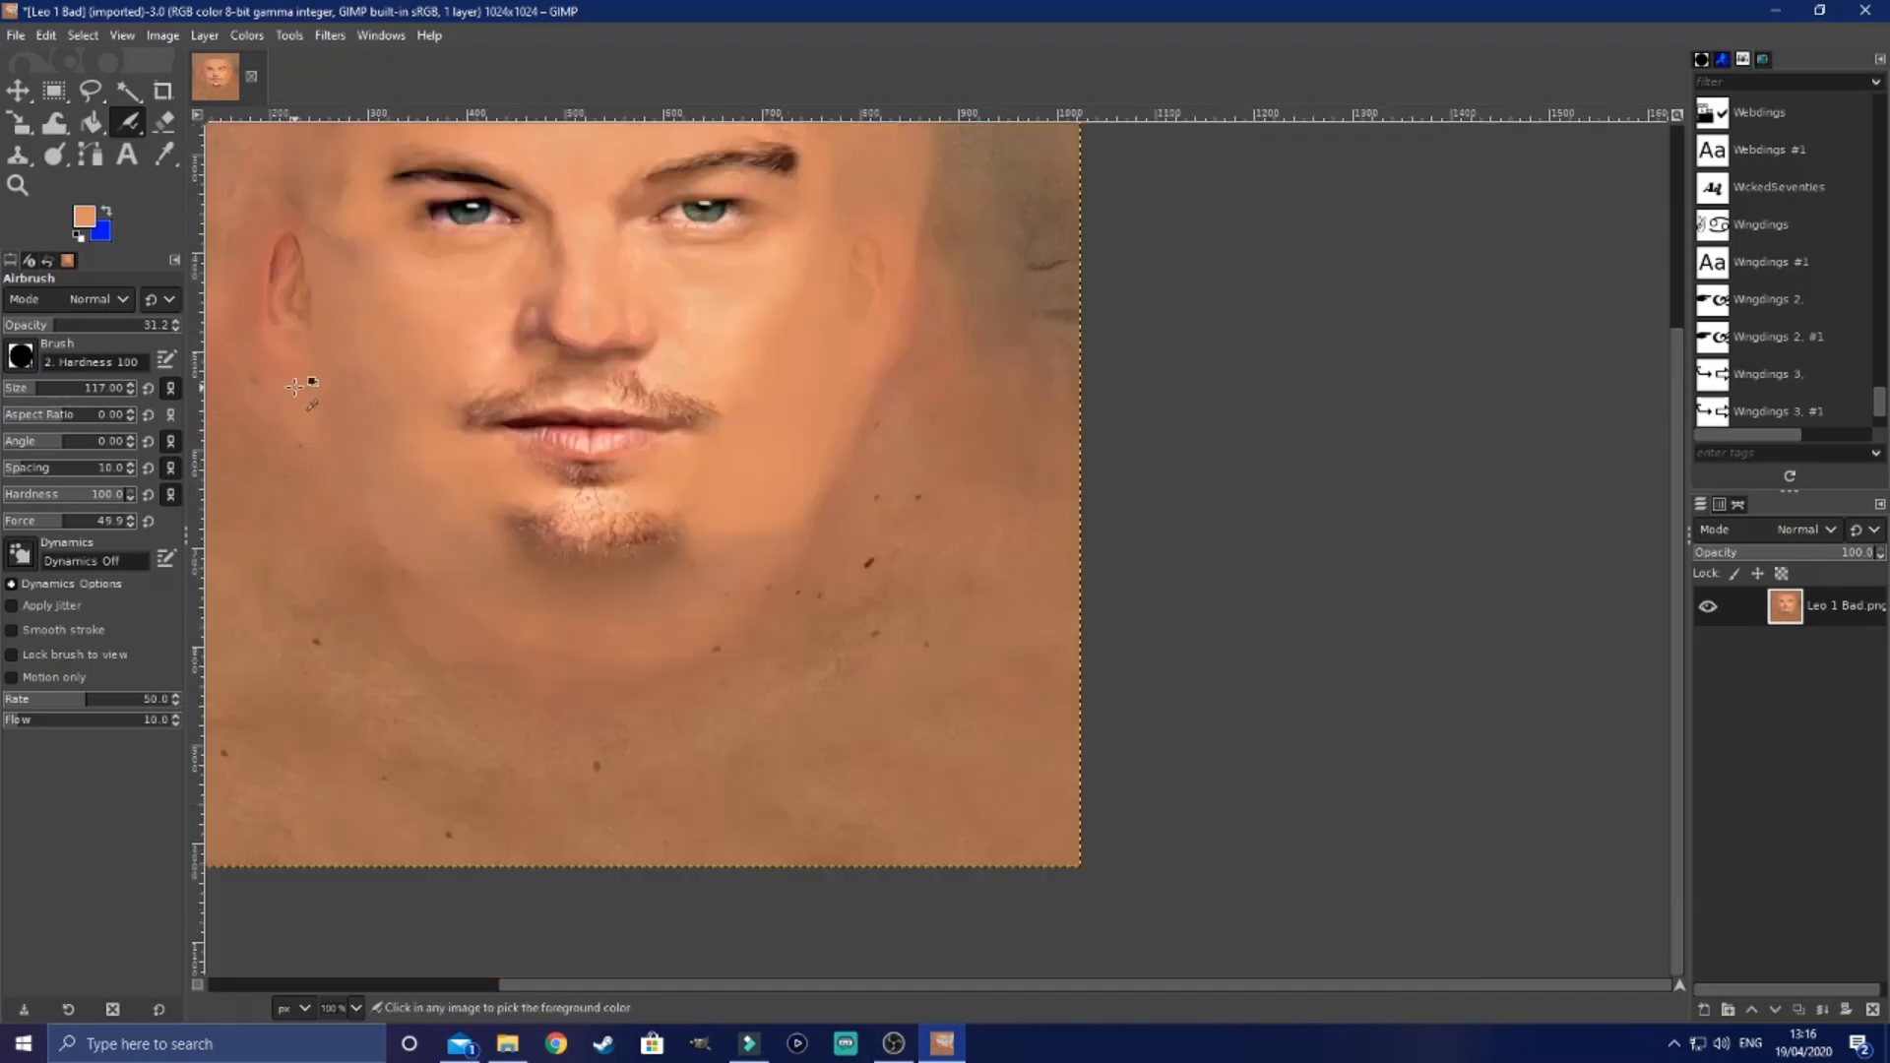
pyautogui.moveTo(297, 484)
pyautogui.mouseDown()
pyautogui.moveTo(326, 386)
pyautogui.moveTo(246, 407)
pyautogui.moveTo(334, 362)
pyautogui.moveTo(242, 375)
pyautogui.moveTo(254, 442)
pyautogui.moveTo(300, 437)
pyautogui.mouseUp()
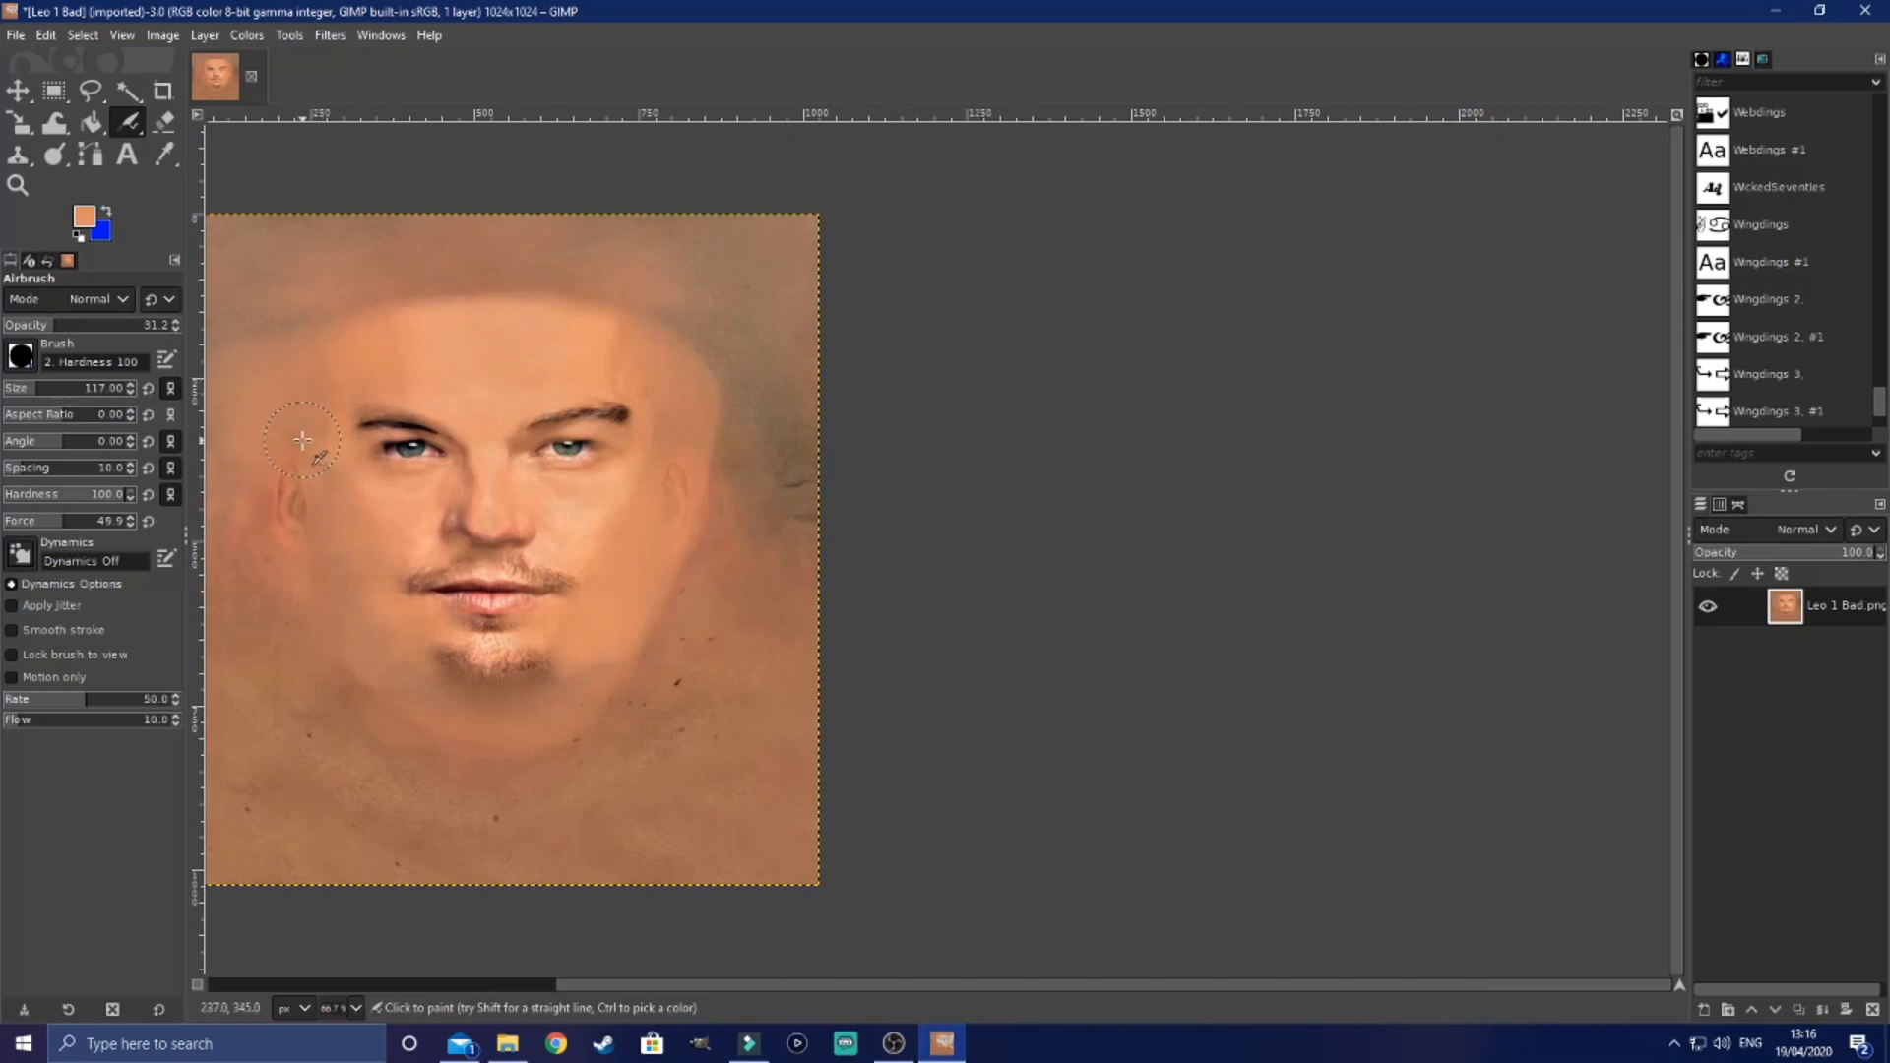
pyautogui.moveTo(314, 344)
pyautogui.mouseDown()
pyautogui.moveTo(254, 388)
pyautogui.moveTo(307, 398)
pyautogui.moveTo(333, 436)
pyautogui.moveTo(268, 457)
pyautogui.moveTo(328, 517)
pyautogui.moveTo(315, 535)
pyautogui.moveTo(382, 679)
pyautogui.mouseUp()
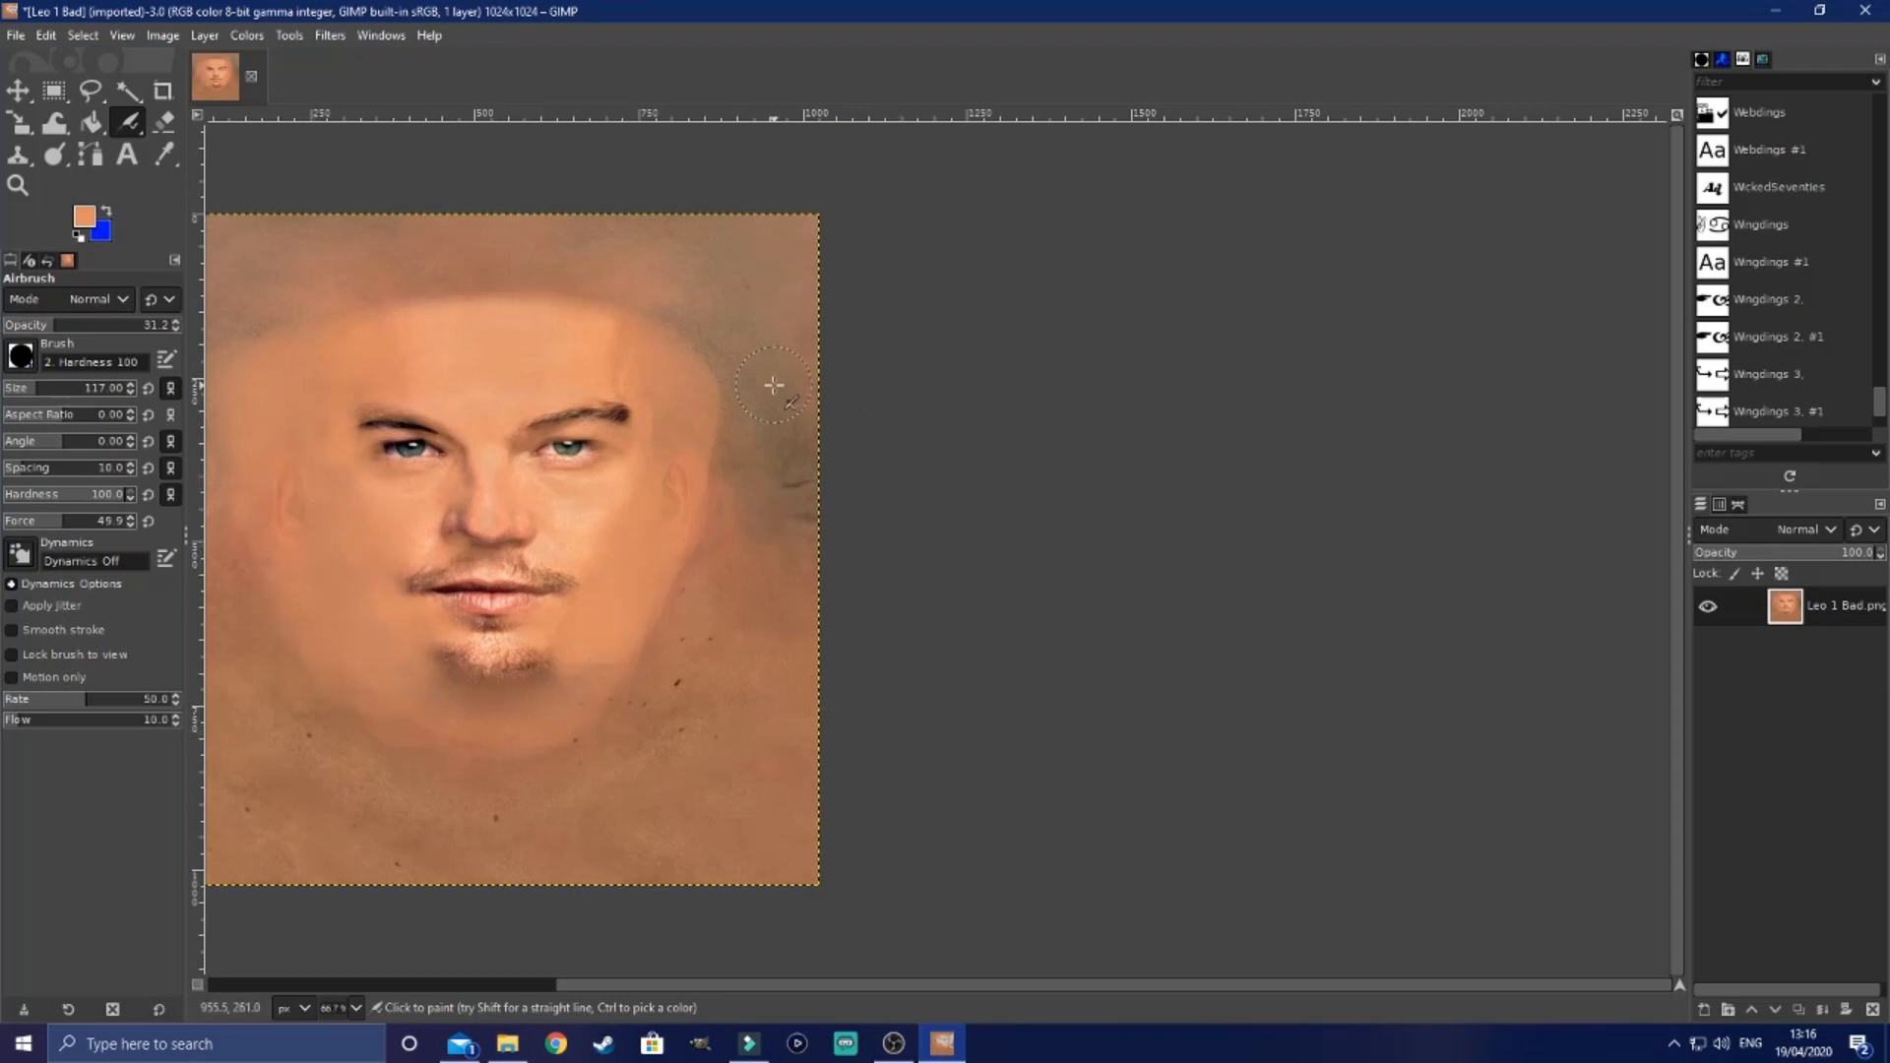
# Step: Increase the brush size to 173 and airbrush the darker skin surrounding the face out to the image edges
pyautogui.scroll(-2, 694, 645)
pyautogui.scroll(1, 677, 667)
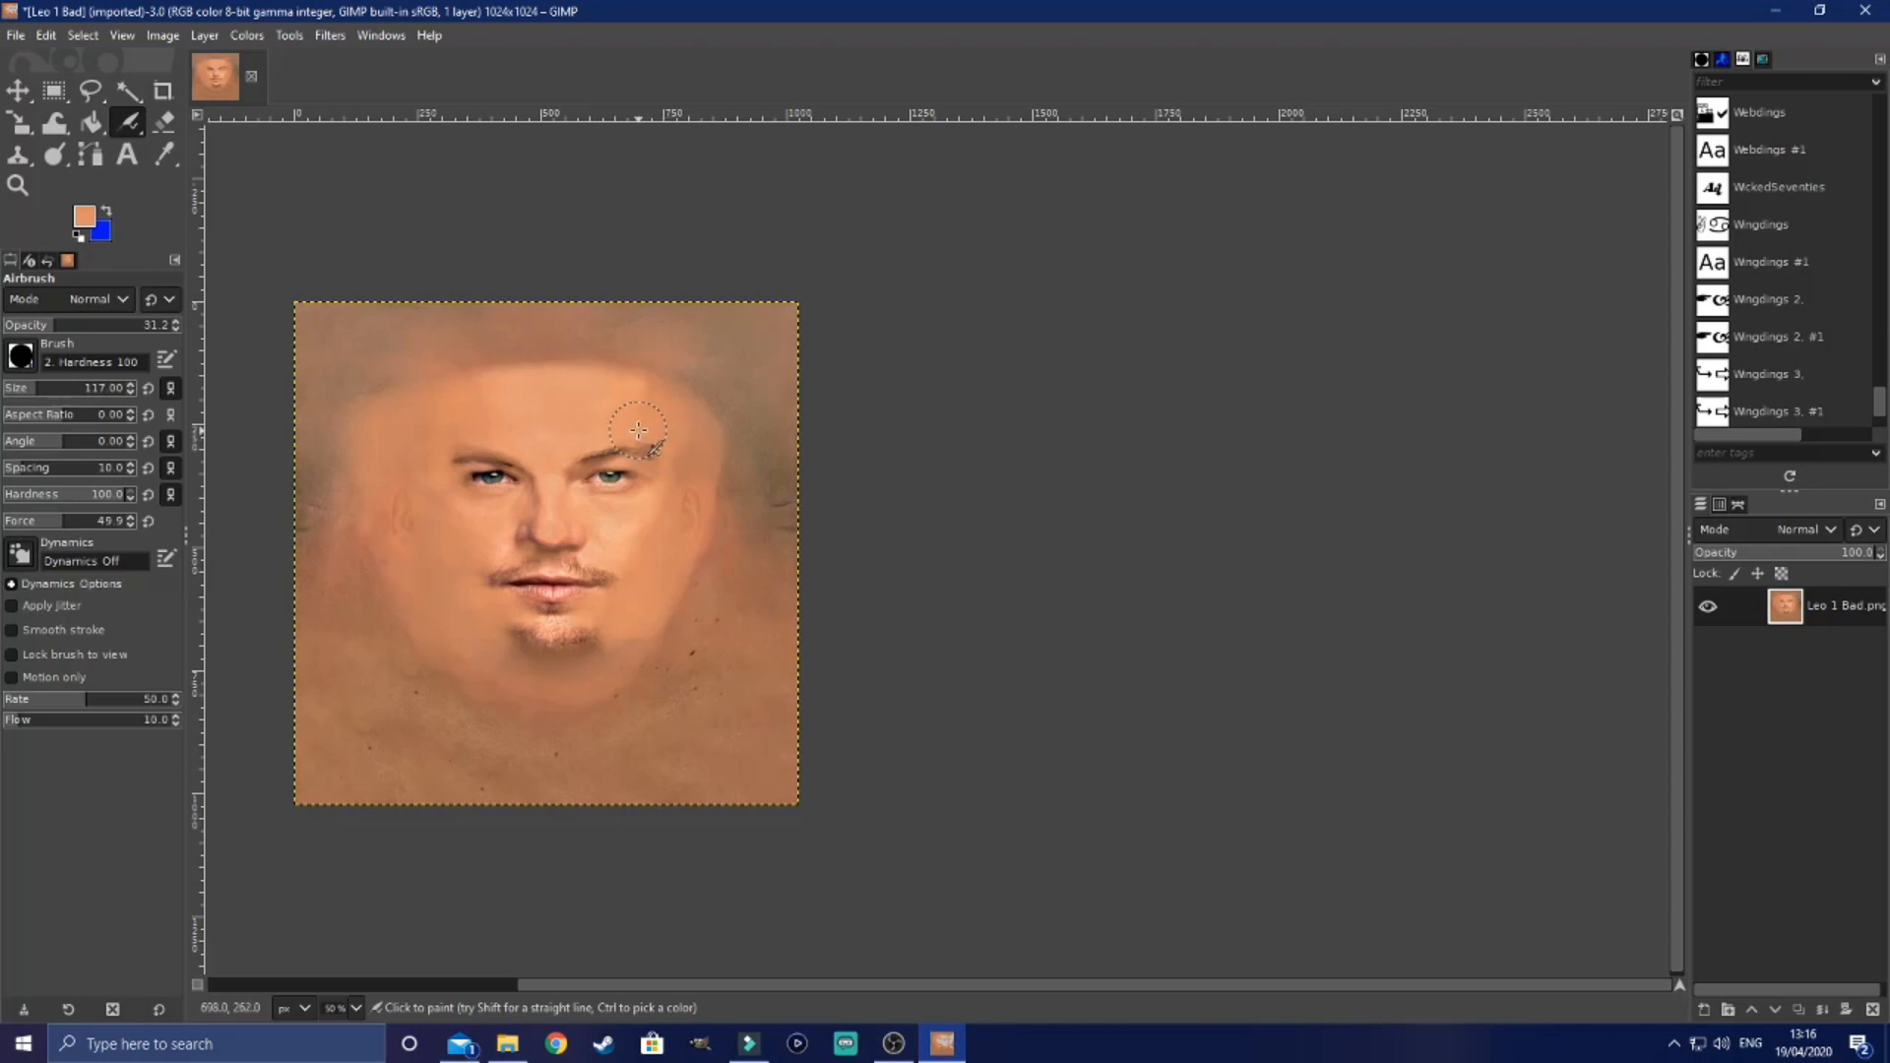
pyautogui.moveTo(681, 575)
pyautogui.mouseDown()
pyautogui.moveTo(703, 484)
pyautogui.moveTo(623, 662)
pyautogui.mouseUp()
pyautogui.moveTo(438, 318)
pyautogui.mouseDown()
pyautogui.moveTo(335, 326)
pyautogui.moveTo(627, 316)
pyautogui.moveTo(772, 338)
pyautogui.moveTo(699, 366)
pyautogui.moveTo(726, 368)
pyautogui.moveTo(753, 361)
pyautogui.moveTo(488, 351)
pyautogui.moveTo(311, 396)
pyautogui.moveTo(367, 391)
pyautogui.moveTo(385, 428)
pyautogui.moveTo(324, 480)
pyautogui.moveTo(392, 487)
pyautogui.moveTo(310, 563)
pyautogui.moveTo(423, 626)
pyautogui.moveTo(349, 720)
pyautogui.moveTo(378, 757)
pyautogui.moveTo(696, 775)
pyautogui.moveTo(570, 724)
pyautogui.moveTo(660, 674)
pyautogui.moveTo(502, 689)
pyautogui.mouseUp()
pyautogui.moveTo(759, 687)
pyautogui.mouseDown()
pyautogui.moveTo(800, 646)
pyautogui.moveTo(683, 624)
pyautogui.moveTo(677, 644)
pyautogui.moveTo(790, 538)
pyautogui.moveTo(731, 414)
pyautogui.mouseUp()
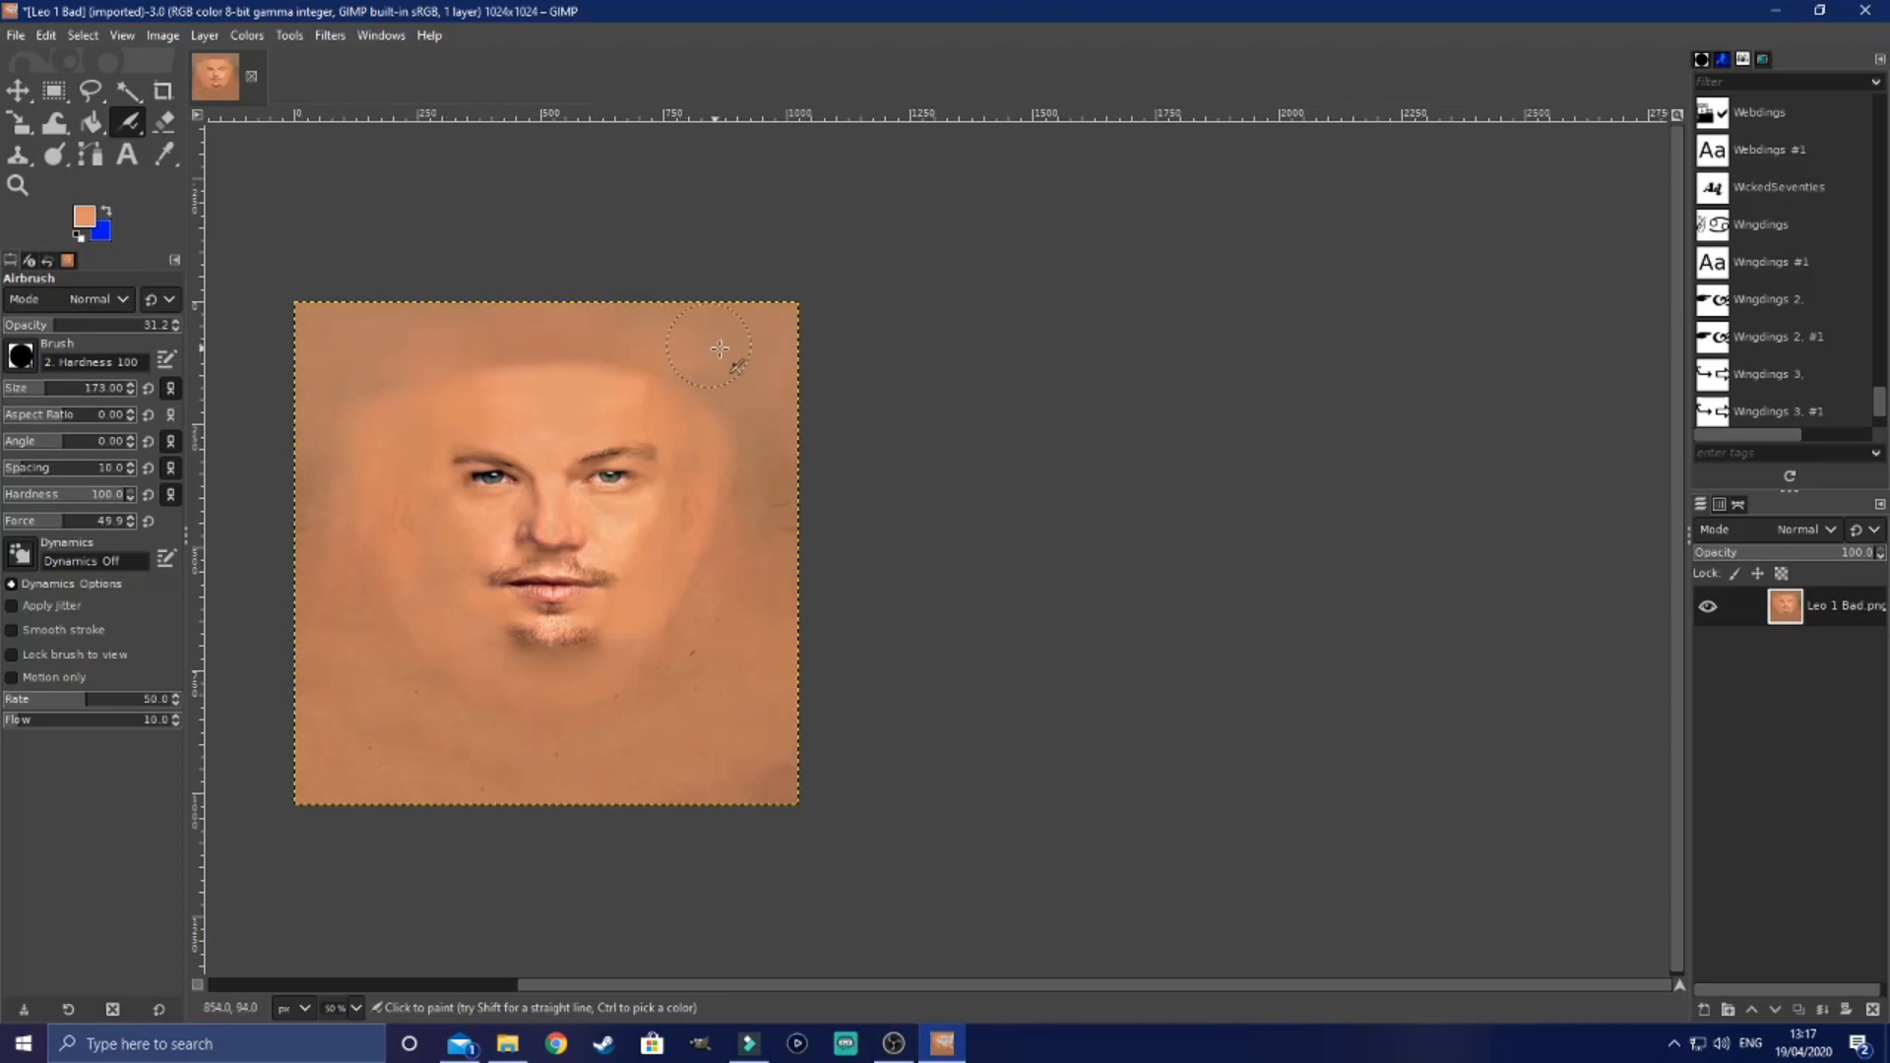
pyautogui.moveTo(762, 579)
pyautogui.mouseDown()
pyautogui.moveTo(710, 548)
pyautogui.moveTo(630, 679)
pyautogui.moveTo(668, 685)
pyautogui.moveTo(573, 713)
pyautogui.moveTo(425, 652)
pyautogui.moveTo(418, 609)
pyautogui.mouseUp()
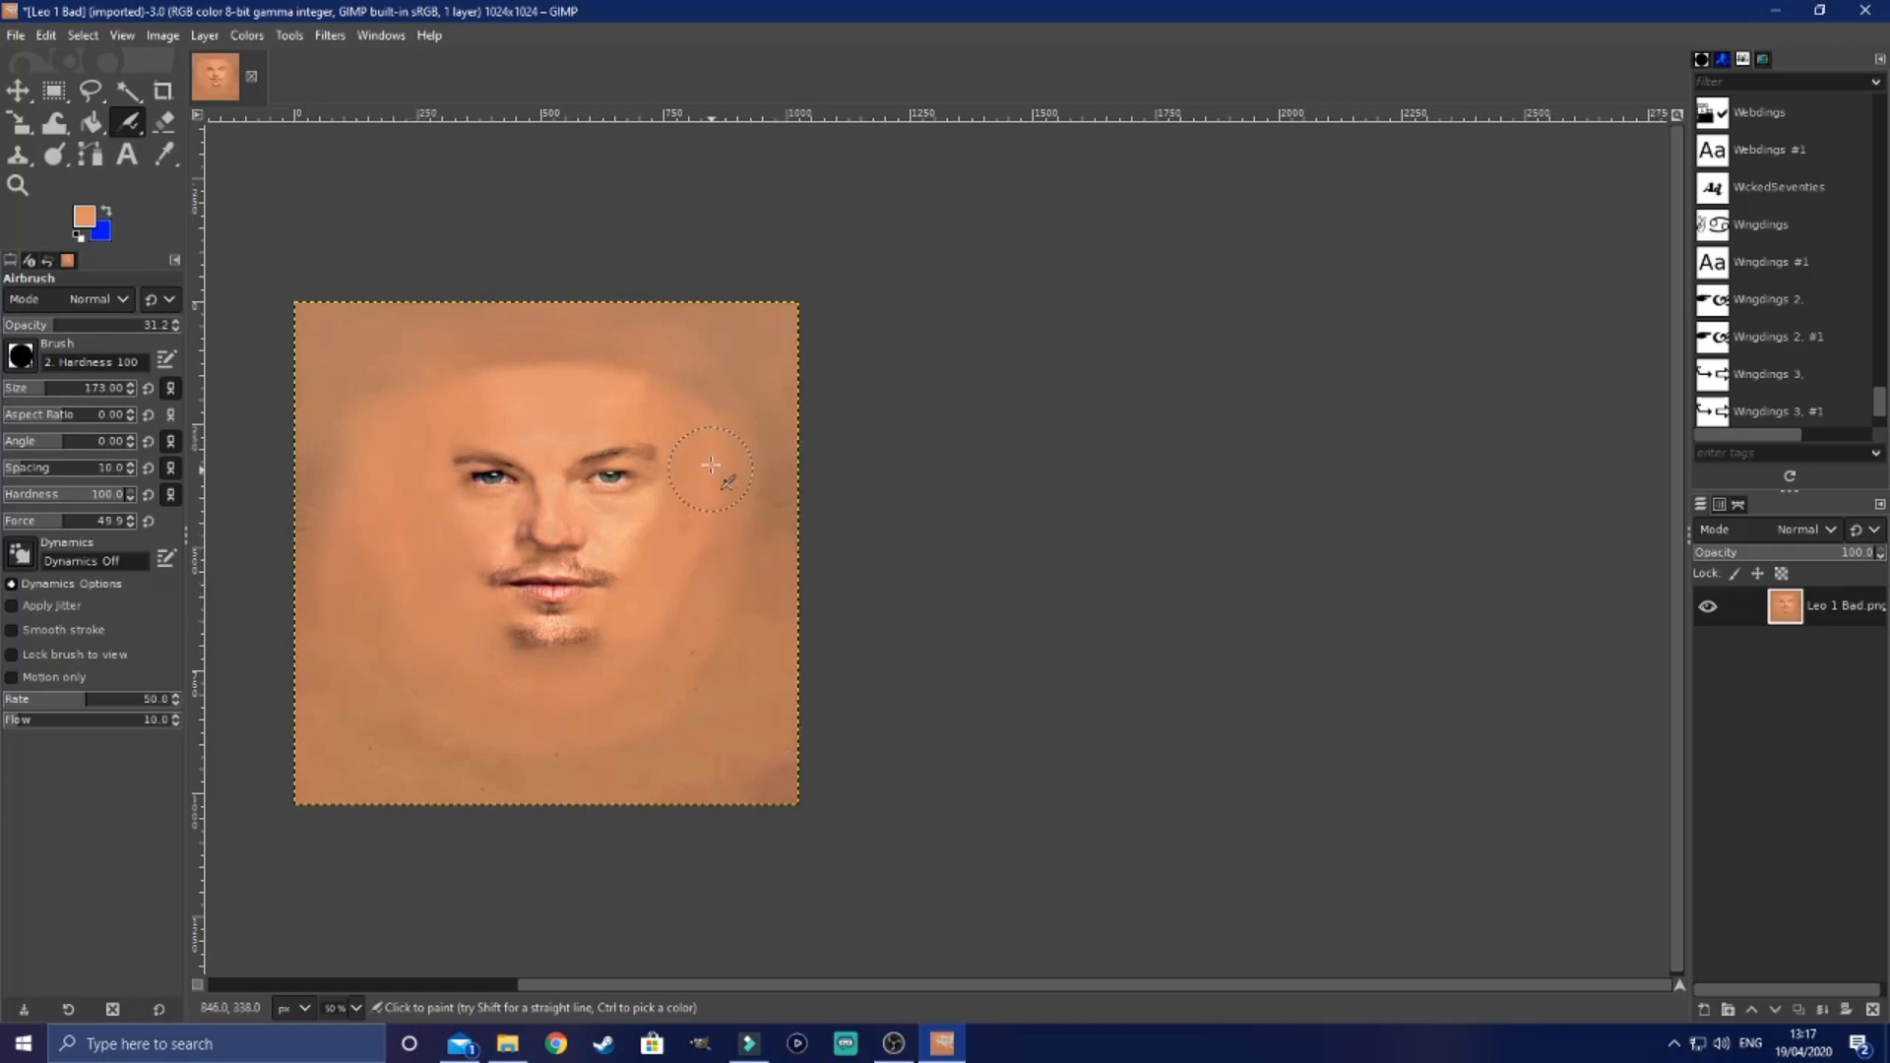
pyautogui.moveTo(708, 504)
pyautogui.mouseDown()
pyautogui.moveTo(725, 594)
pyautogui.moveTo(776, 546)
pyautogui.moveTo(754, 429)
pyautogui.moveTo(777, 772)
pyautogui.moveTo(692, 784)
pyautogui.moveTo(731, 749)
pyautogui.moveTo(672, 731)
pyautogui.moveTo(696, 698)
pyautogui.moveTo(648, 711)
pyautogui.moveTo(687, 764)
pyautogui.moveTo(534, 771)
pyautogui.moveTo(349, 745)
pyautogui.moveTo(470, 720)
pyautogui.moveTo(311, 700)
pyautogui.moveTo(356, 595)
pyautogui.moveTo(324, 554)
pyautogui.moveTo(322, 374)
pyautogui.moveTo(305, 462)
pyautogui.moveTo(411, 323)
pyautogui.moveTo(444, 342)
pyautogui.mouseUp()
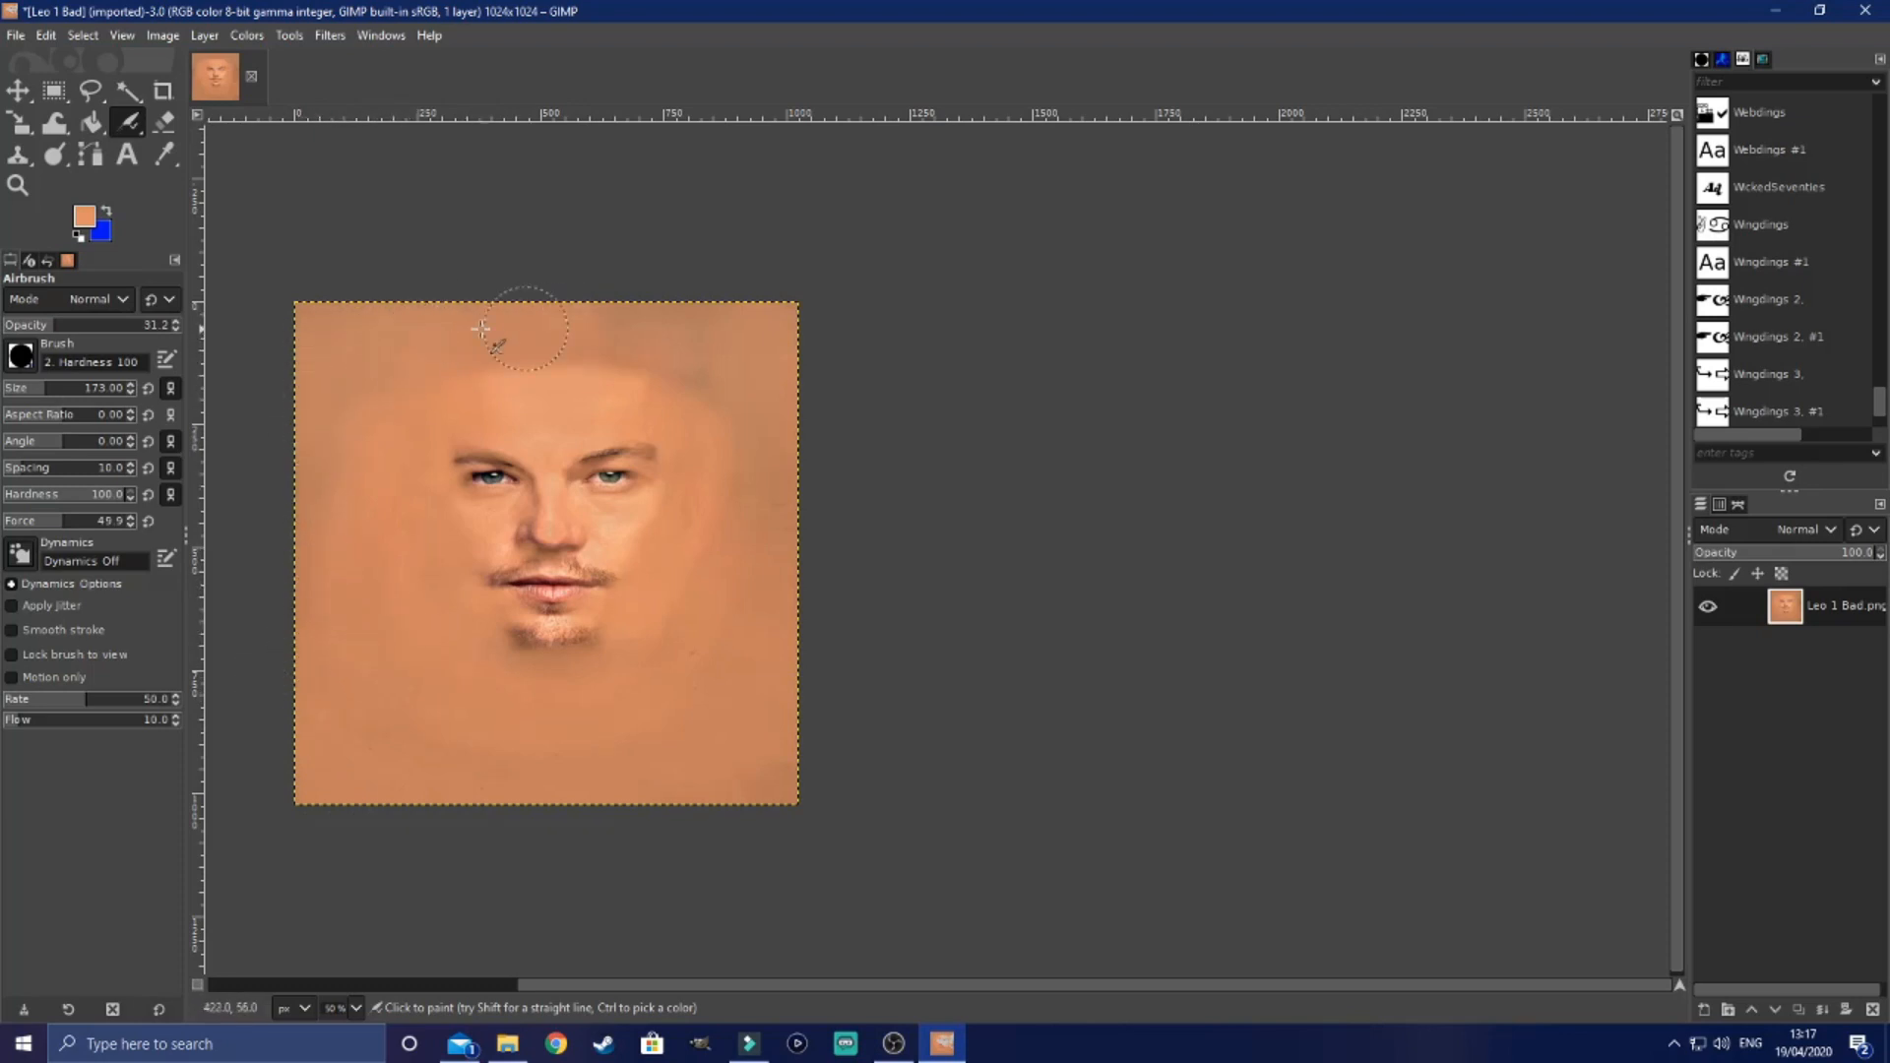